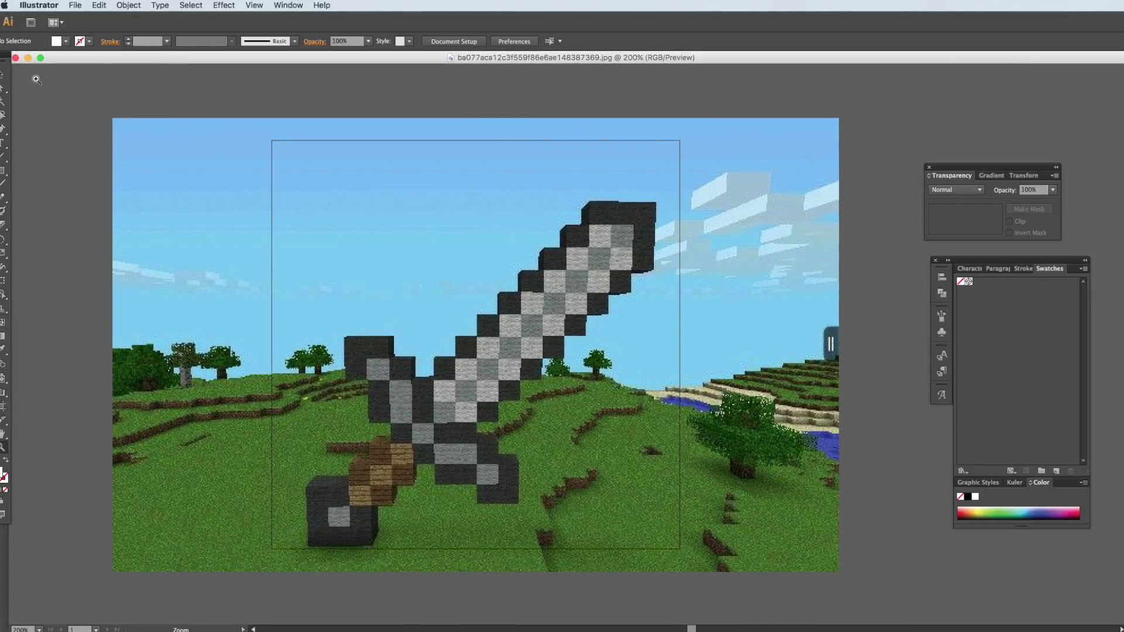
Step: View the sword picture at 100% zoom in Photoshop
left_click(3, 74)
key("super+Tab")
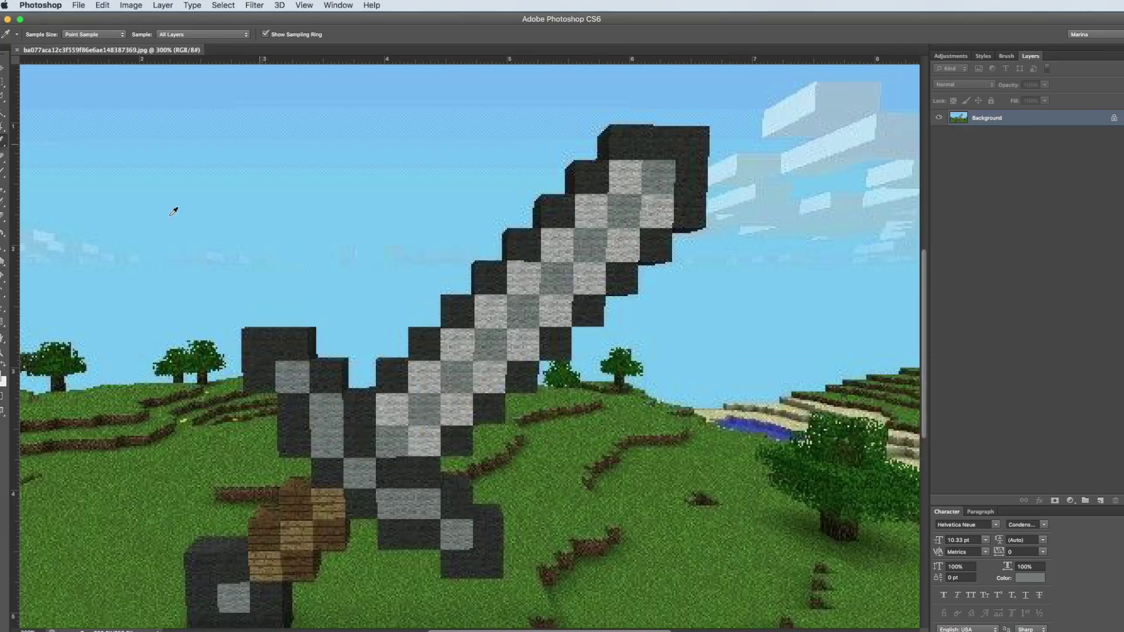
left_click(18, 630)
type("100")
key("Return")
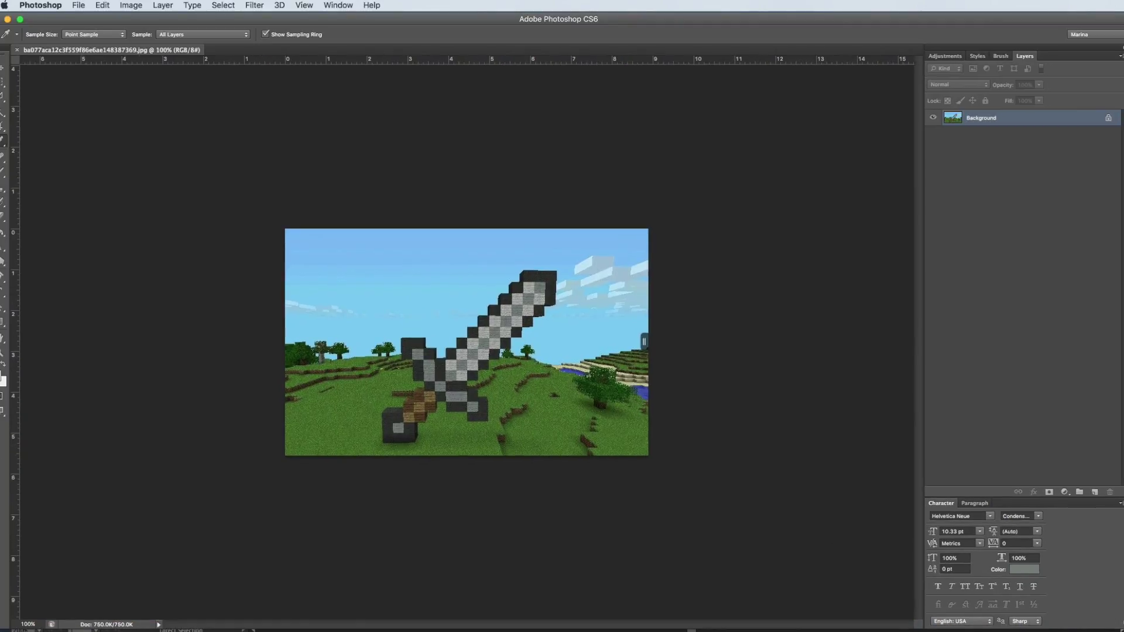
key("super+Tab")
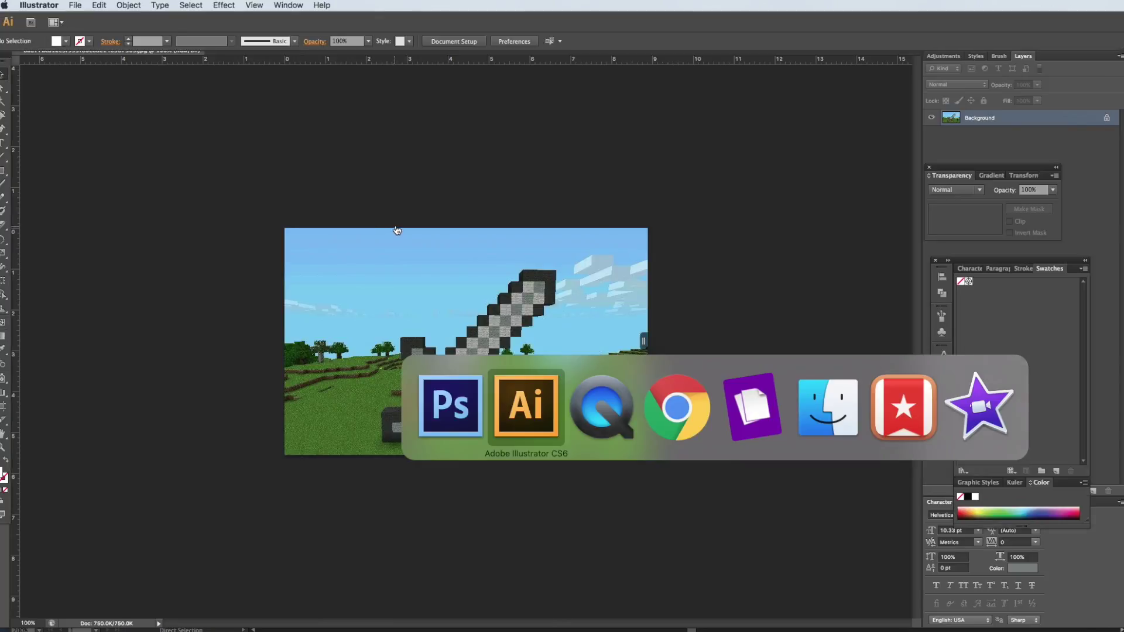
Step: Create a new 5 × 5 in Illustrator document
left_click(75, 5)
left_click(85, 23)
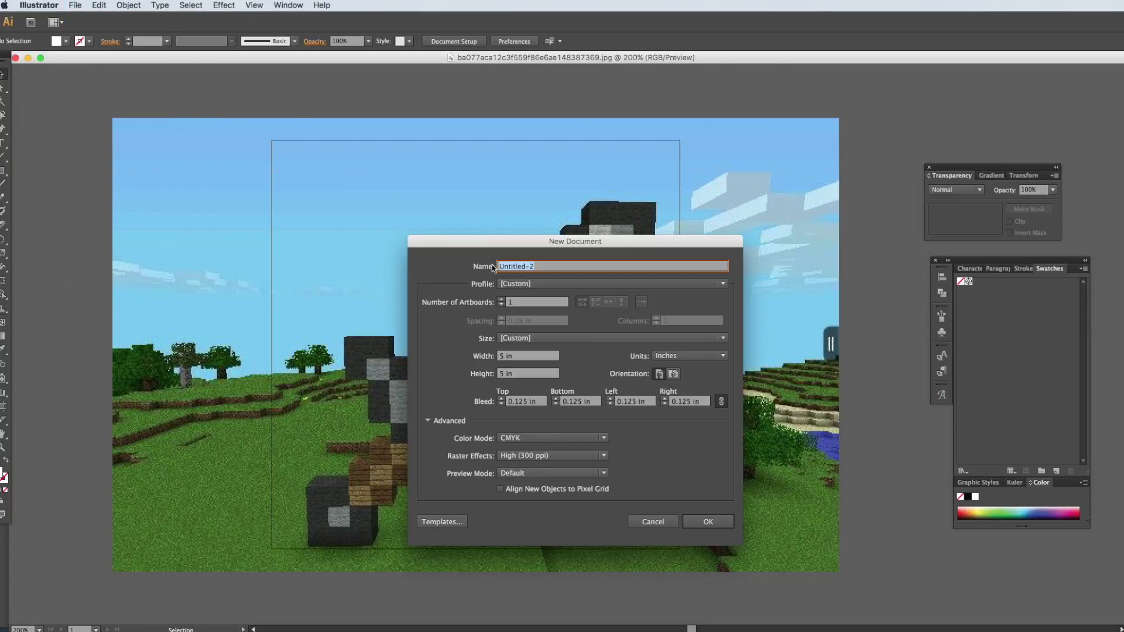
left_click(708, 522)
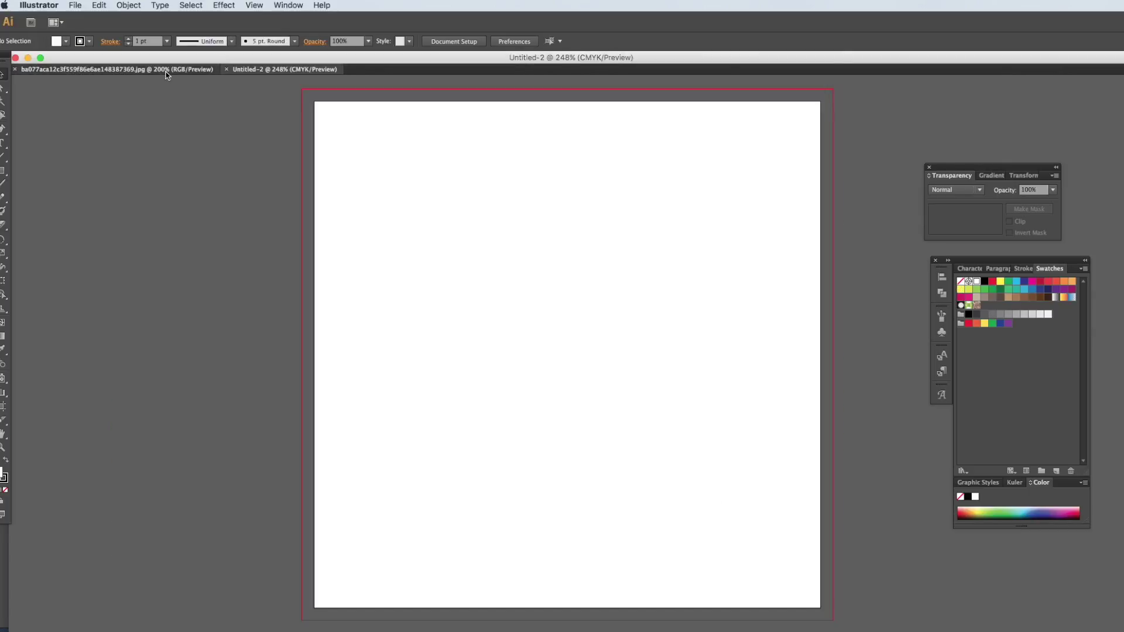
Step: Copy the sword picture into Untitled-2 and centre it on the artboard
left_click(165, 72)
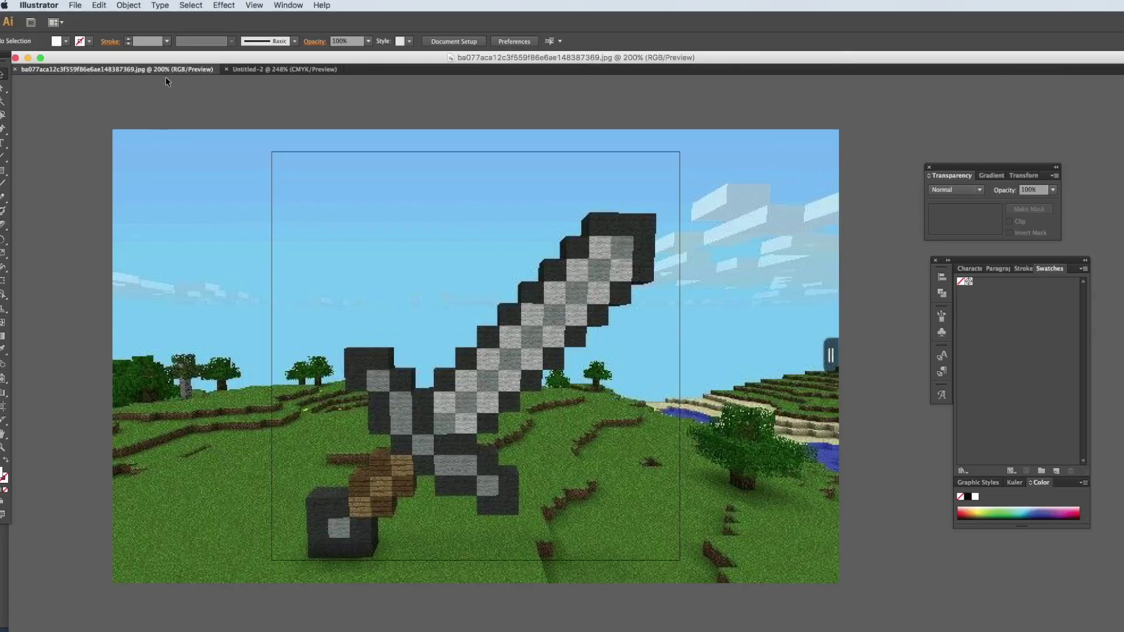
left_click(154, 157)
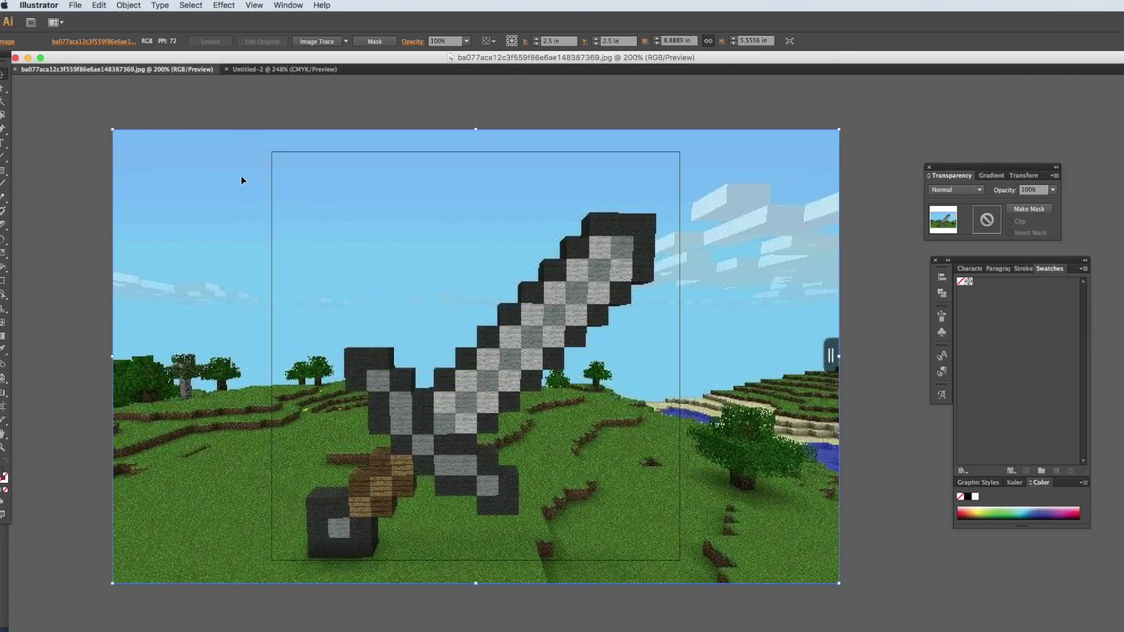
key("super+c")
left_click(300, 72)
key("super+v")
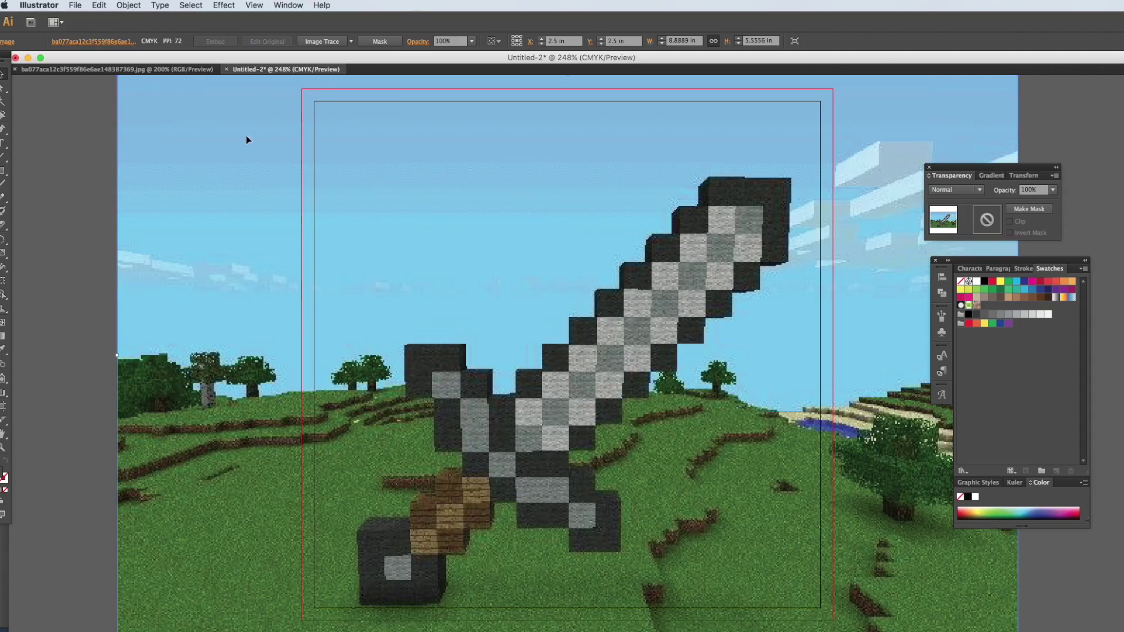
left_click_drag(245, 152, 244, 133)
left_click_drag(247, 218, 241, 218)
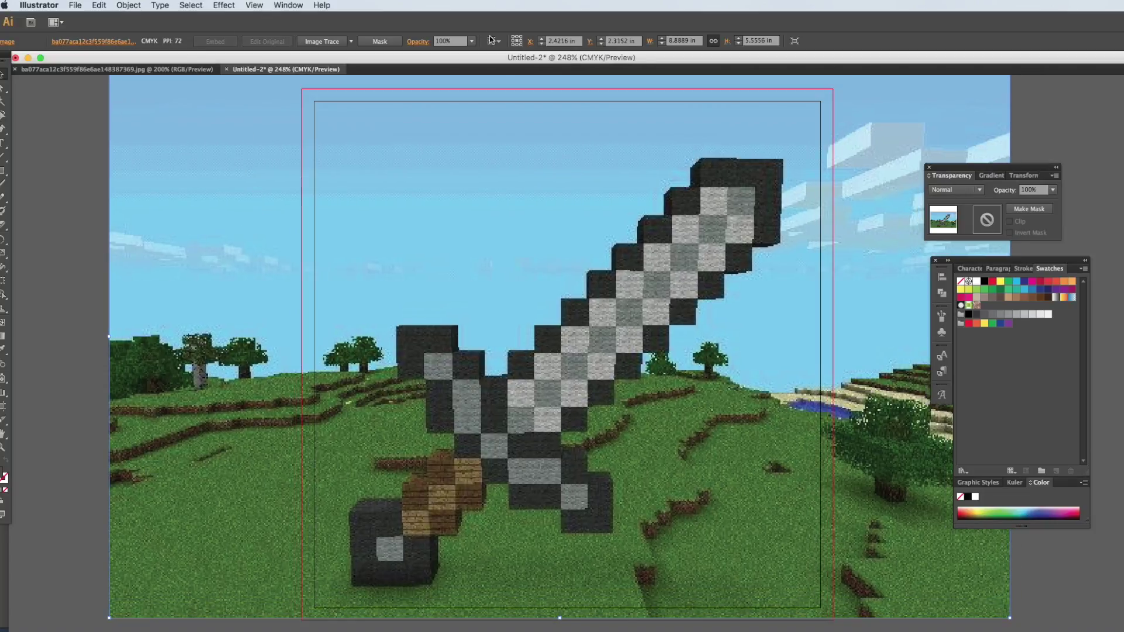
Step: Fade the picture to 40% opacity and lock it
left_click(1053, 189)
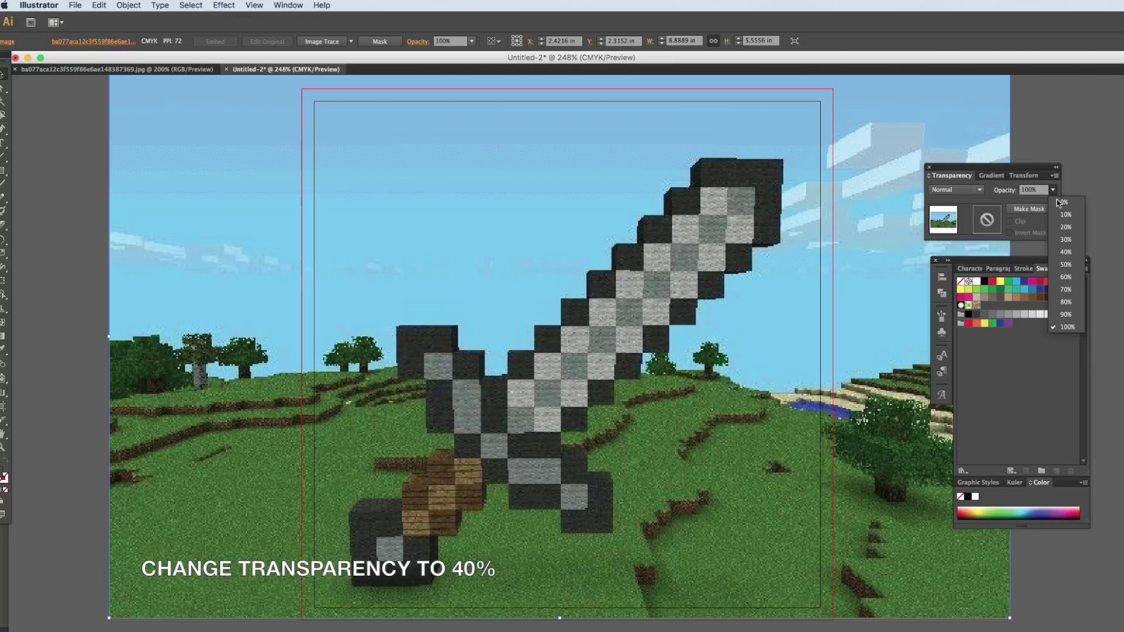
left_click(1069, 251)
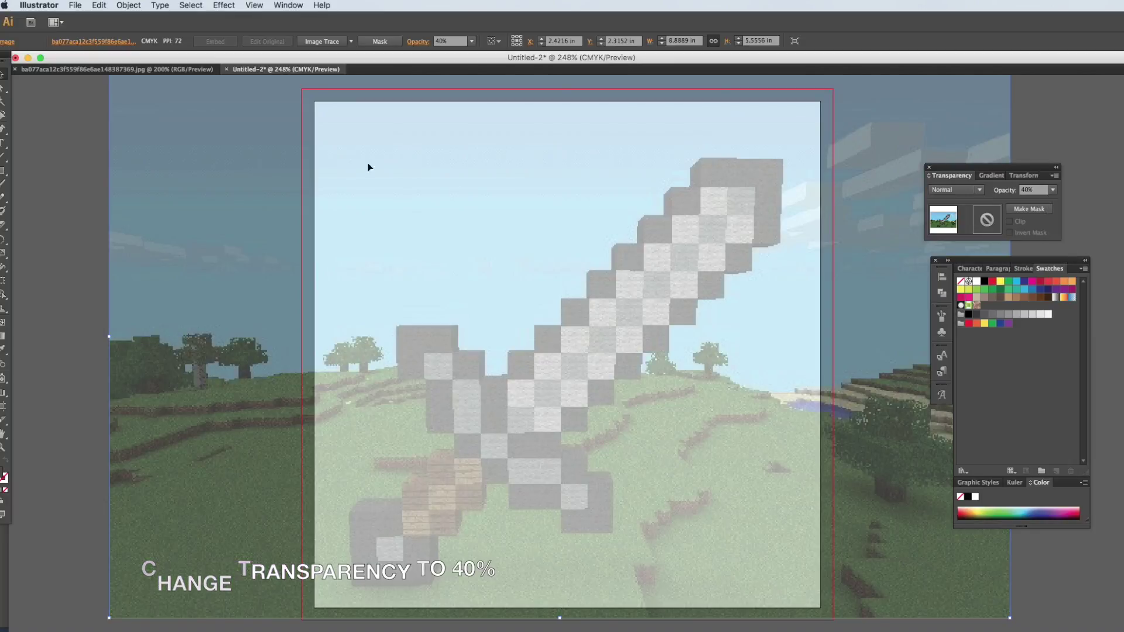
left_click(129, 5)
mouse_move(176, 68)
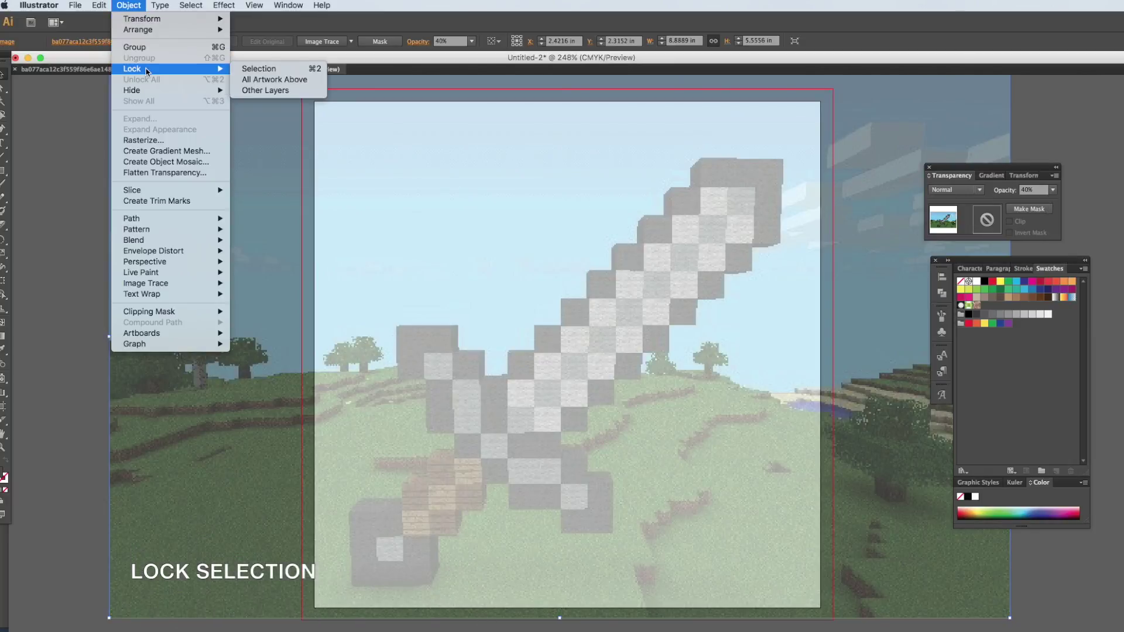
left_click(246, 69)
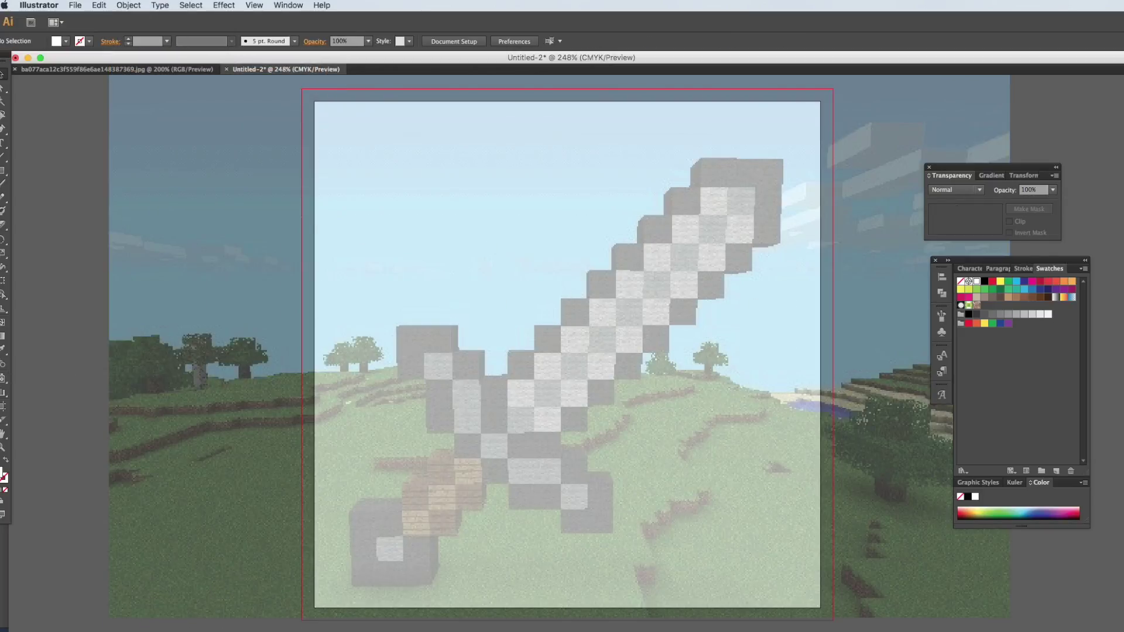
Step: Zoom in on the blade tip and draw a 0.4 × 0.4 in square there
key("super+r")
key("z")
left_click(690, 303)
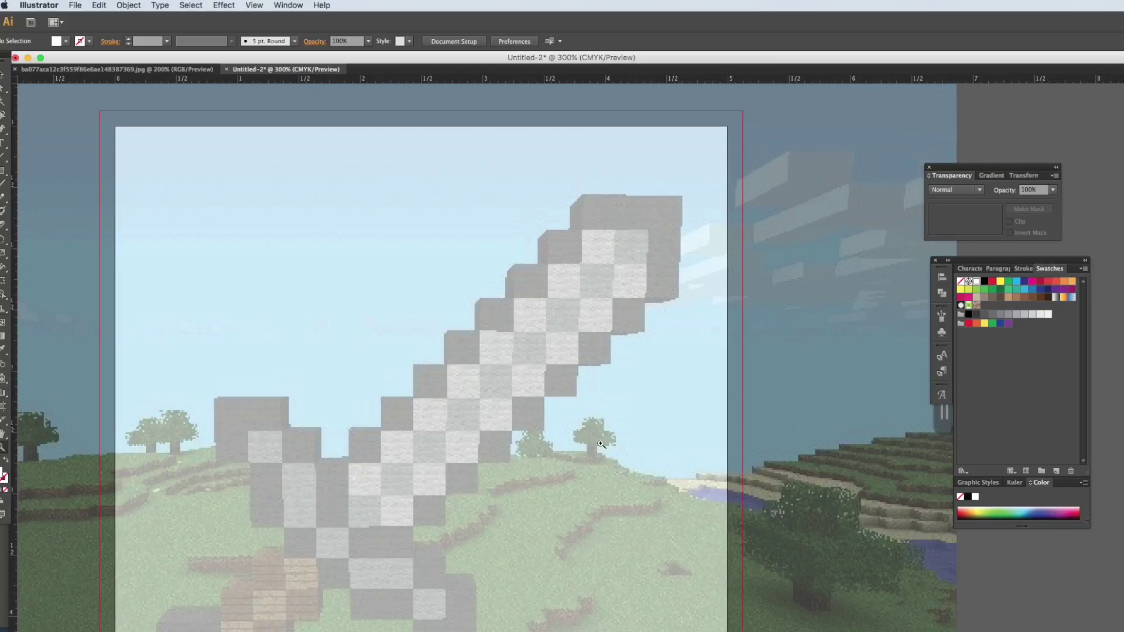
left_click(597, 449)
left_click_drag(307, 261, 321, 380)
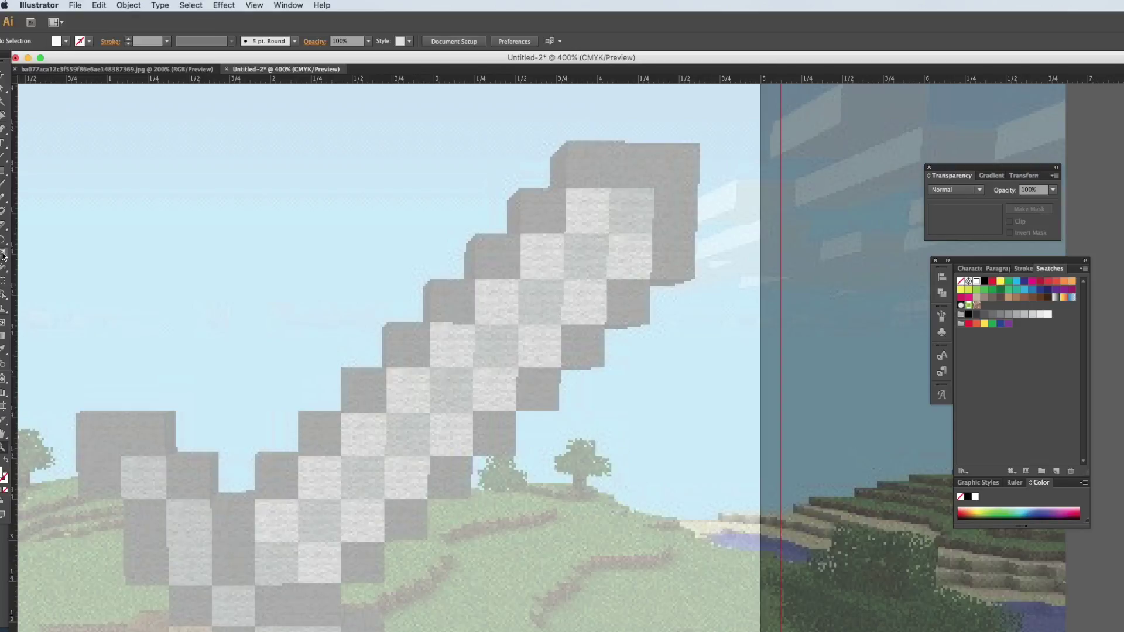
left_click(3, 171)
left_click(638, 313)
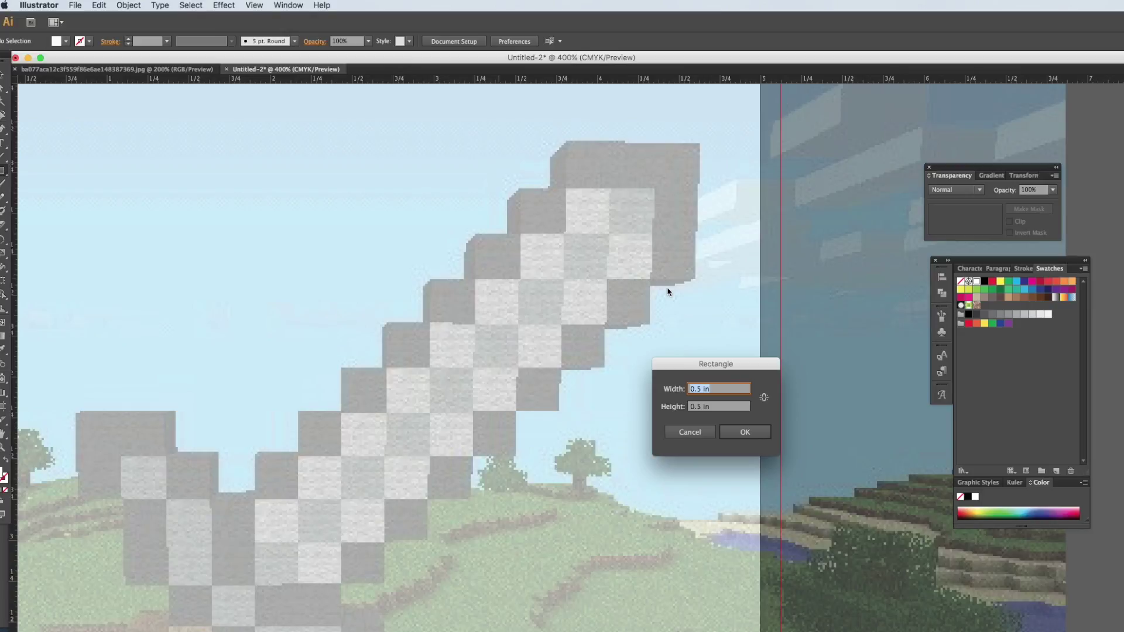
type(".4")
key("Tab")
type(".4")
key("Tab")
key("Return")
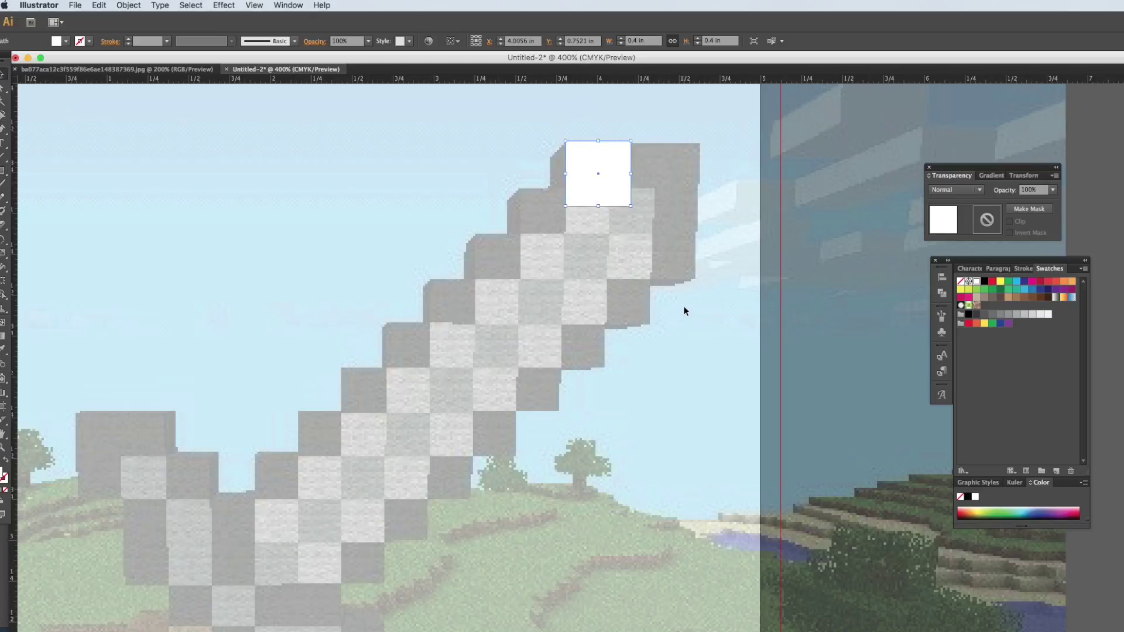
Step: Shrink the square to about 0.29 in so it covers the topmost sword block
left_click_drag(631, 206, 616, 191)
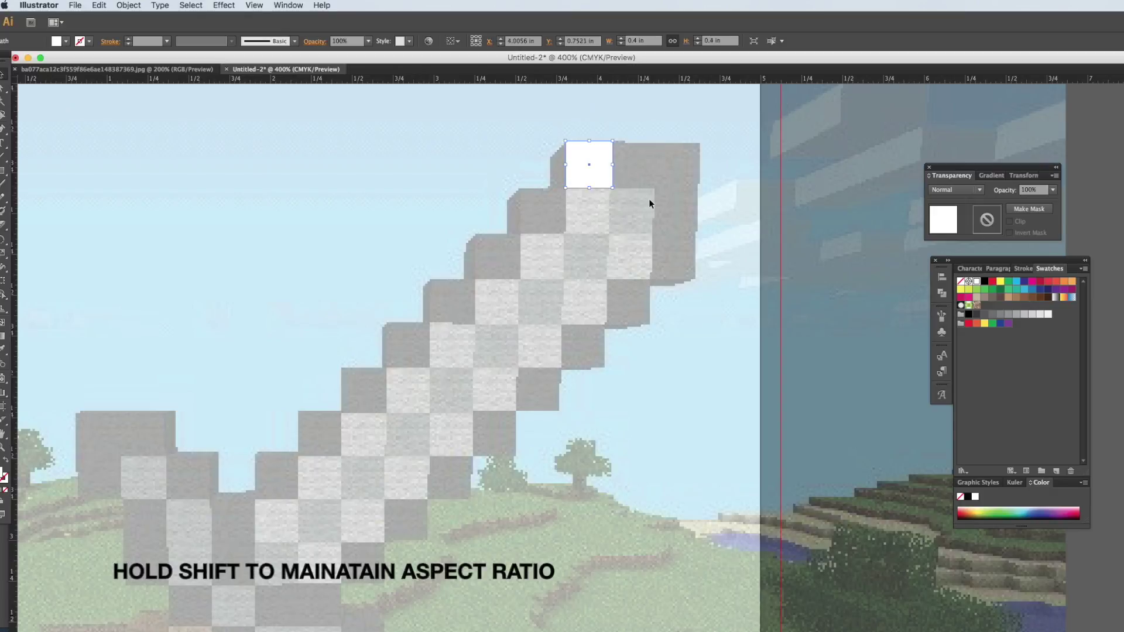
left_click(672, 200)
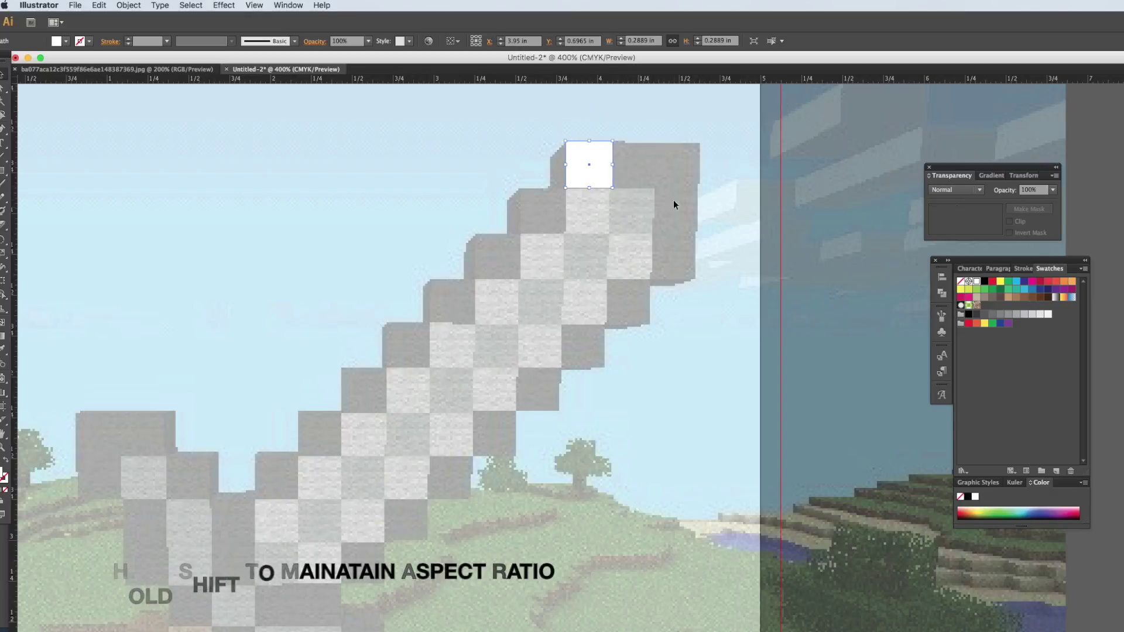
left_click(585, 156)
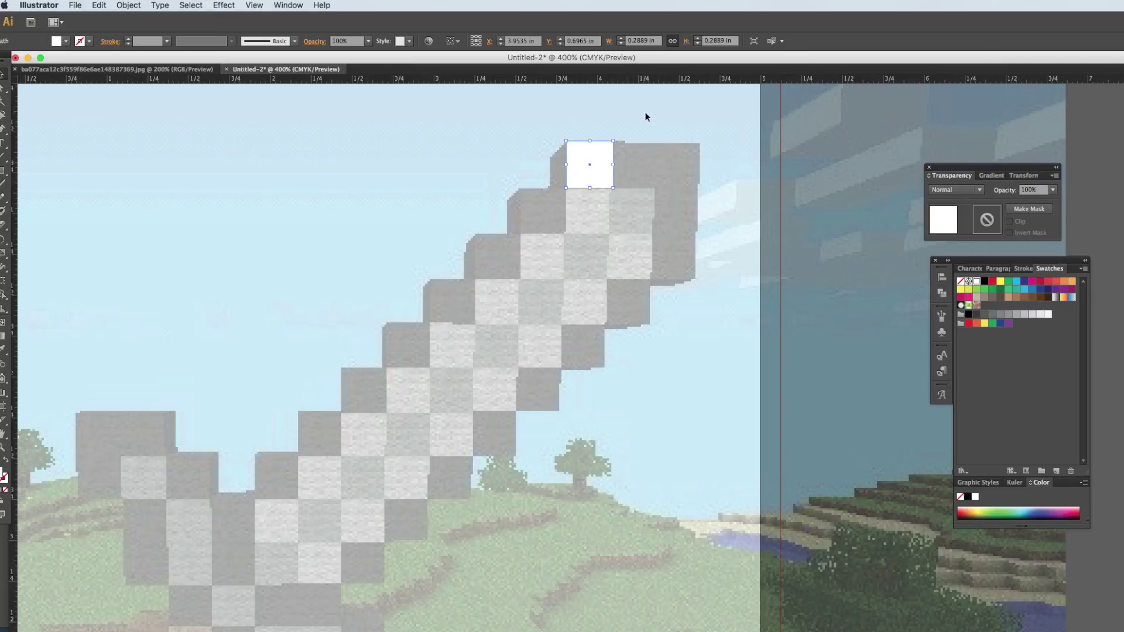
Step: Sample the blade's dark outline colour 292b28 in Photoshop and read its hex value
key("super+Tab")
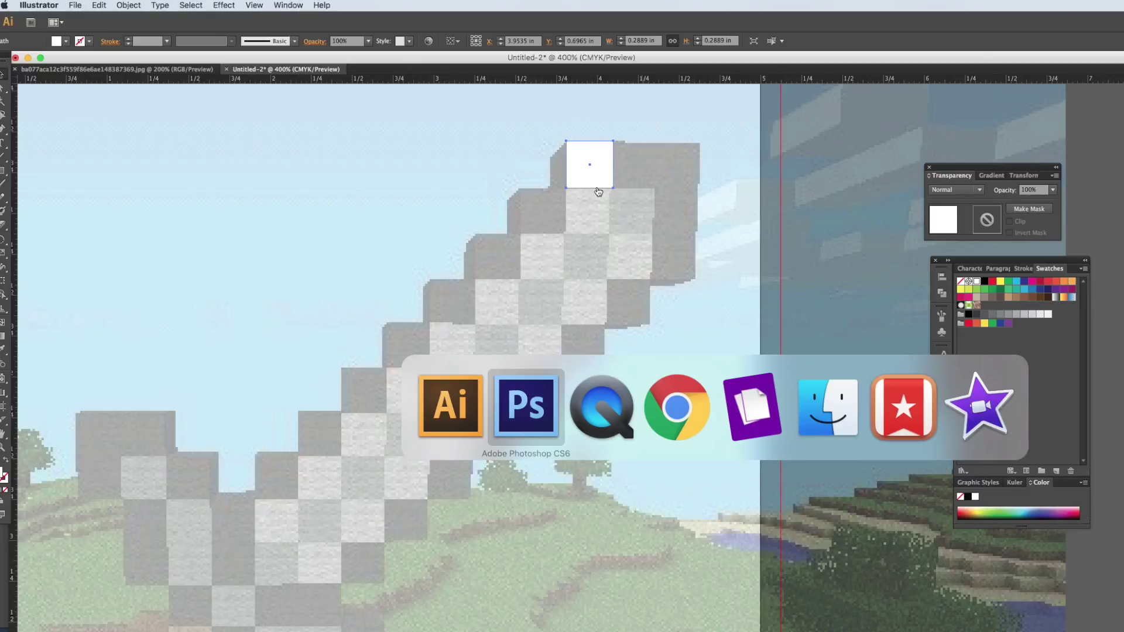
key("z")
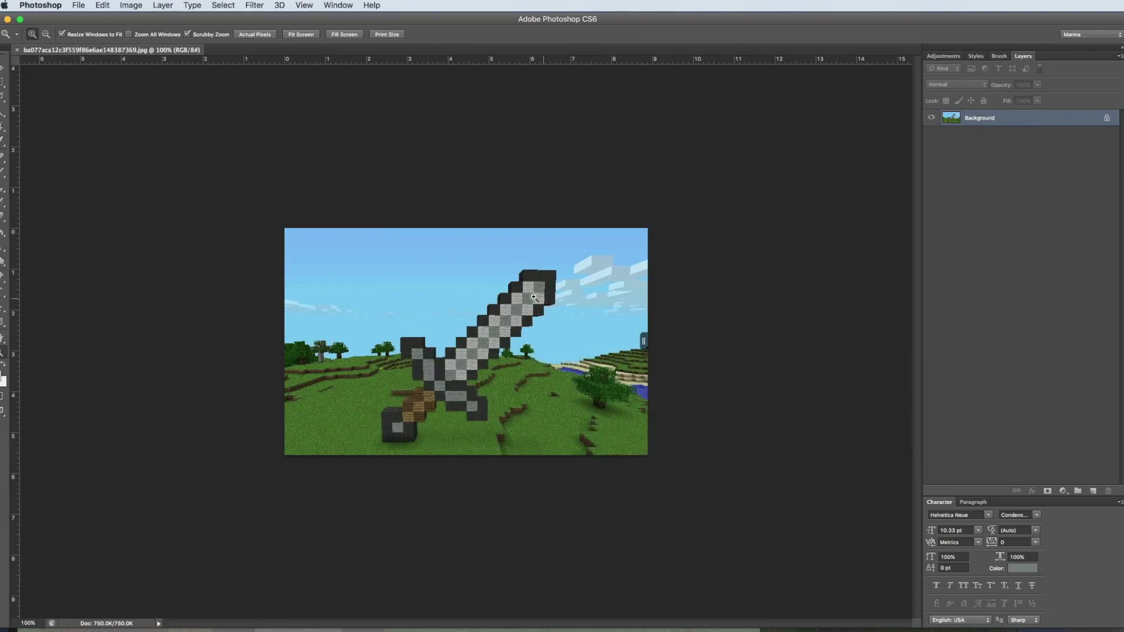
double_click(527, 296)
left_click_drag(623, 213, 579, 265)
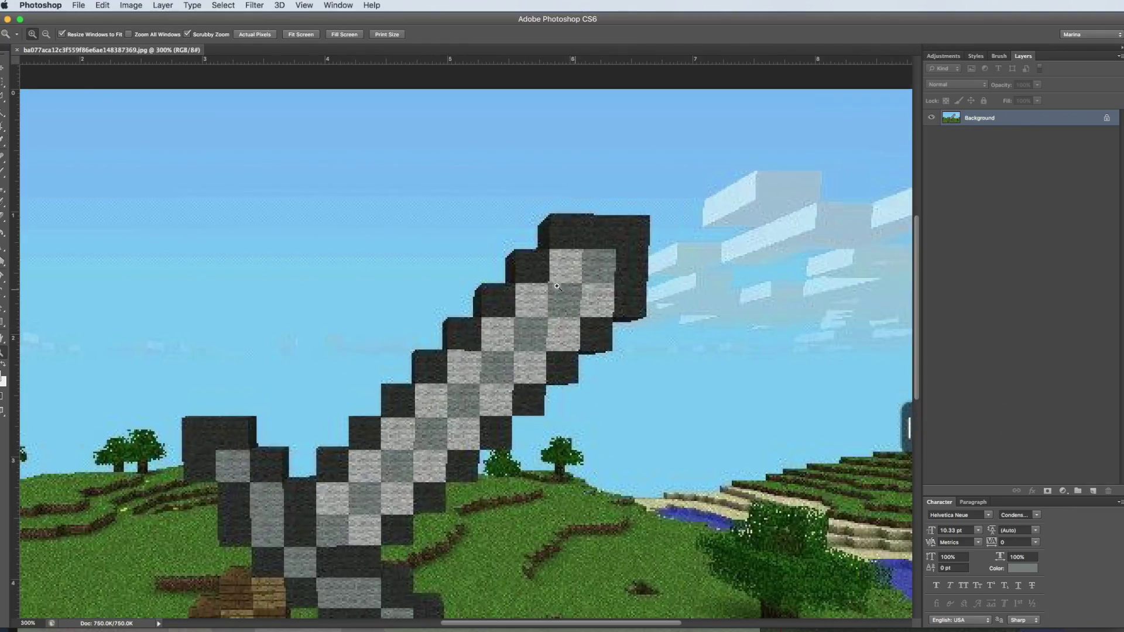
left_click(565, 283)
left_click(3, 141)
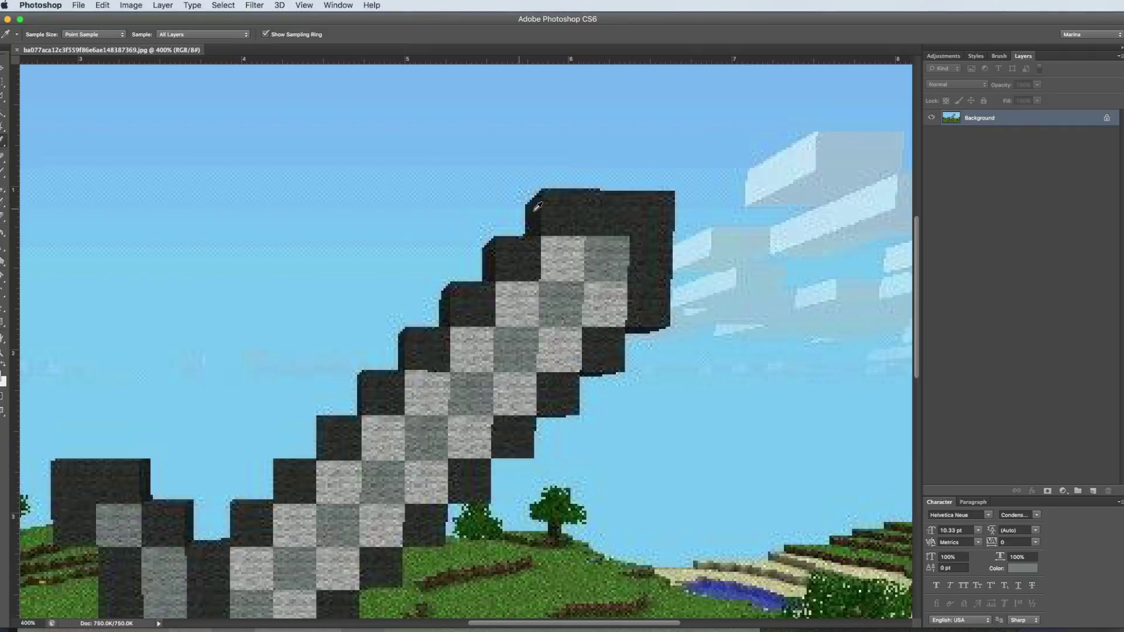
left_click(558, 214)
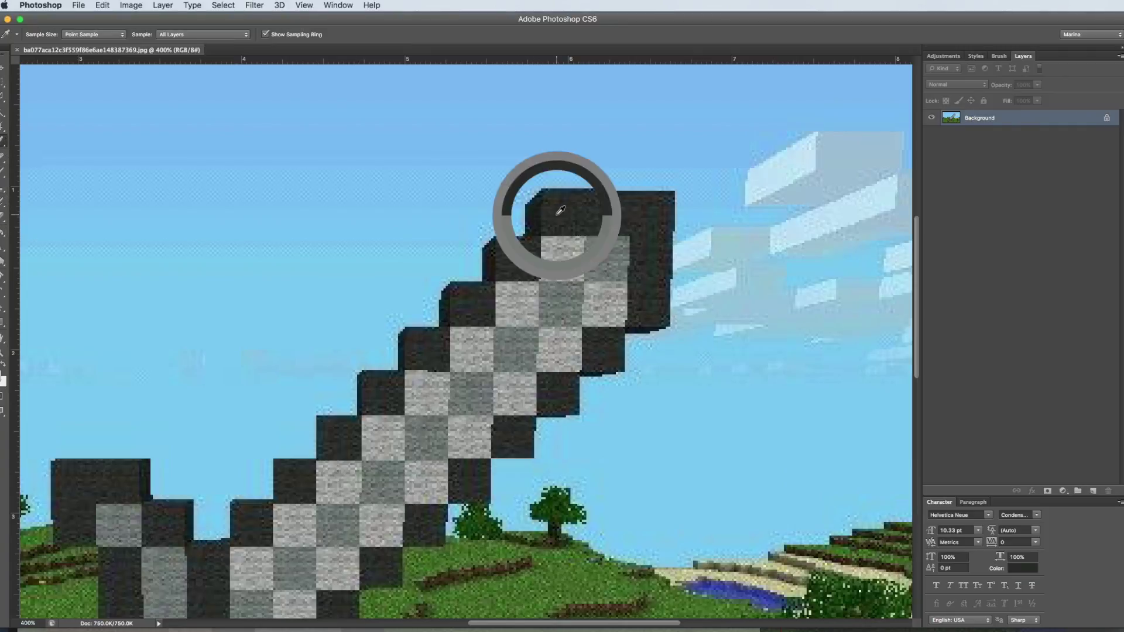
left_click(5, 375)
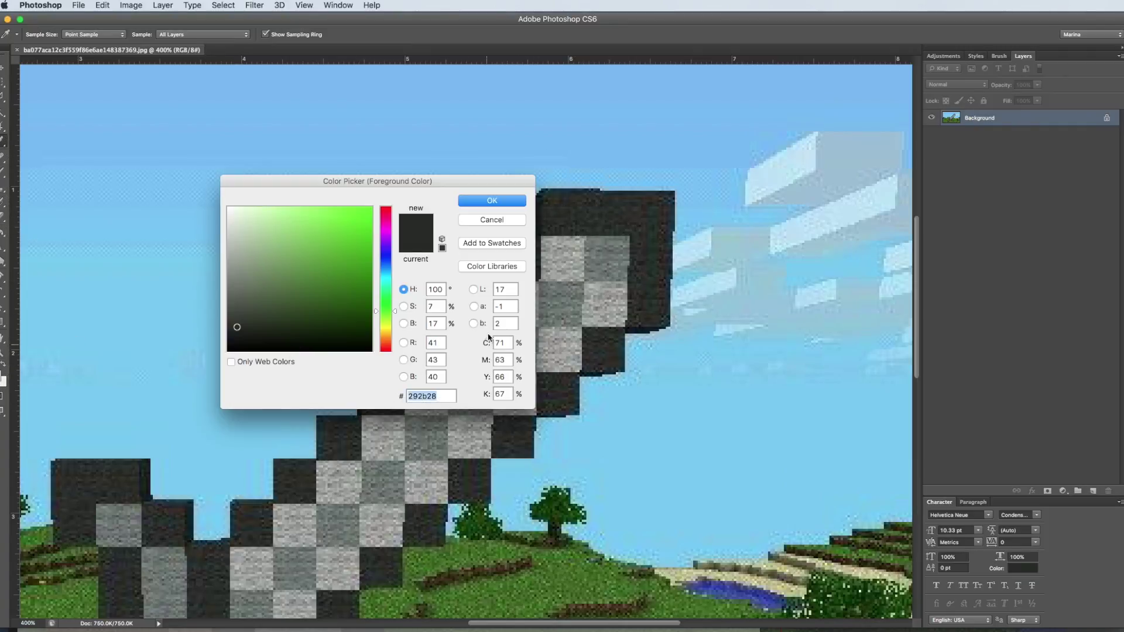
left_click(505, 221)
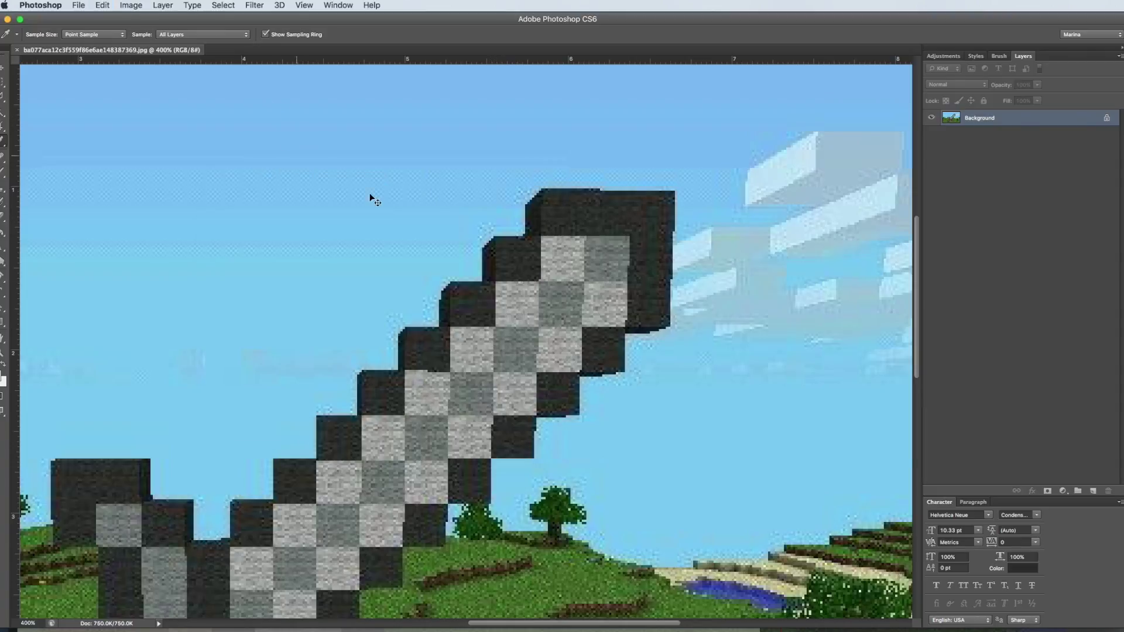
key("super+Tab")
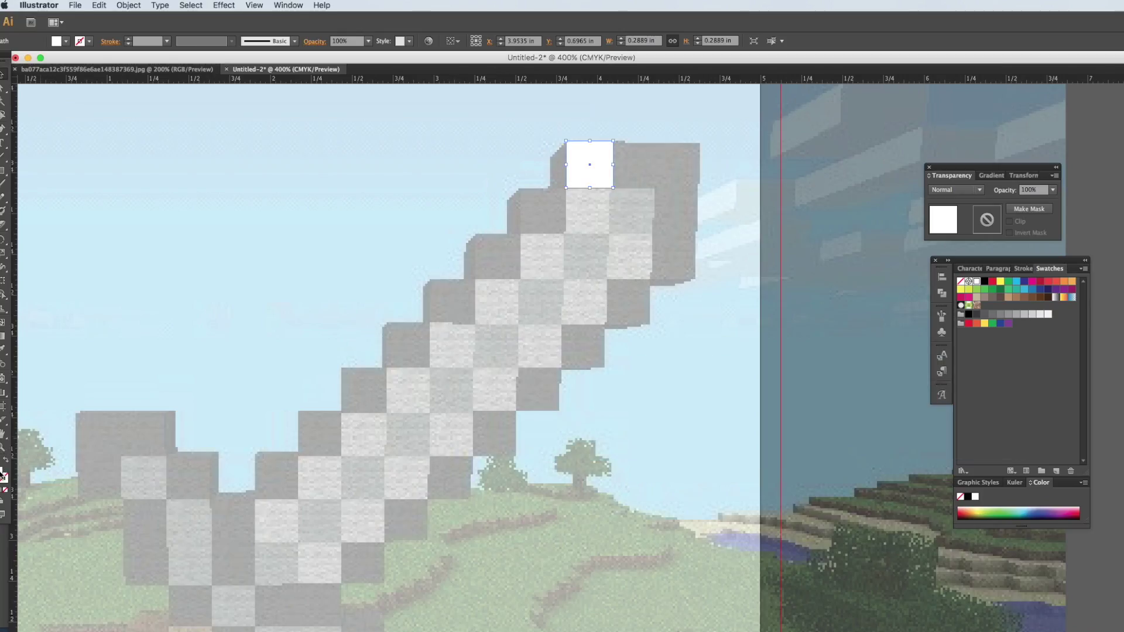
Step: Fill the square with the sampled 292b28 and save it as a new swatch
double_click(4, 475)
key("super+v")
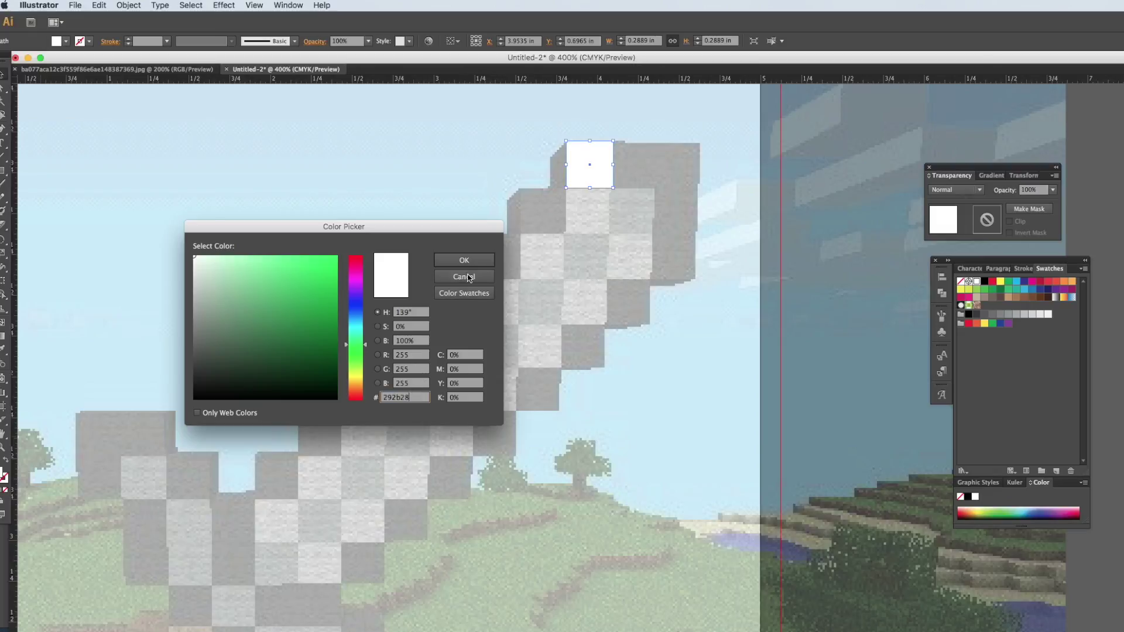
left_click(458, 263)
left_click_drag(2, 472, 988, 308)
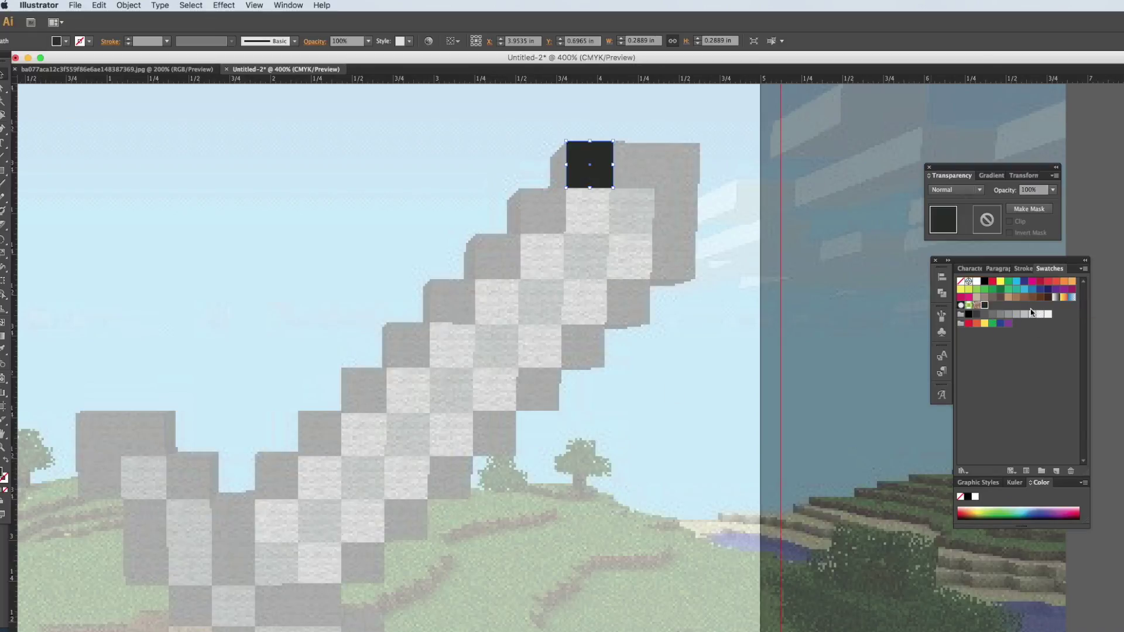
Step: Delete the default colour swatch groups, leaving white and black, and fill the top square black
left_click(995, 284)
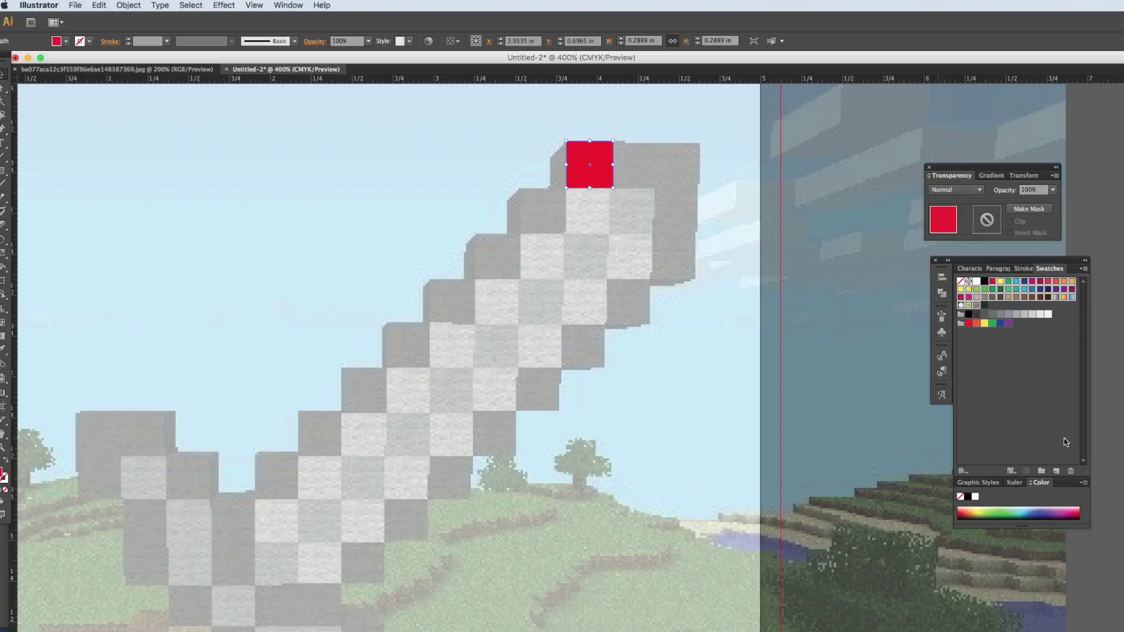
left_click(1072, 471)
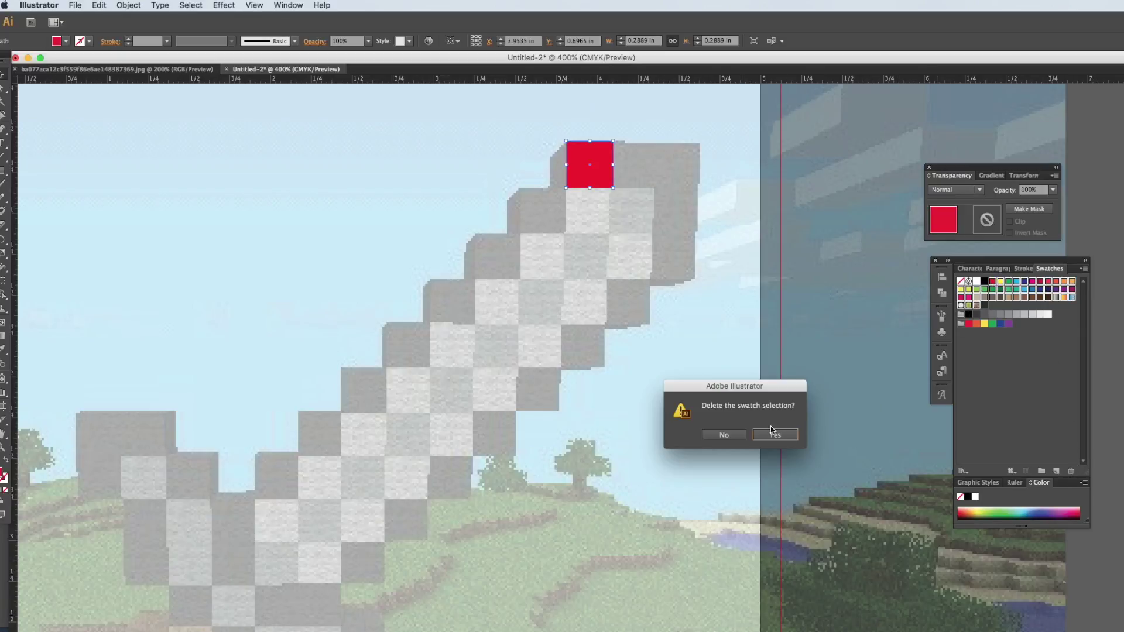
key("Return")
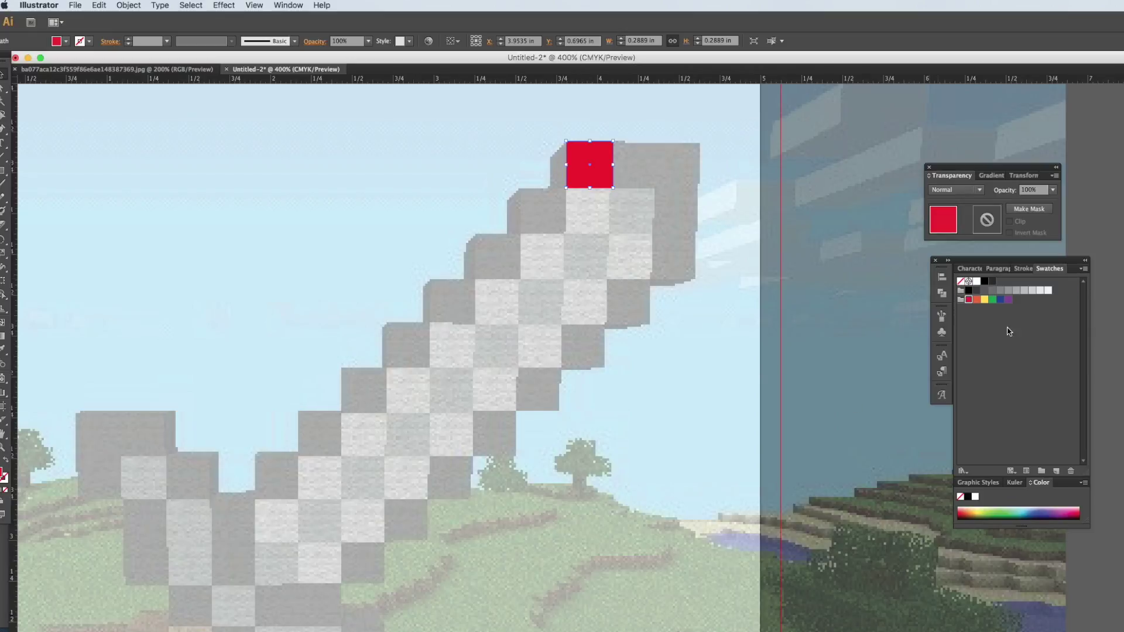
left_click(961, 291)
left_click(1071, 471)
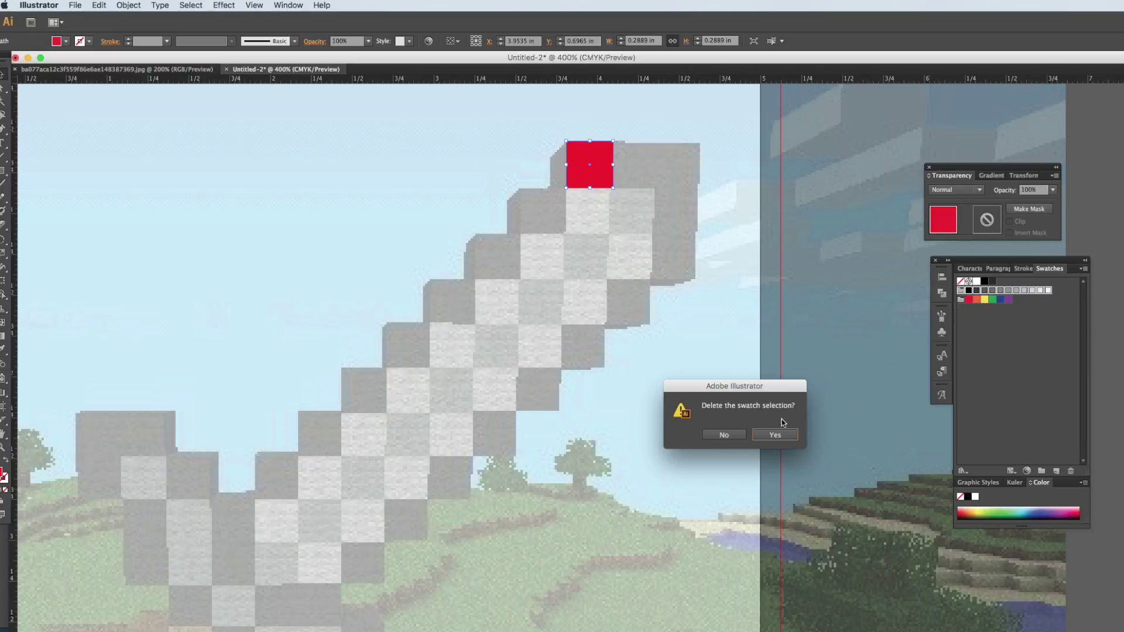
key("Return")
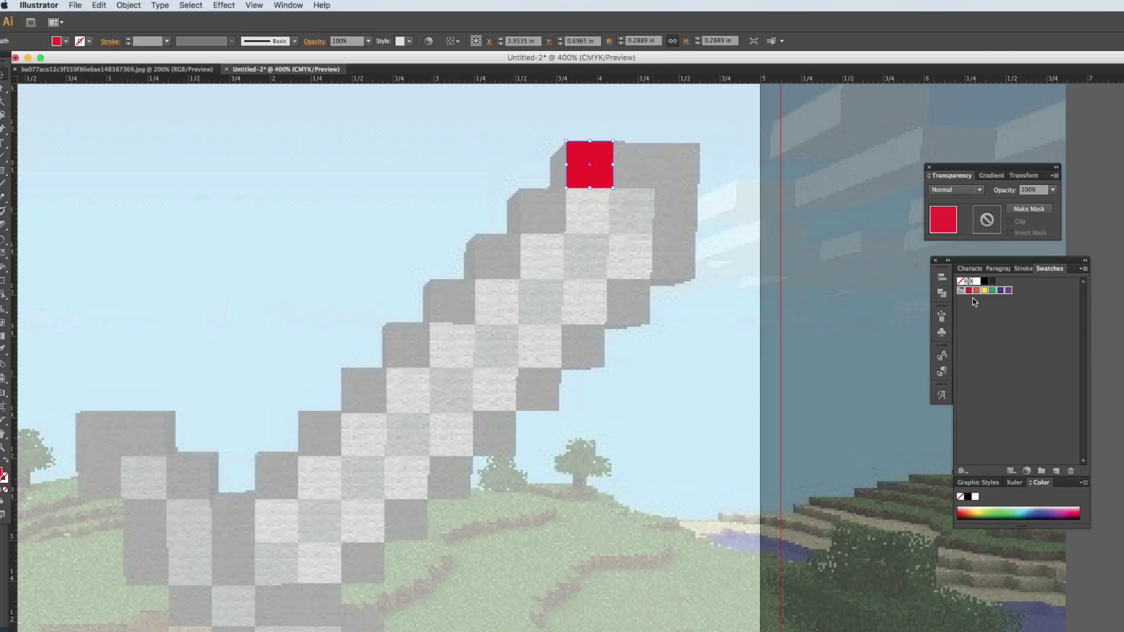
left_click(1072, 471)
left_click(772, 438)
left_click(992, 281)
left_click(632, 220)
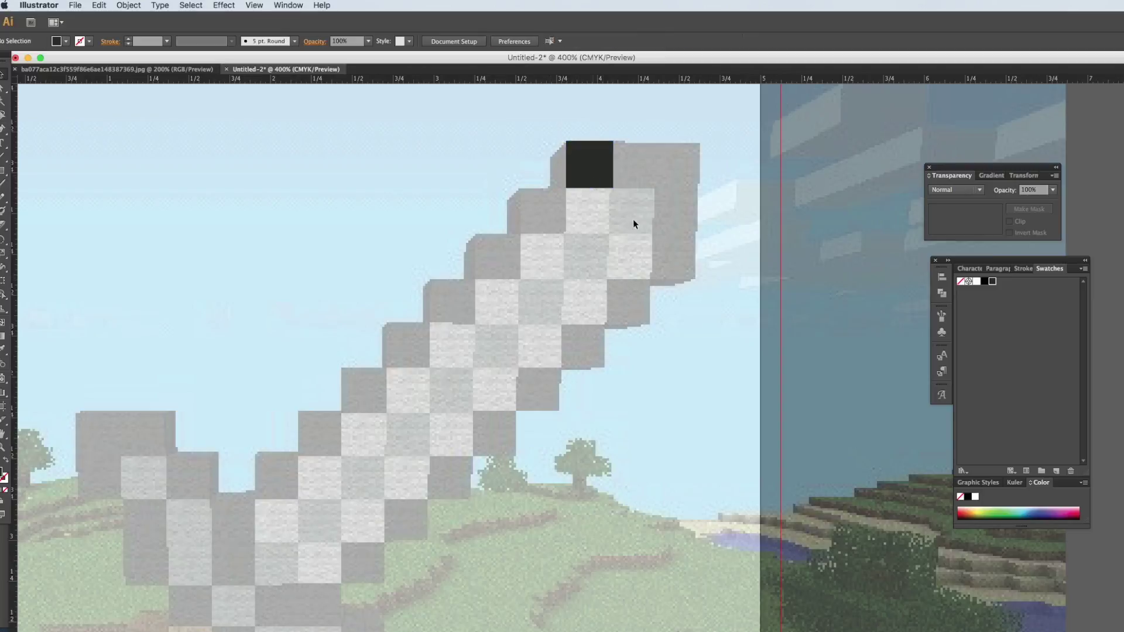
Step: Paste a copy of the black square in front and move it one block down-left
left_click(605, 169)
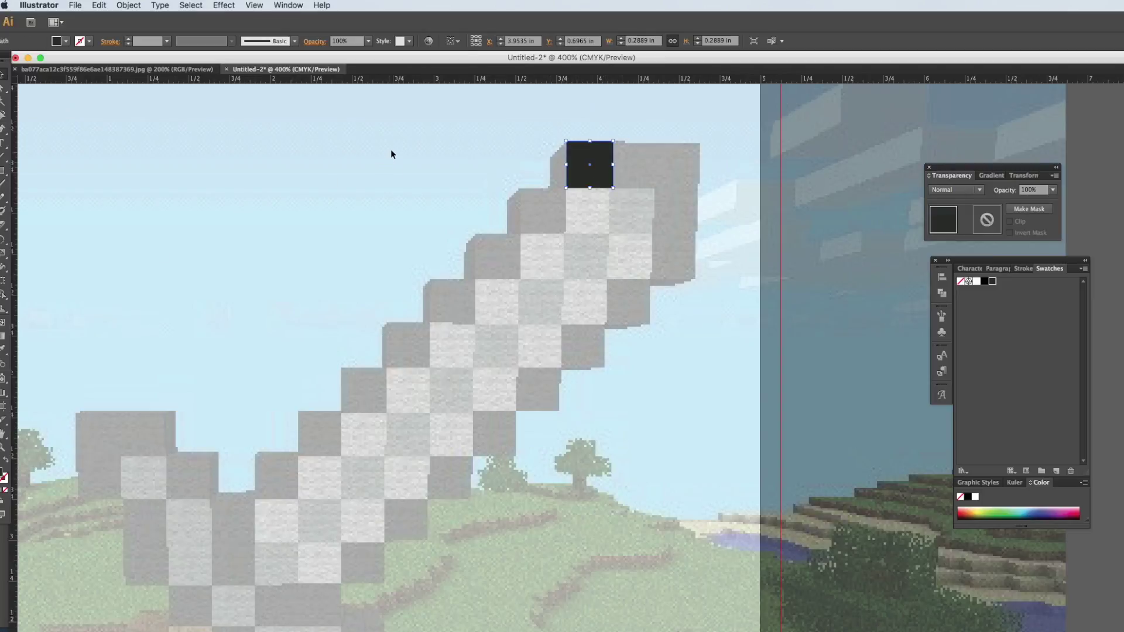
left_click(676, 210)
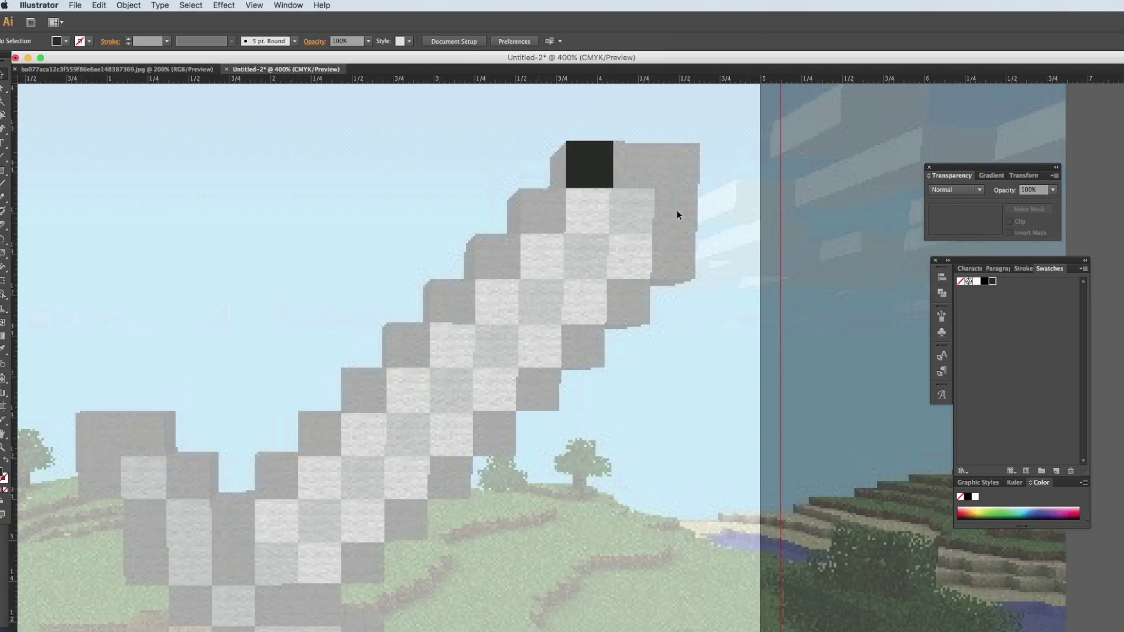
left_click(592, 175)
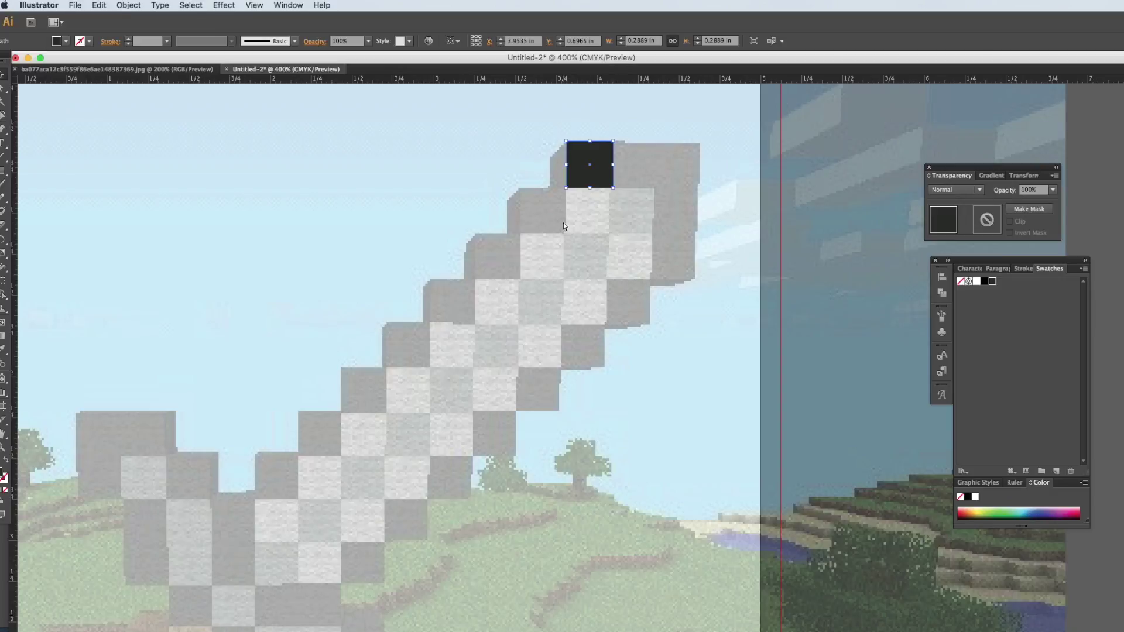
key("super+c")
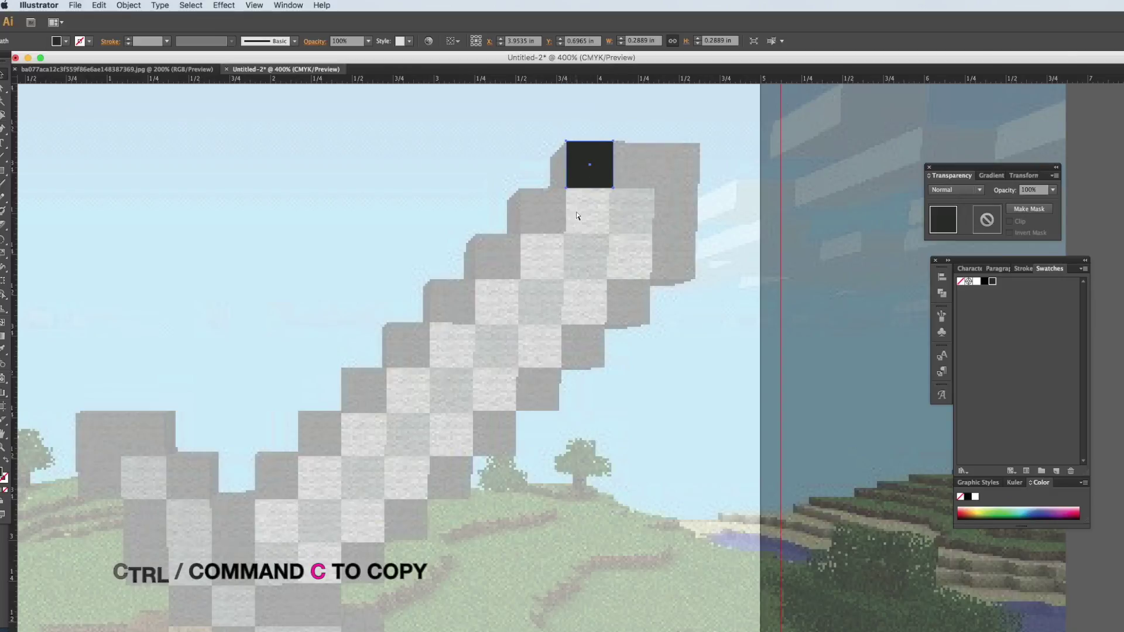
key("super+f")
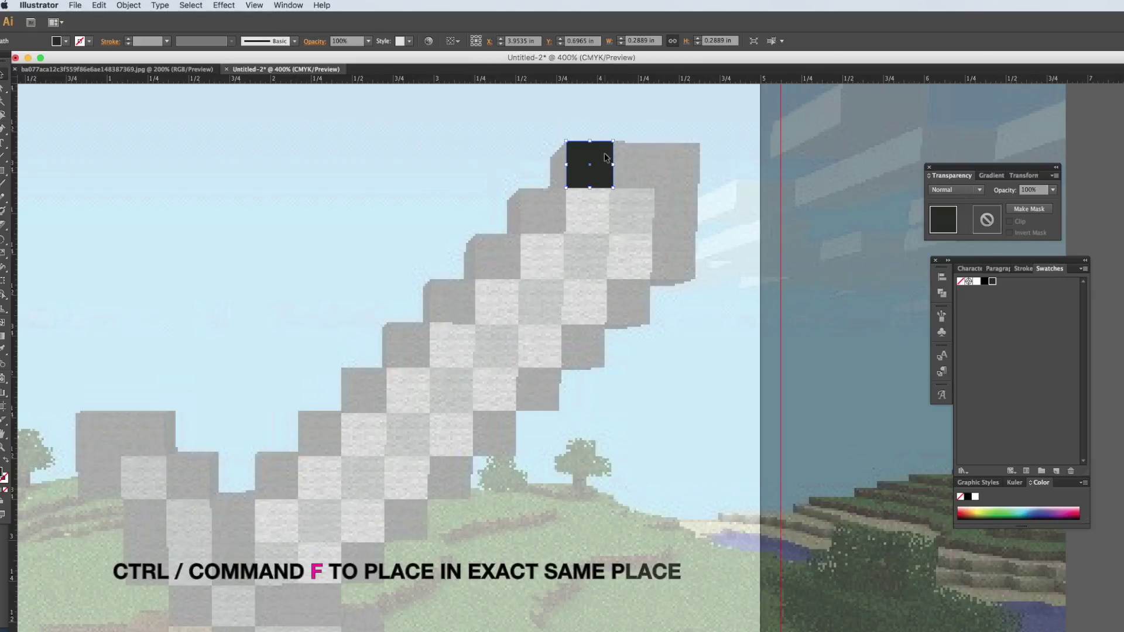
left_click_drag(605, 153, 559, 202)
Step: Zoom in and align the copy so its corner meets the first square
key("z")
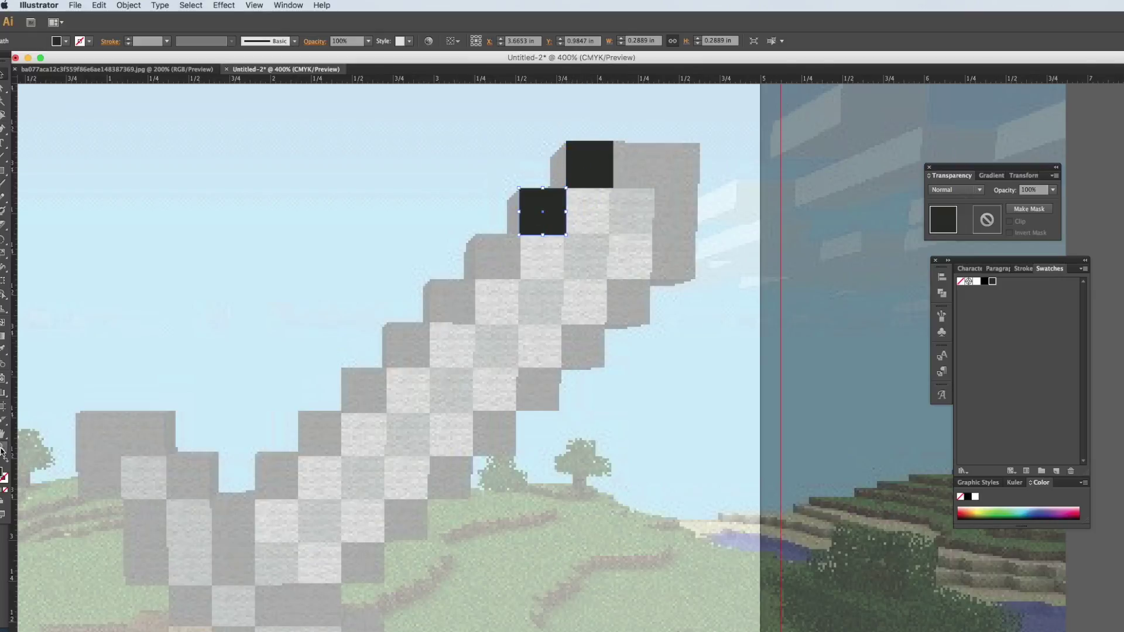
left_click_drag(585, 206, 577, 206)
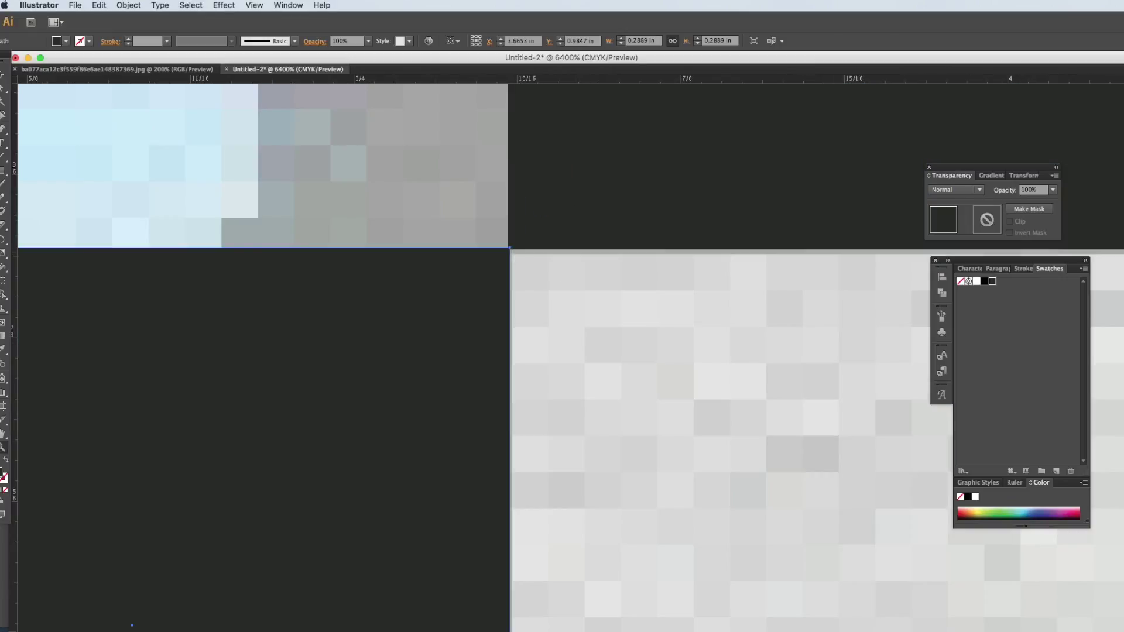
left_click_drag(1123, 631, 1110, 616)
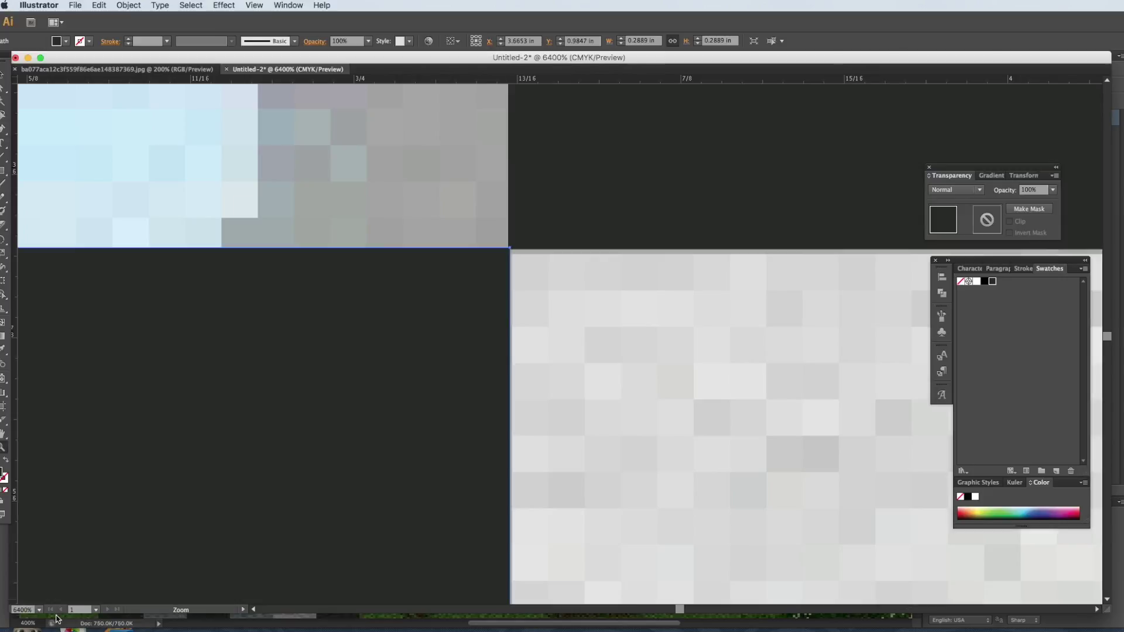
left_click_drag(1108, 612, 1123, 626)
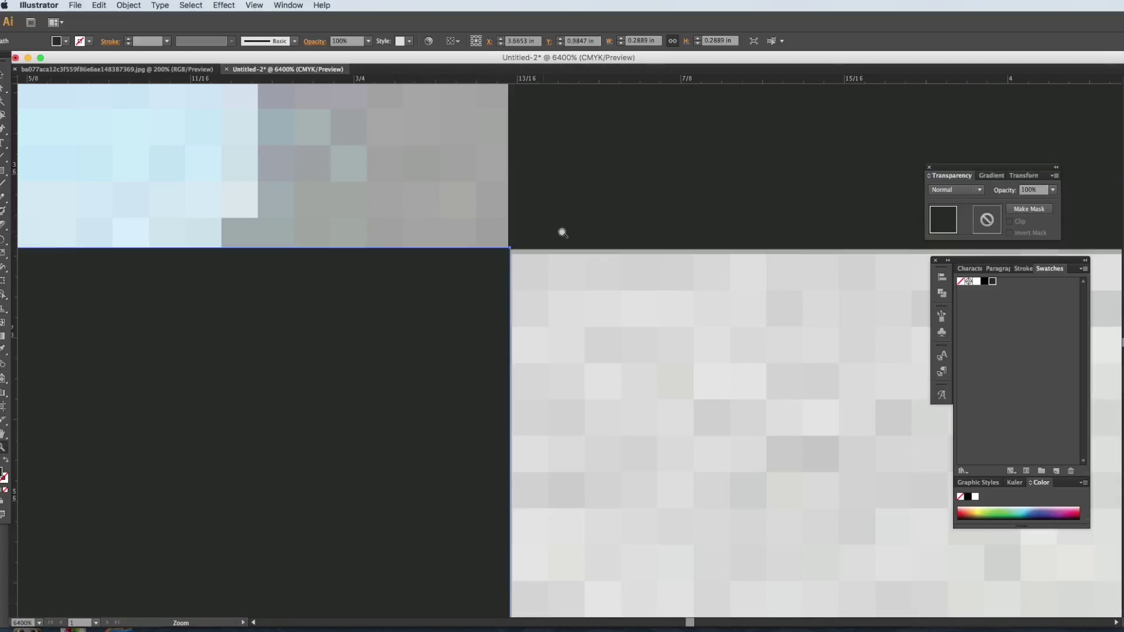
left_click(3, 81)
left_click_drag(501, 260, 532, 267)
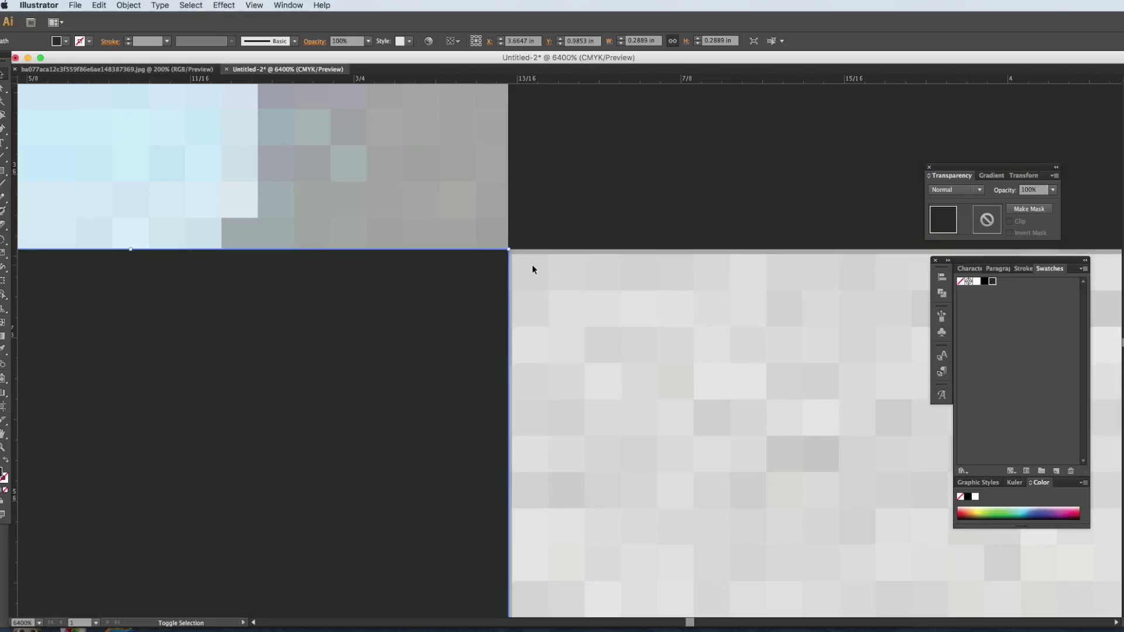
left_click(532, 267)
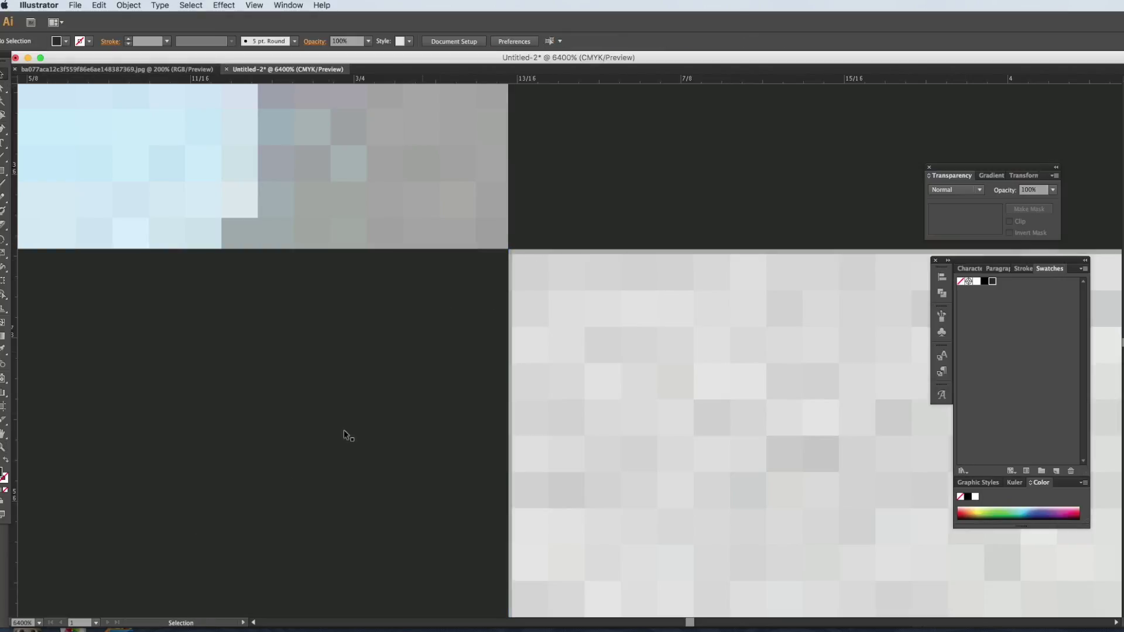
Step: At 600% zoom, duplicate both black squares further down-left along the blade
left_click(38, 623)
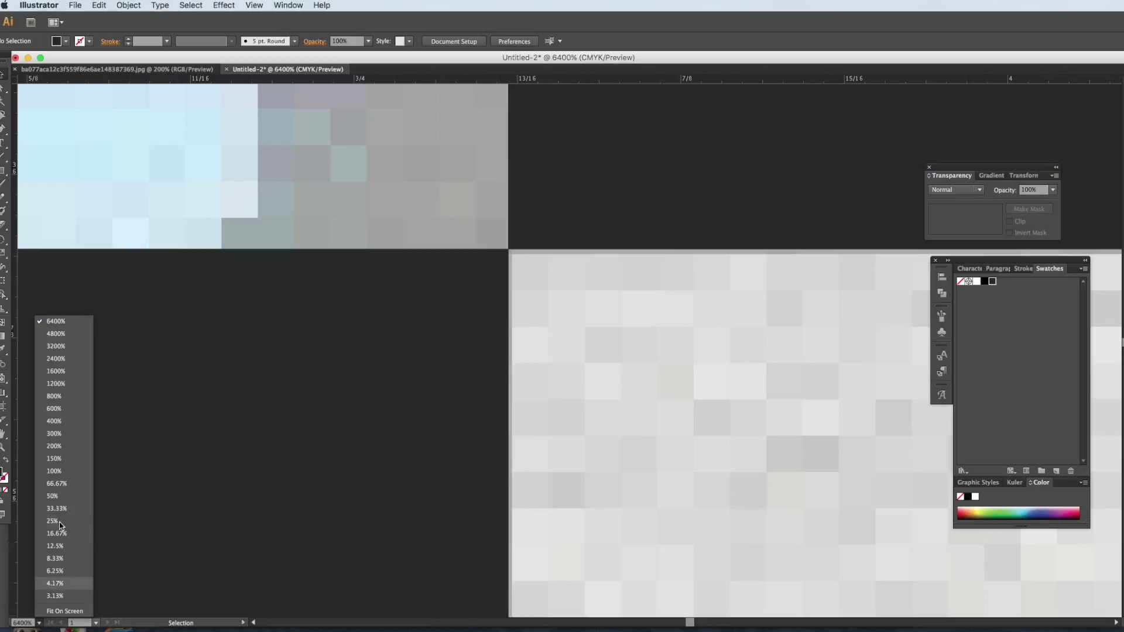
left_click(65, 412)
left_click_drag(531, 465, 576, 329)
key("v")
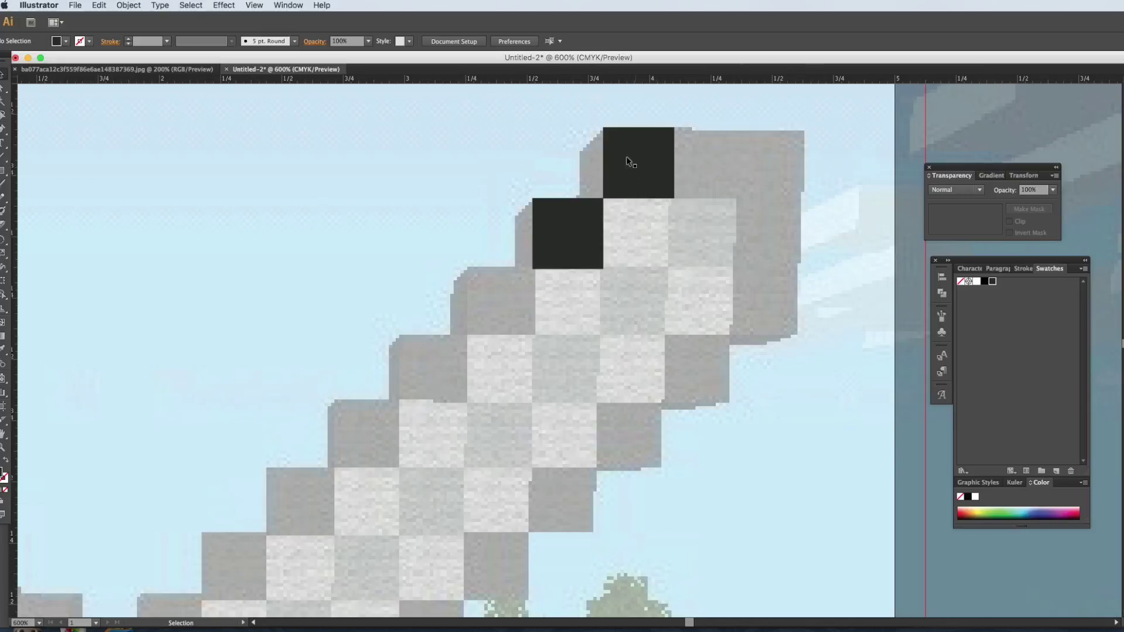
left_click_drag(507, 142, 681, 282)
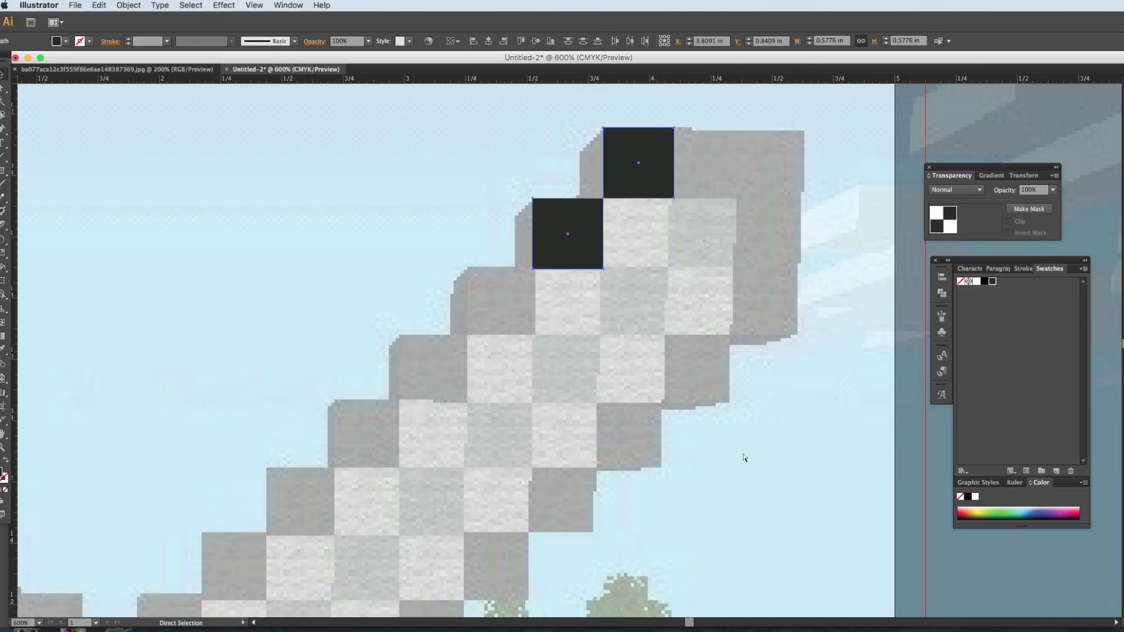
key("super+f")
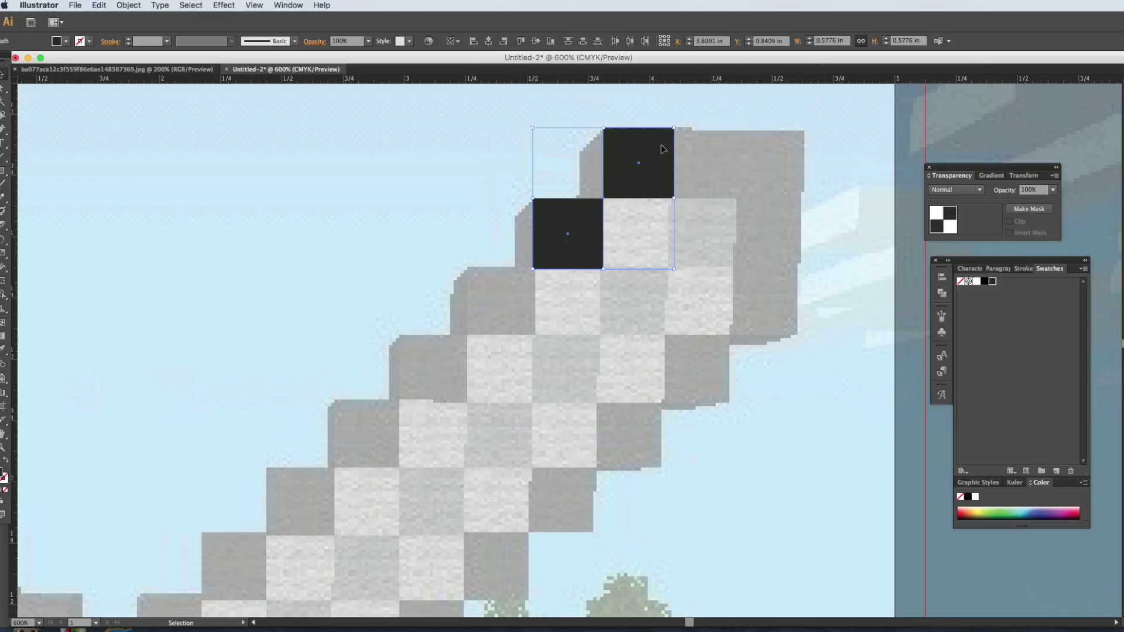
left_click_drag(664, 141, 514, 273)
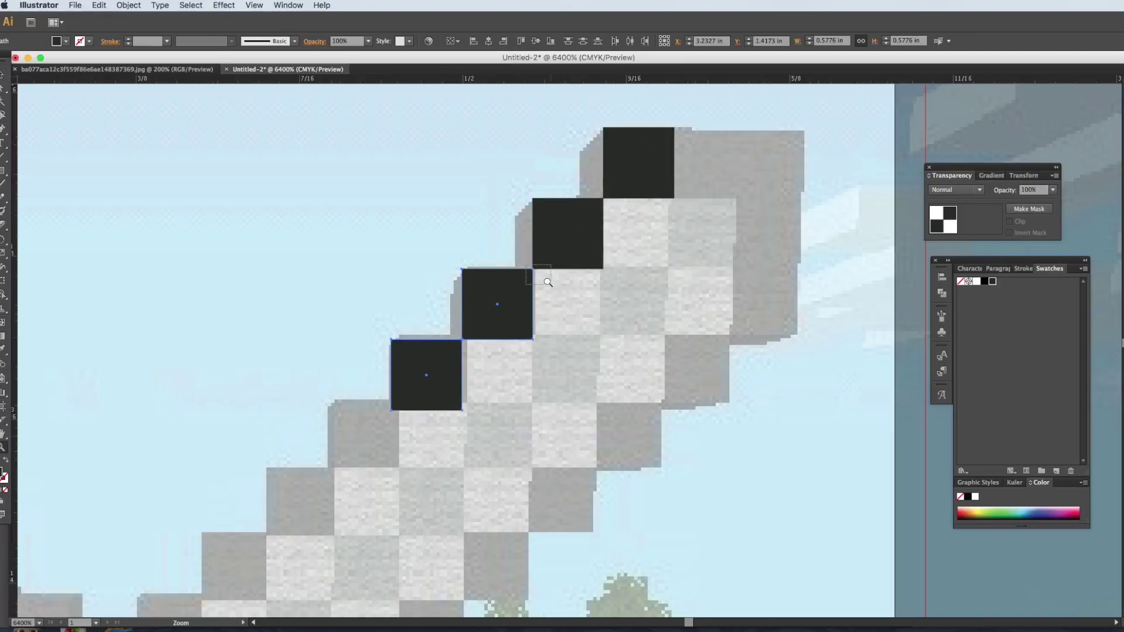
Step: Duplicate the four squares down the blade edge, align them, and zoom out to 150%
left_click(545, 270)
left_click_drag(546, 120, 815, 354)
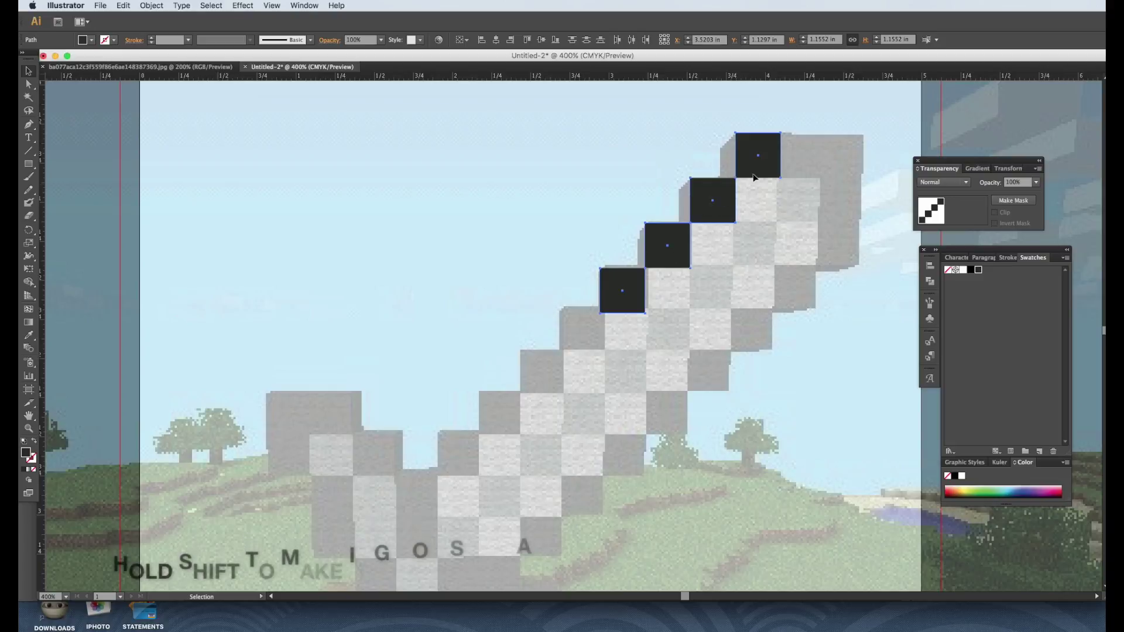
left_click_drag(772, 150, 622, 333)
key("z")
key("v")
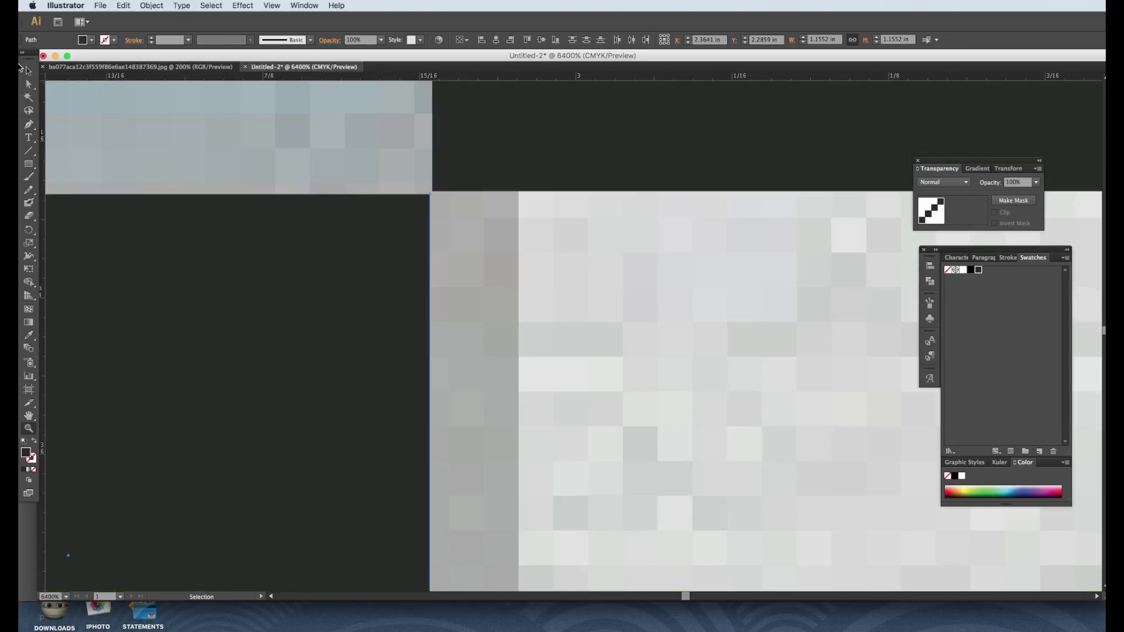
left_click_drag(403, 218, 404, 214)
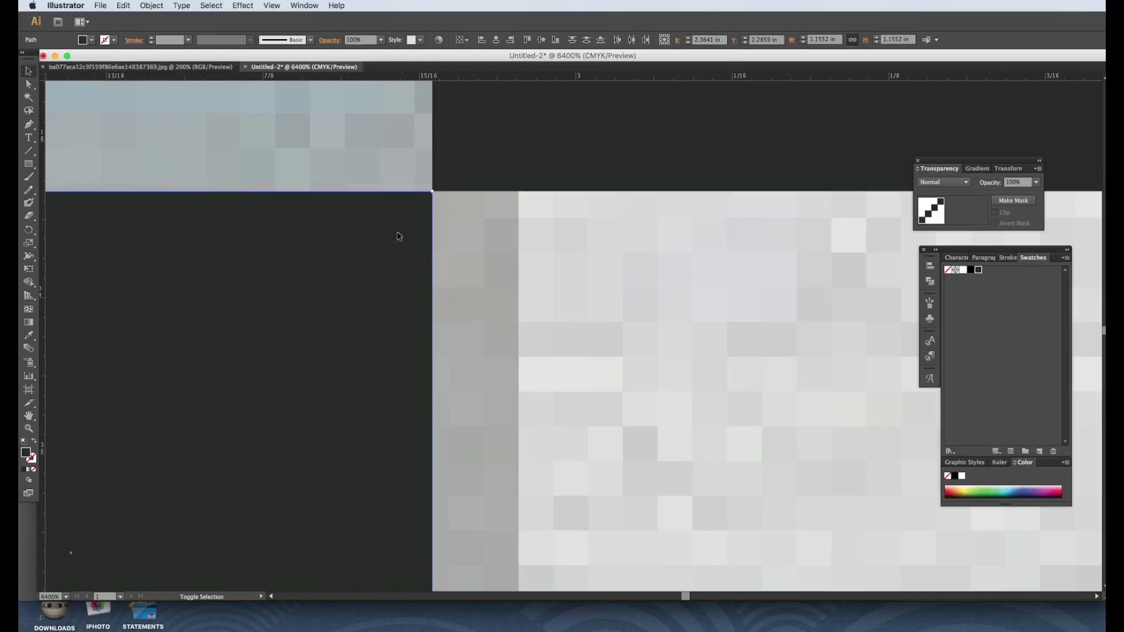
left_click(66, 597)
left_click(91, 443)
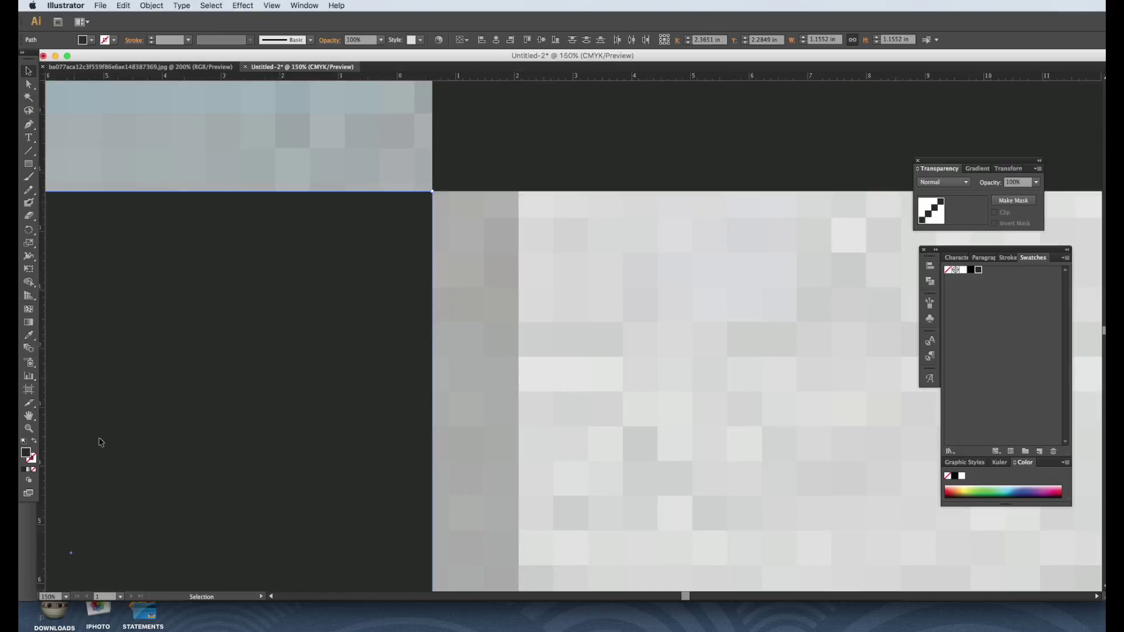
left_click(588, 359)
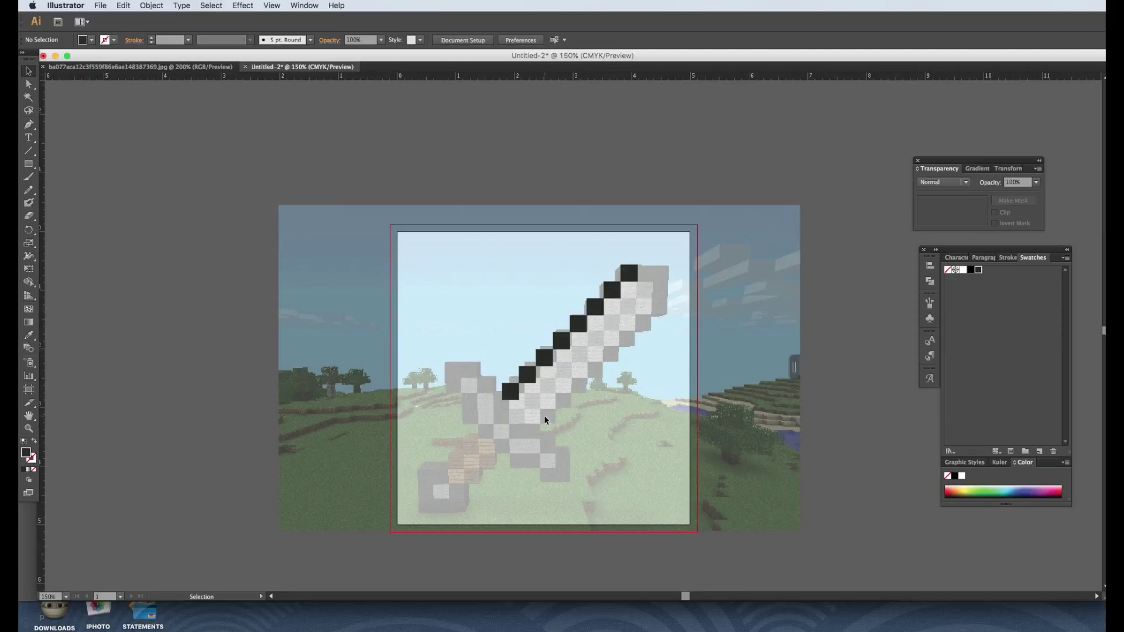
Step: Duplicate the black outline squares so a second one sits beside the top tip square
left_click(28, 428)
left_click_drag(473, 257, 688, 364)
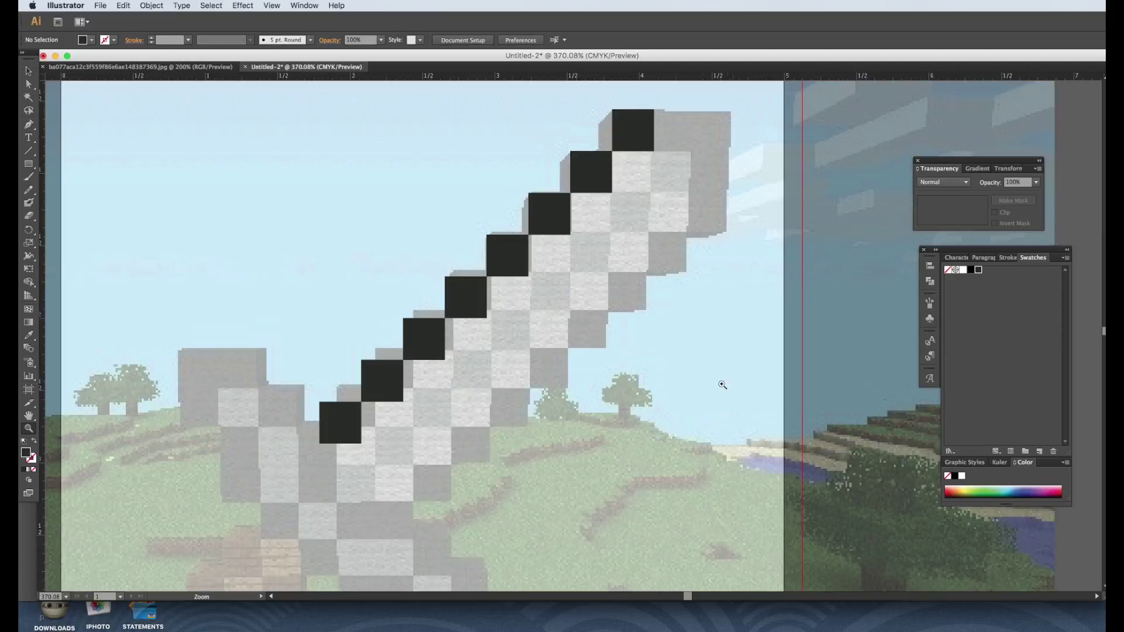
left_click(28, 71)
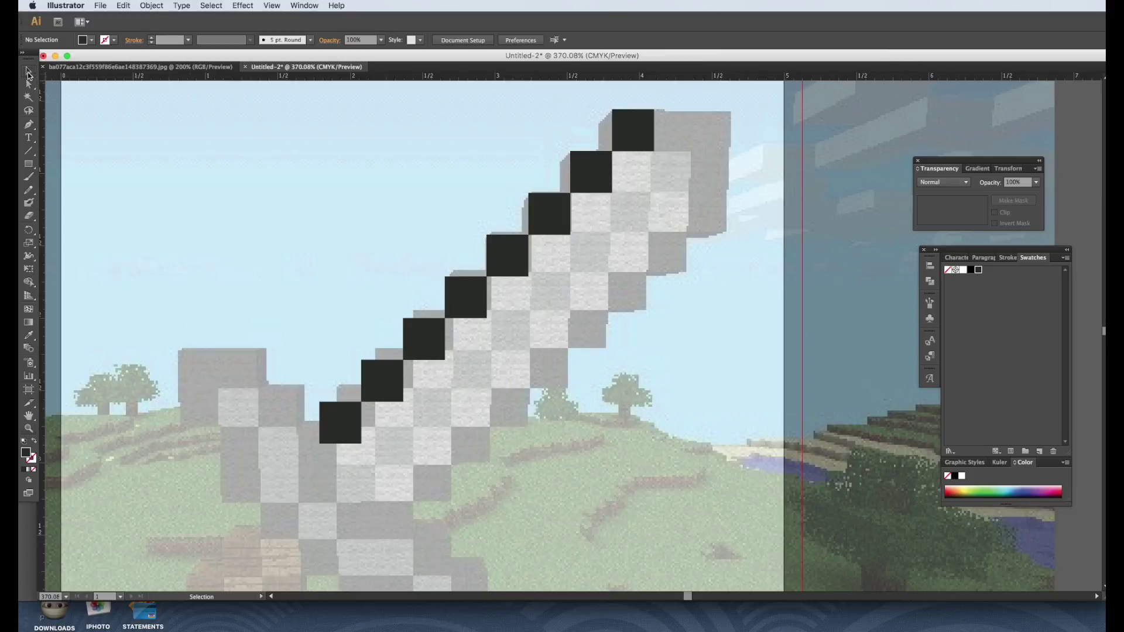
left_click(641, 139)
left_click_drag(242, 112, 678, 439)
key("a")
key("v")
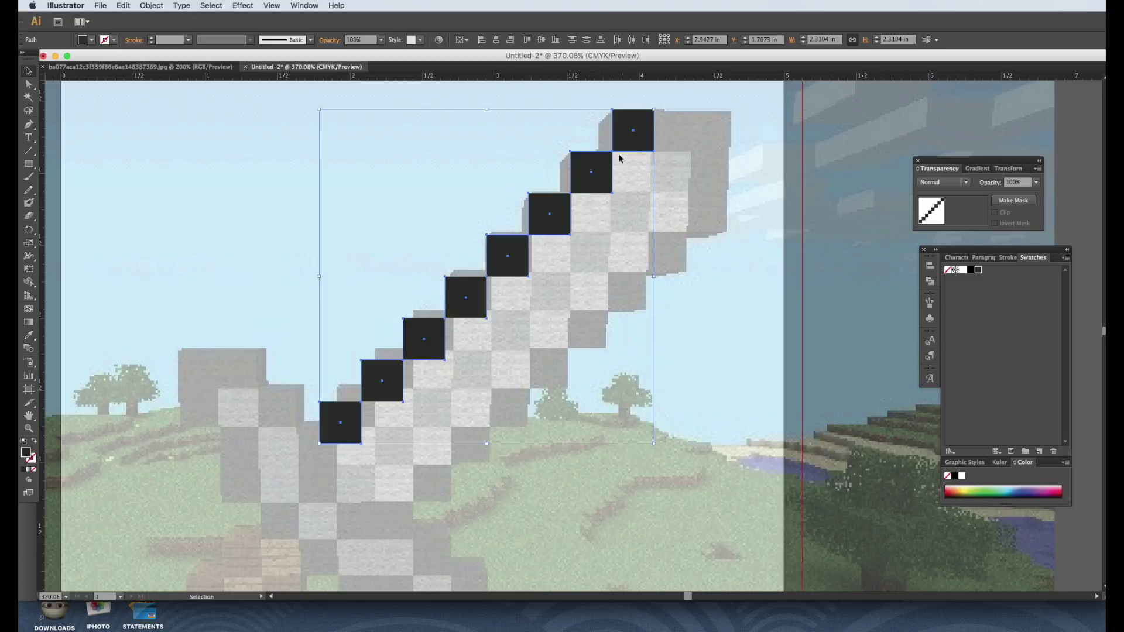
left_click_drag(557, 207, 623, 289)
left_click(763, 317)
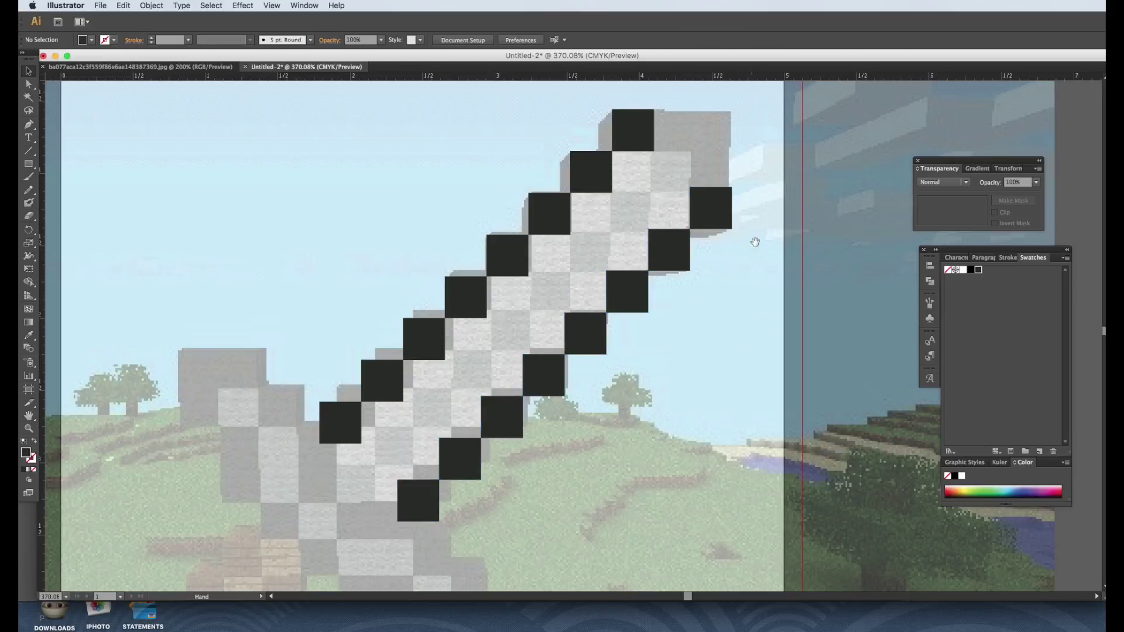
left_click_drag(755, 242, 698, 328)
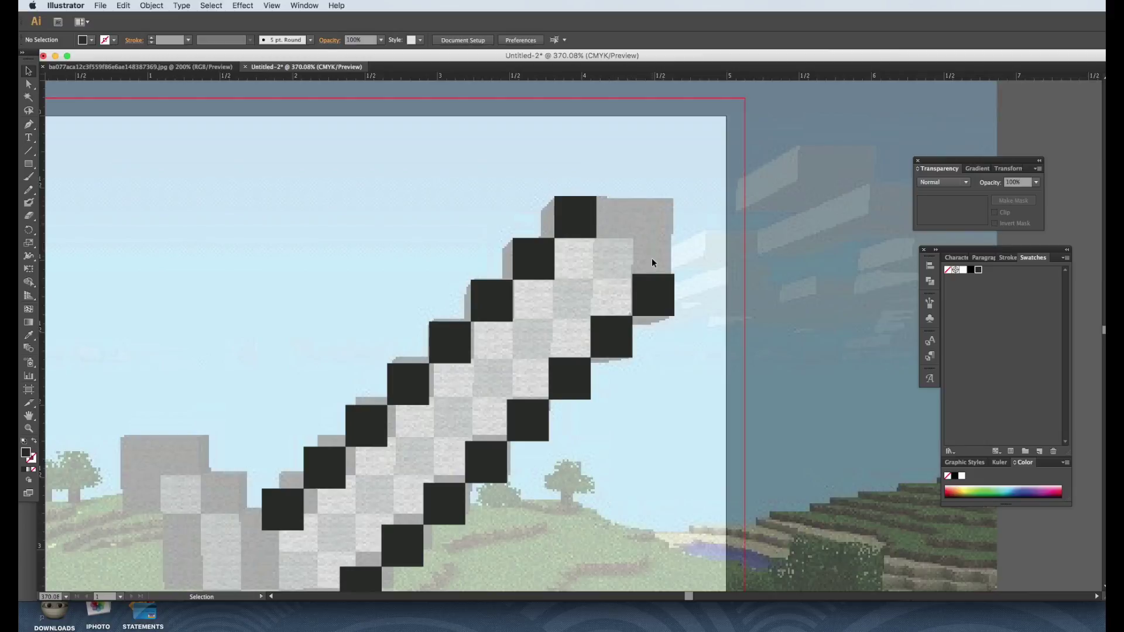
left_click(583, 218)
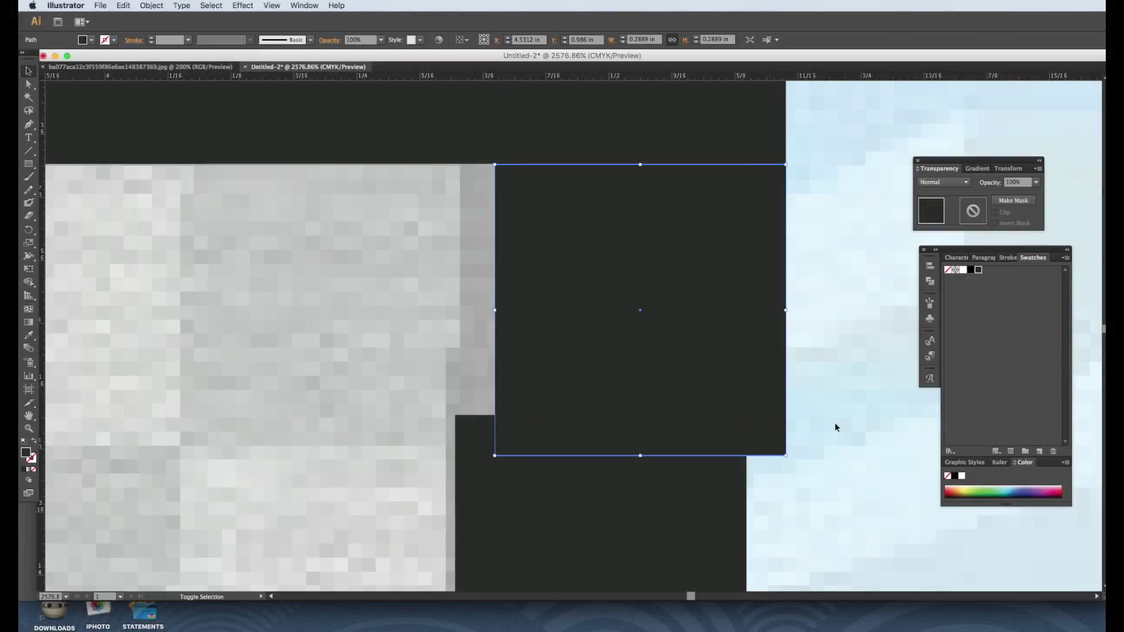
Step: Place the copied square and nudge it up to close the tip's right corner
left_click(835, 423)
left_click(683, 323)
key("Up")
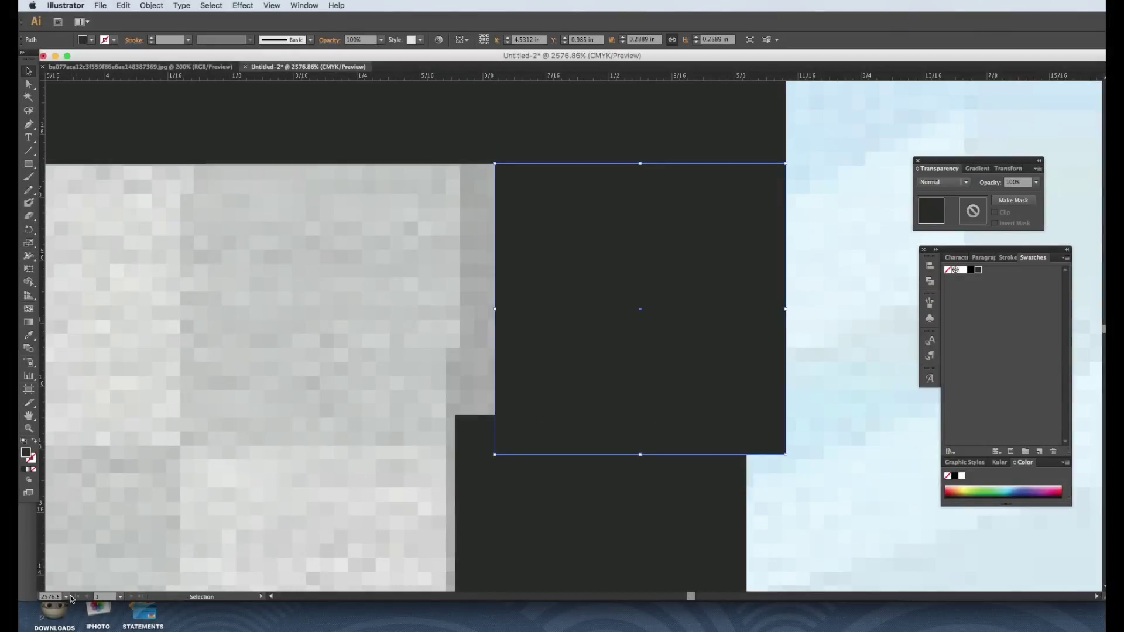
Step: Set the view to 400% zoom and pan to centre the sword
left_click(70, 599)
left_click(87, 387)
left_click_drag(605, 496, 671, 285)
left_click(65, 596)
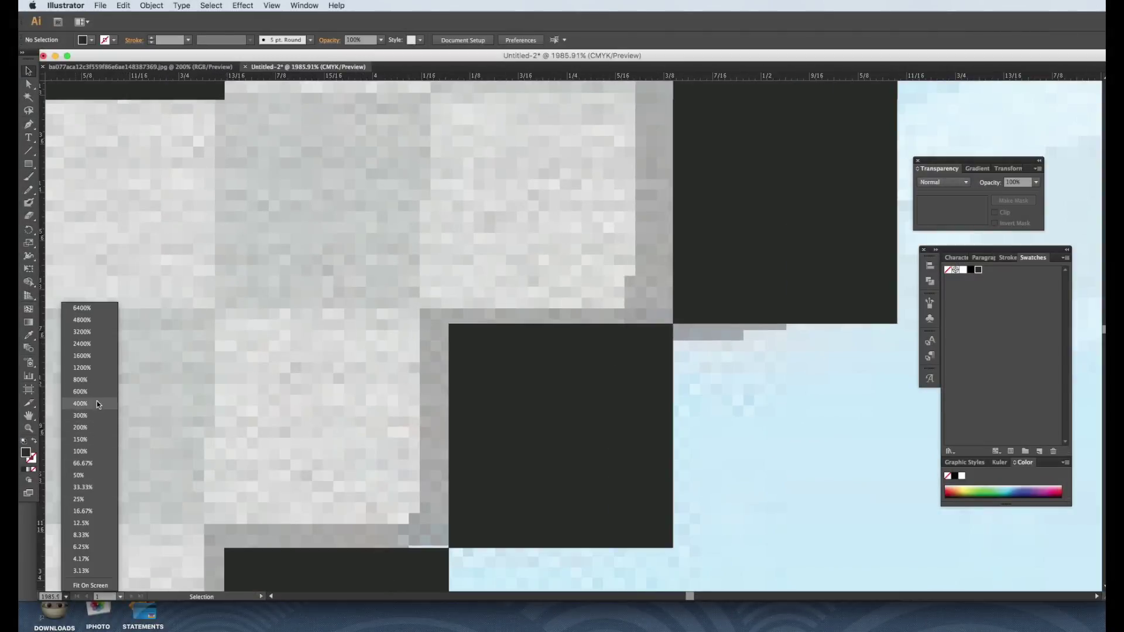
left_click(96, 403)
key("space")
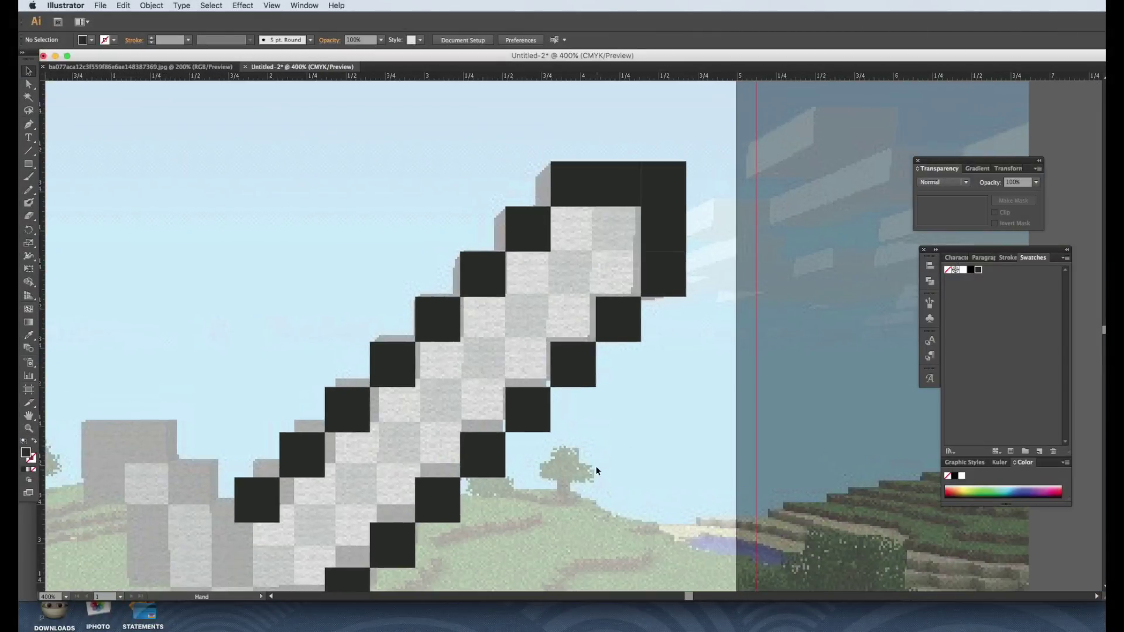
scroll(328, 434, "down", 5)
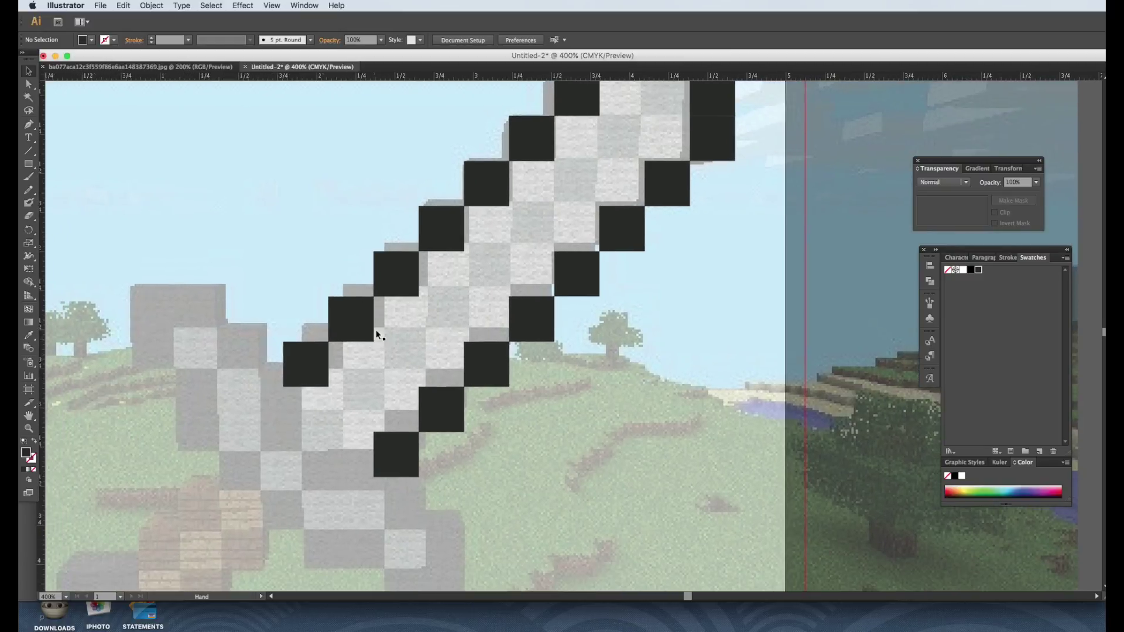
left_click_drag(539, 460, 493, 540)
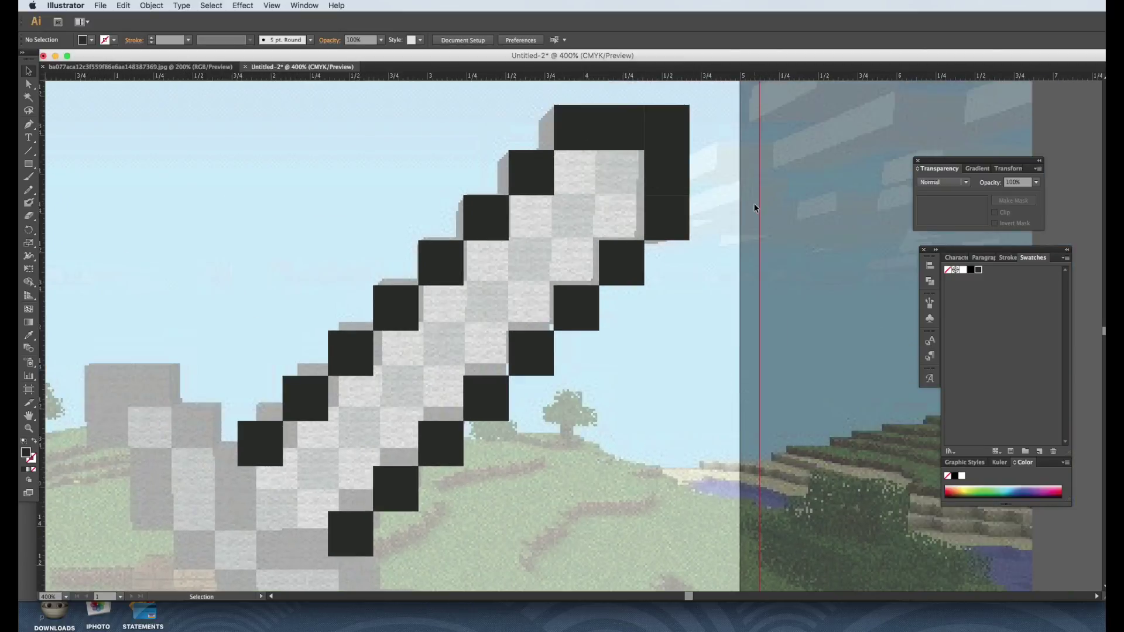
Step: Sample the blade's mid-grey in Photoshop and copy its hex code 6d7673
key("super+Tab")
key("super+Tab")
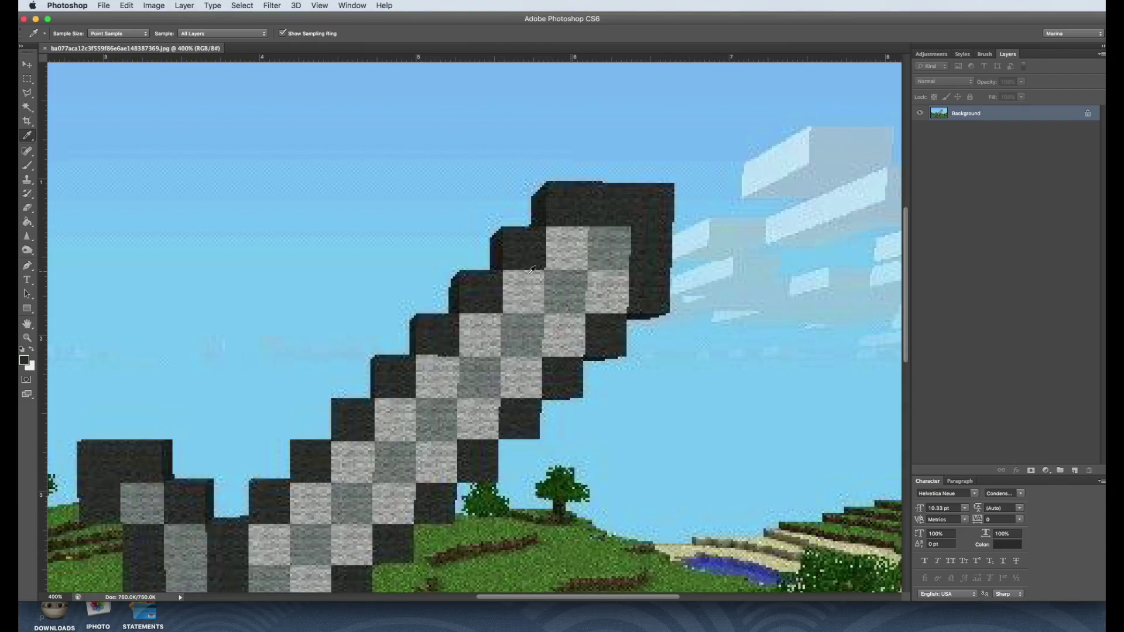
left_click(604, 243)
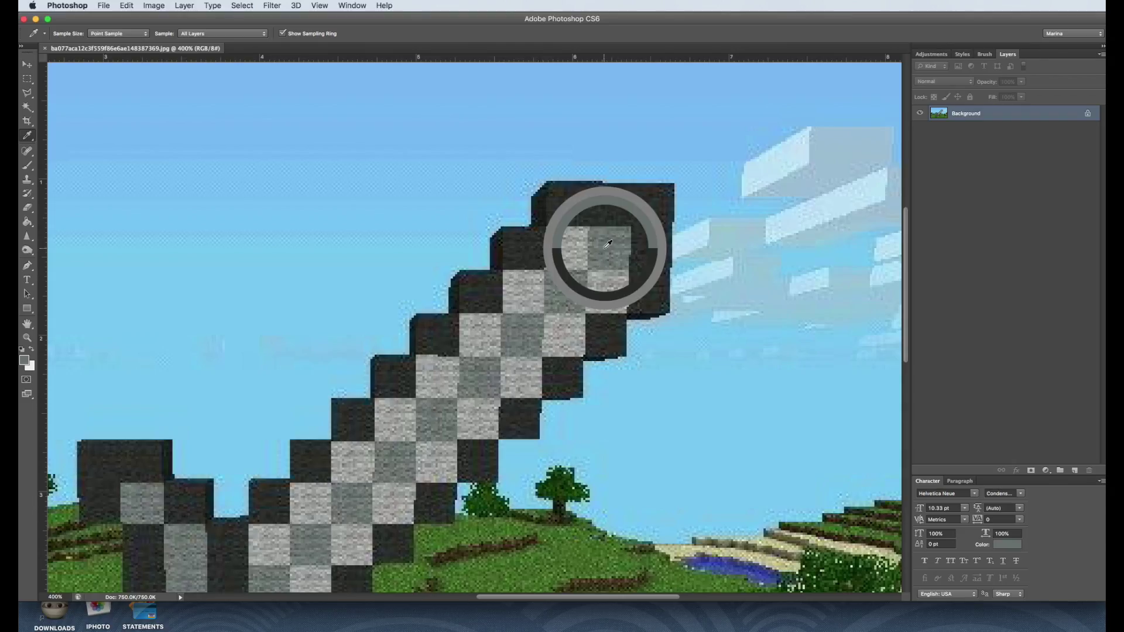
left_click(27, 361)
double_click(456, 382)
key("super+c")
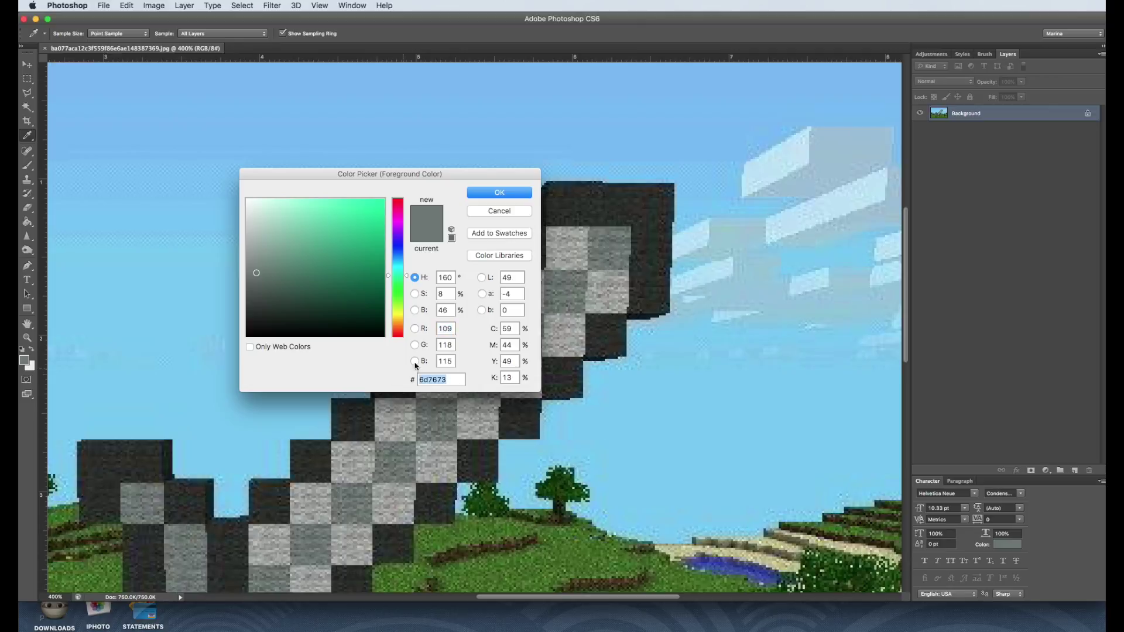
left_click(505, 212)
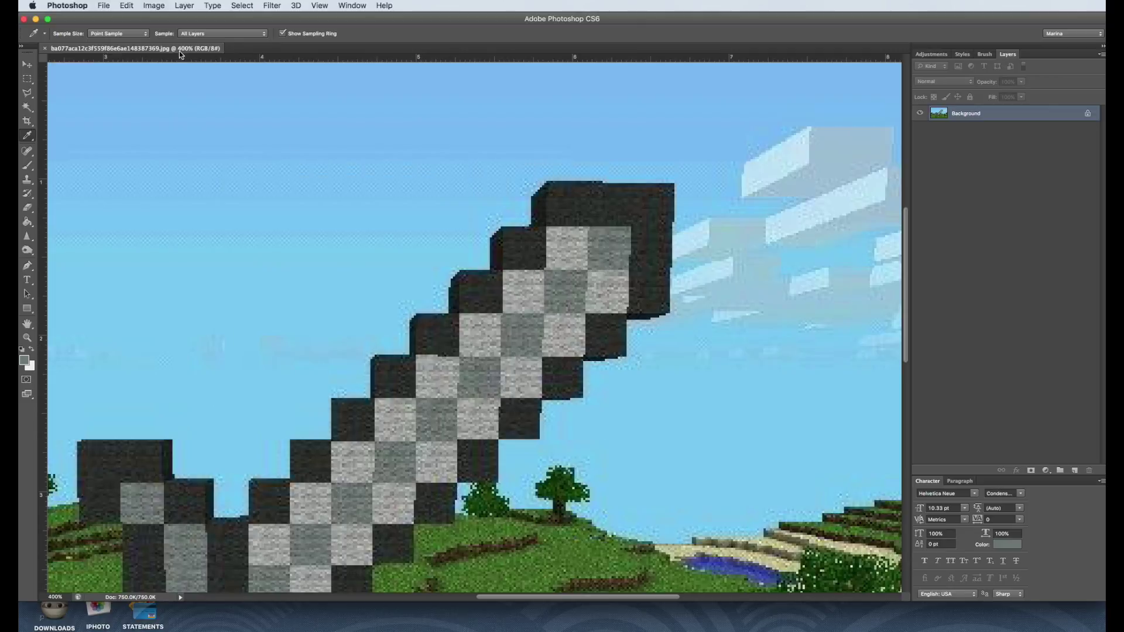
key("super+Tab")
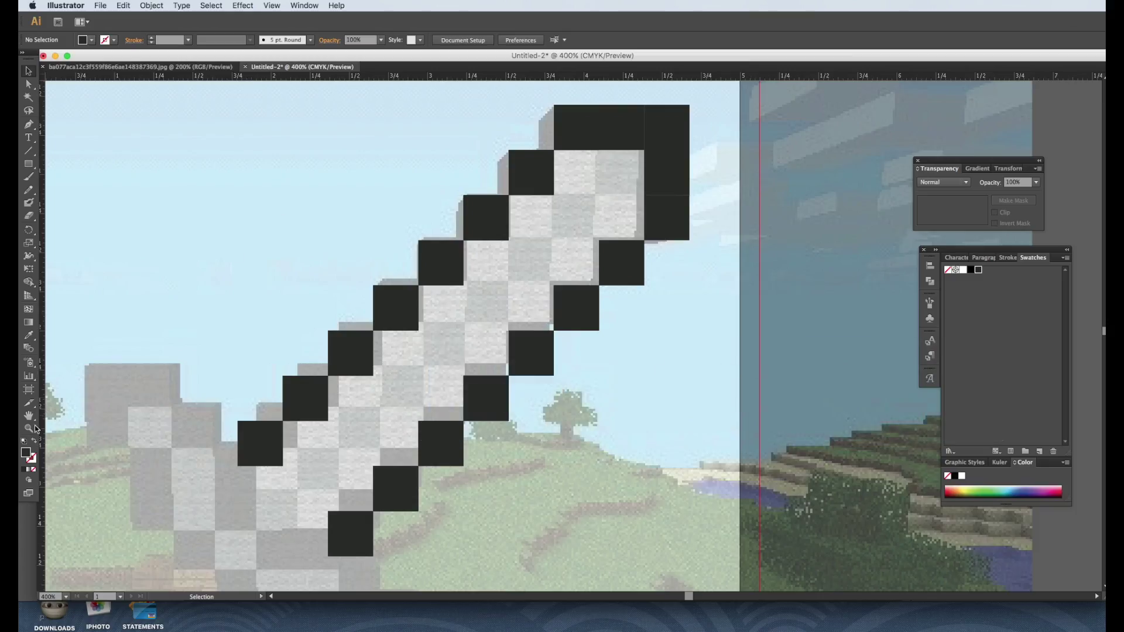
Step: Set the fill to 6d7673 and save it as a new swatch
double_click(25, 456)
key("super+v")
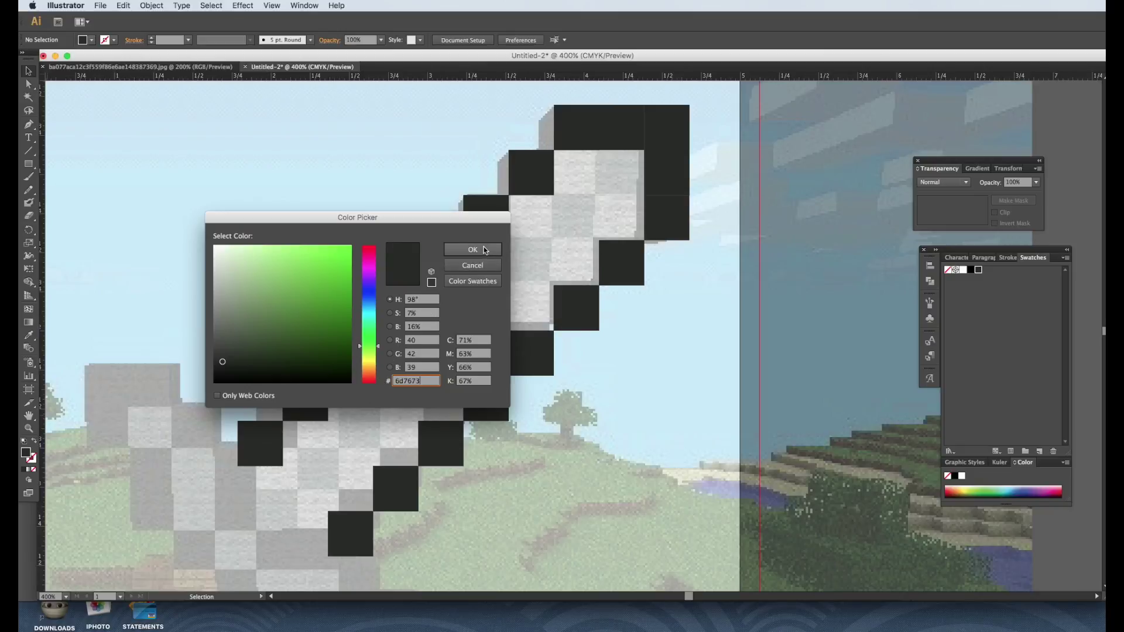
left_click(481, 250)
left_click_drag(26, 453, 986, 275)
Step: Copy the top-right dark square one cell down-left into the blade and colour it grey
left_click(29, 429)
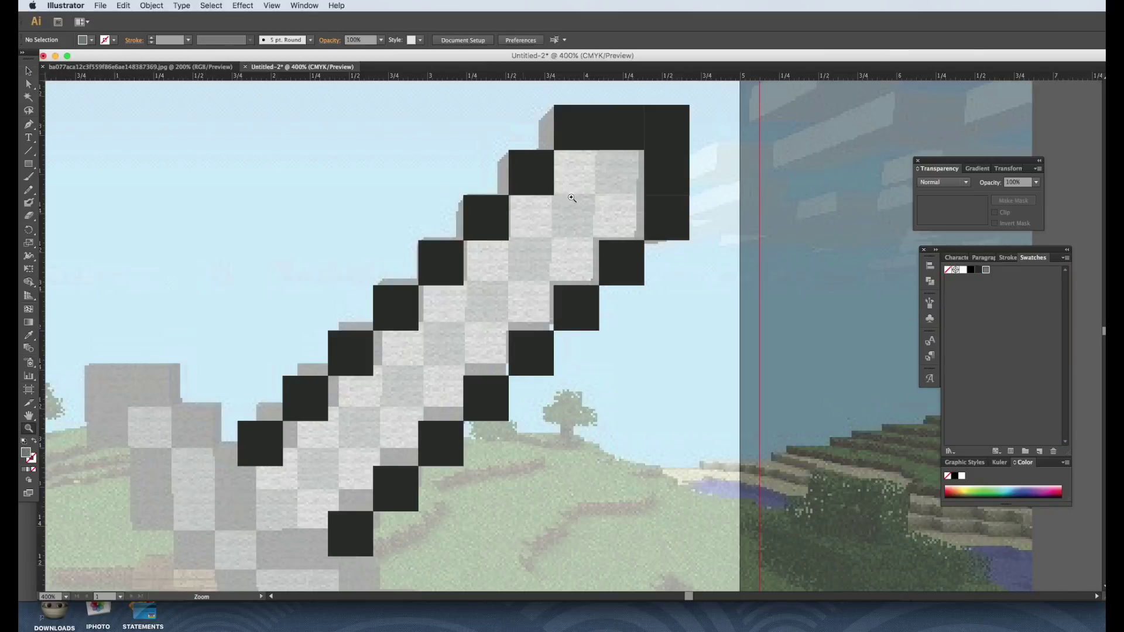
left_click(642, 157)
left_click(563, 384)
key("v")
left_click(643, 212)
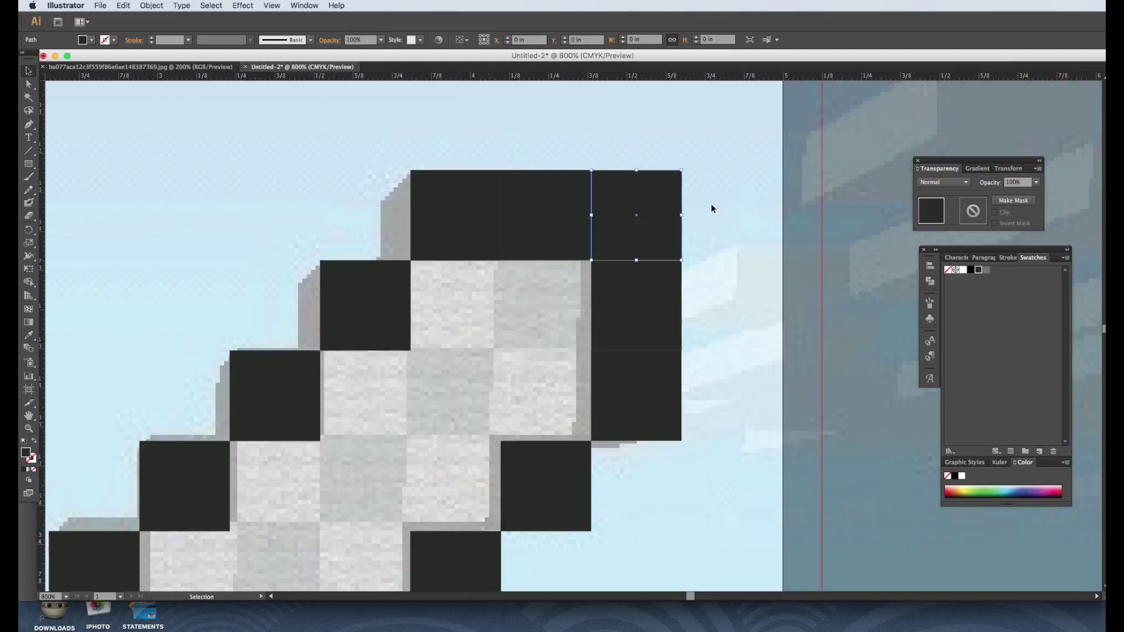
key("a")
left_click_drag(671, 180, 576, 268)
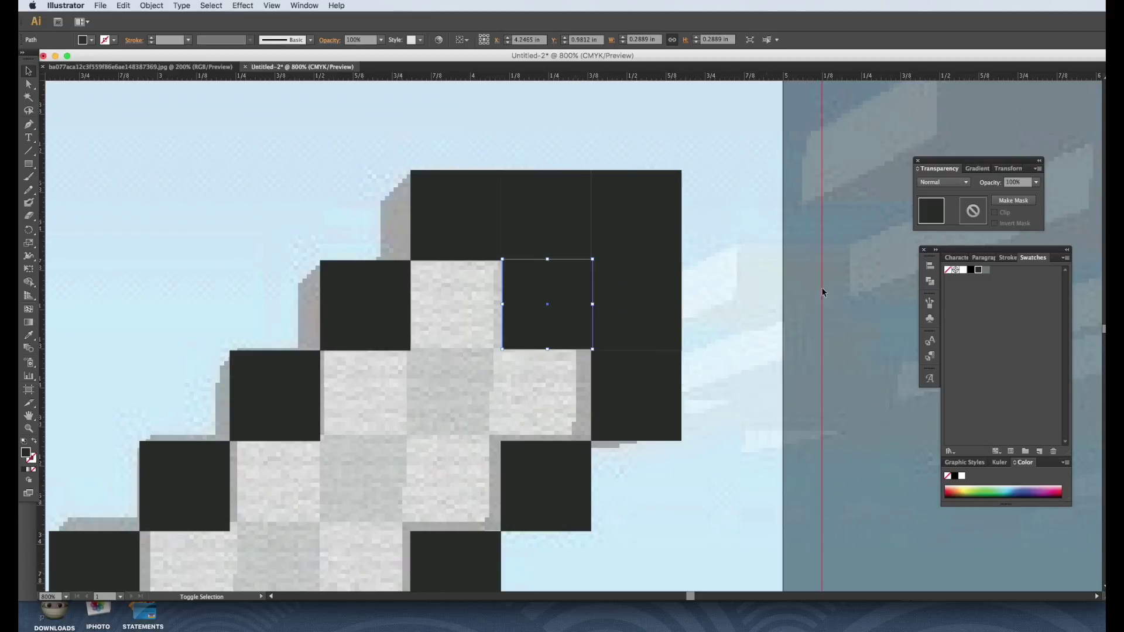
left_click(986, 270)
Step: Duplicate the grey square one more cell down-left along the blade's centre
scroll(735, 367, "down", 5)
scroll(736, 367, "left", 5)
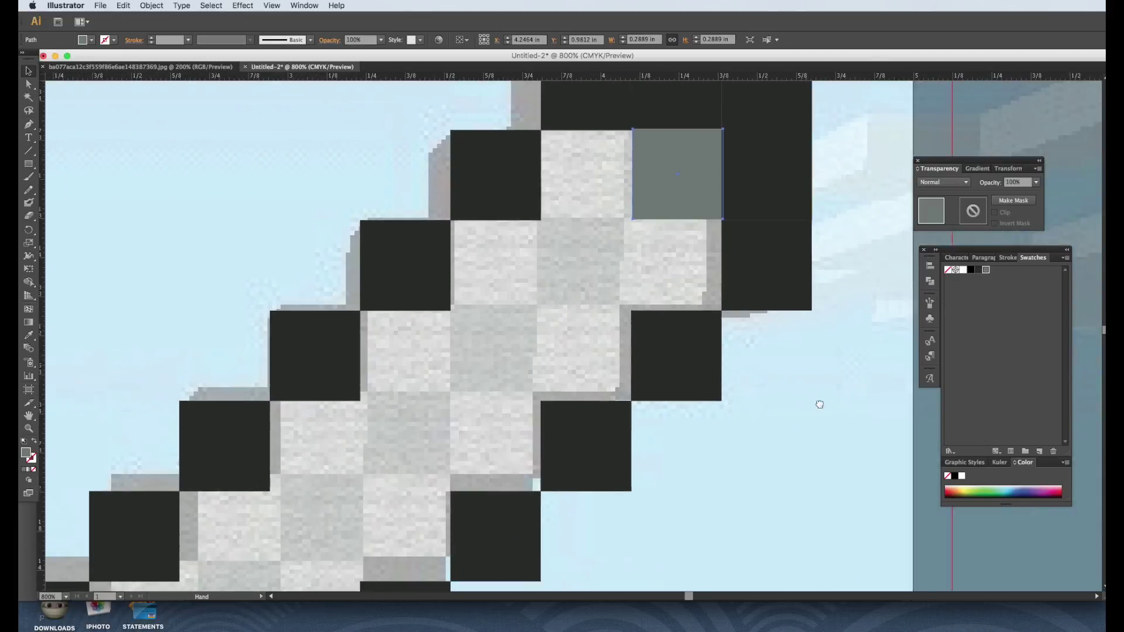
key("a")
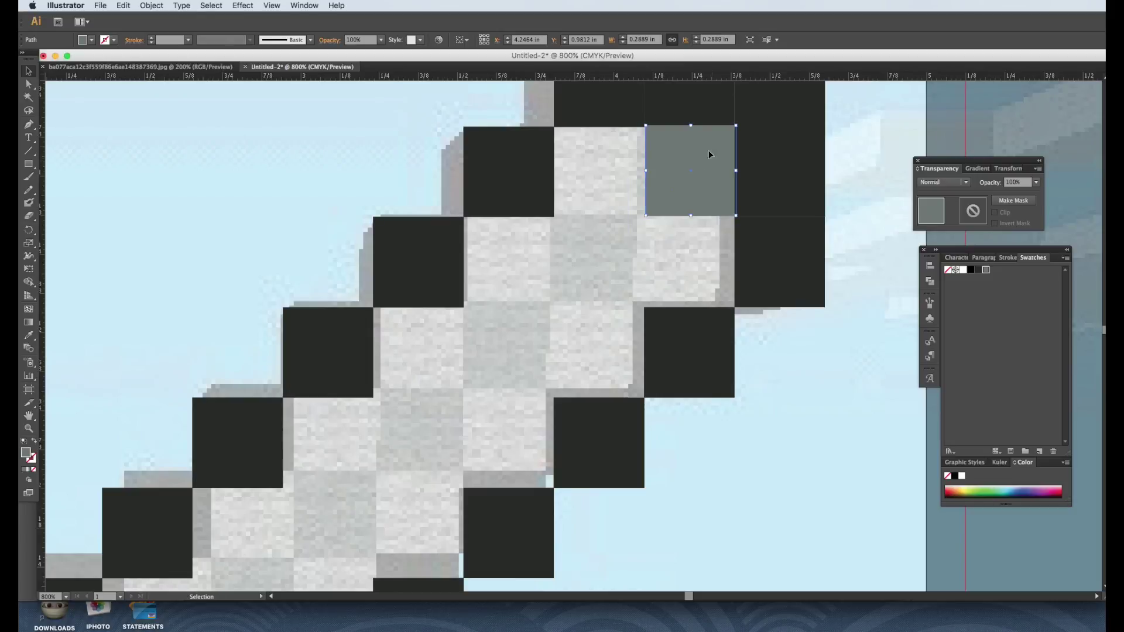
left_click_drag(705, 162, 628, 248)
left_click(682, 186, "shift")
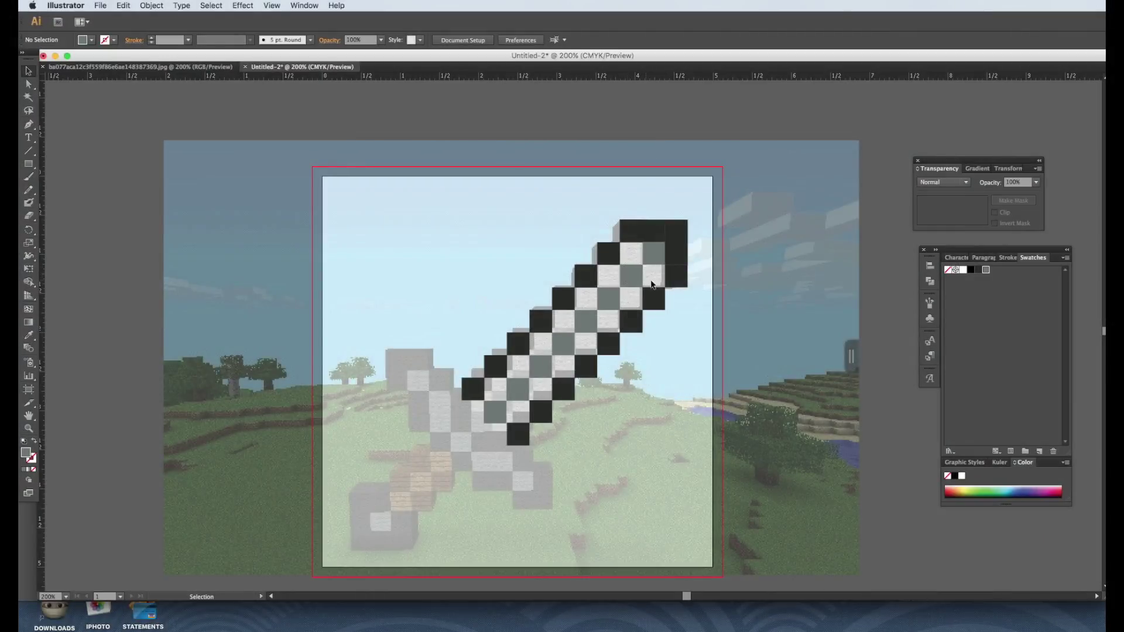
Step: In Photoshop, eyedropper the reference blade's light grey and copy its hex a1a3a0
key("super+Tab")
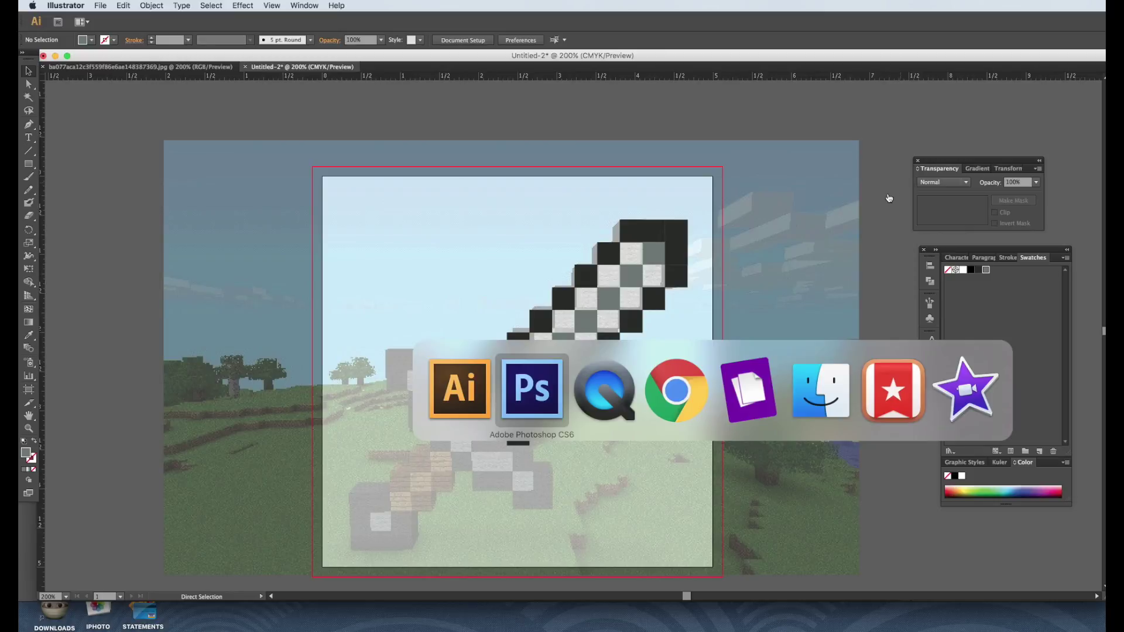
key("super+Tab")
key("super+Tab")
key("super+Tab")
key("super+Tab")
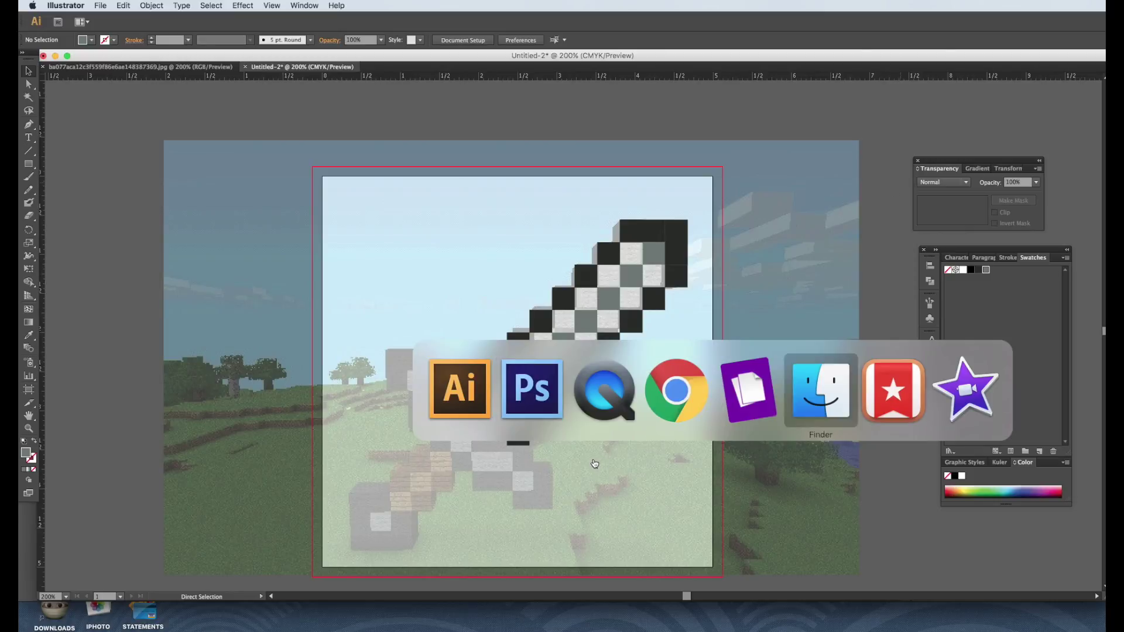
key("super+Tab")
key("super+Tab")
key("super+Tab")
key("super+Tab")
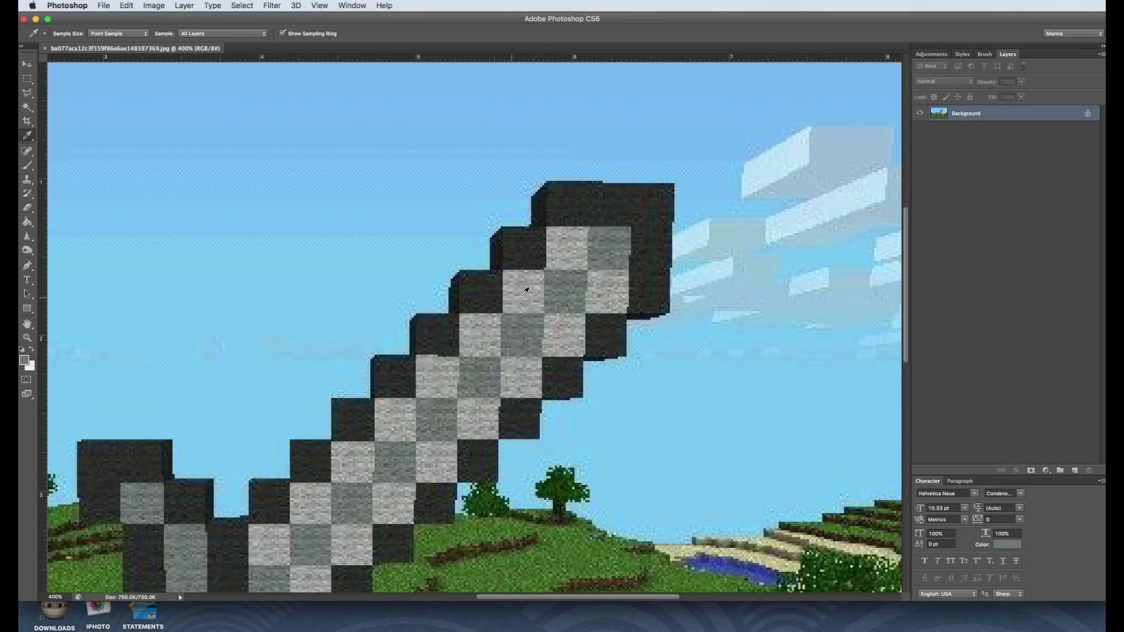
left_click(525, 291)
left_click(24, 362)
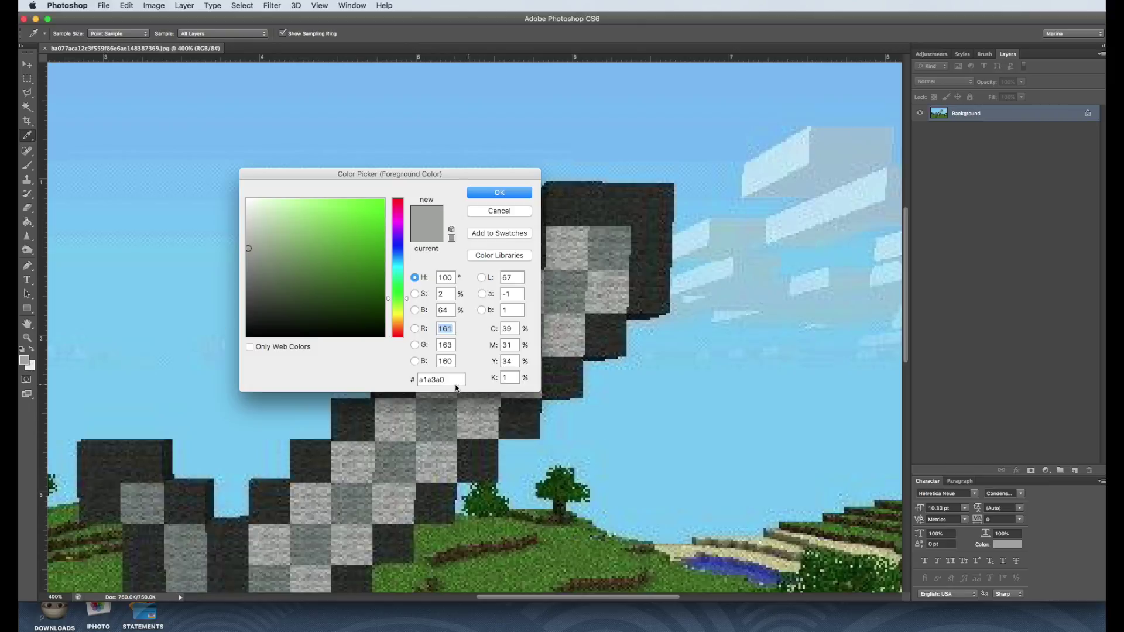
left_click_drag(456, 382, 381, 380)
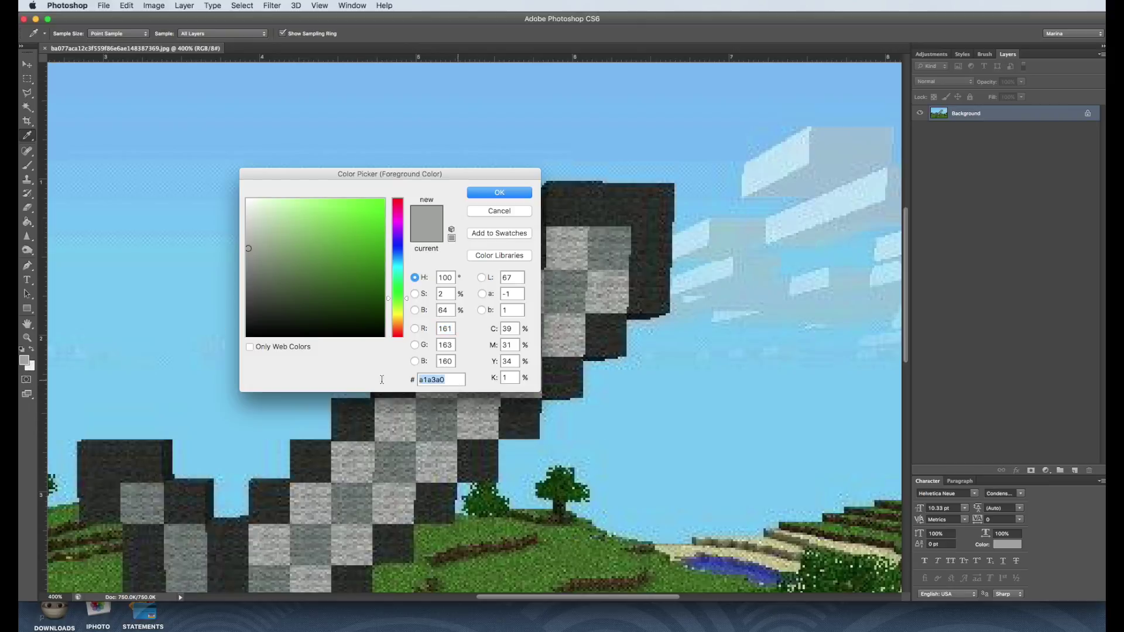
left_click(499, 211)
key("super+Tab")
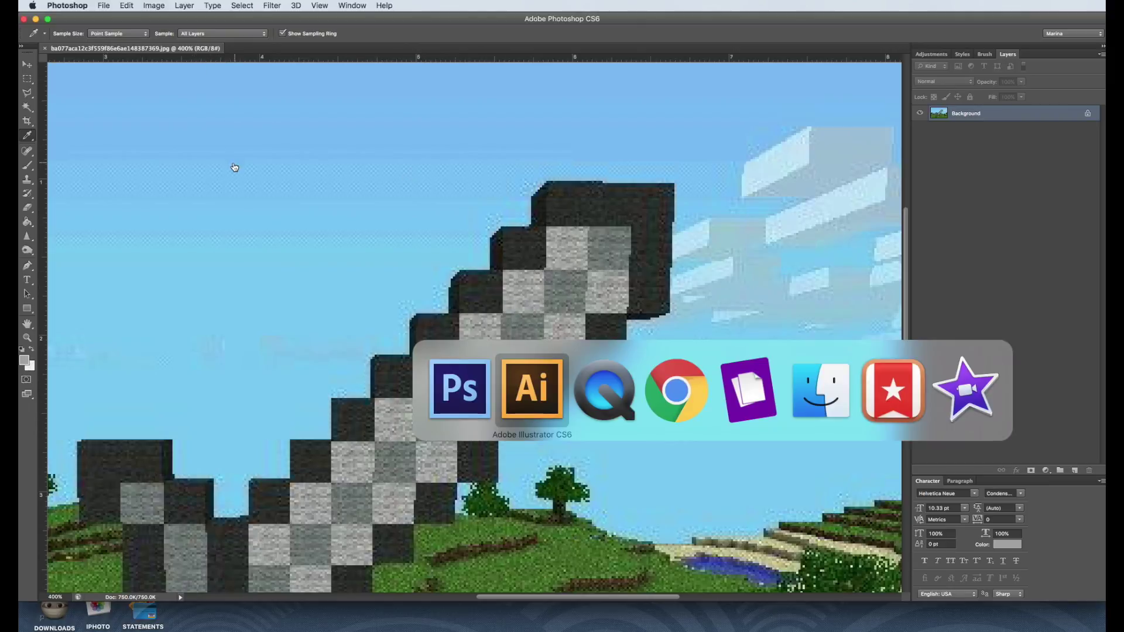
Step: Set the fill to light grey a1a3a0 and save it as a new swatch
double_click(26, 455)
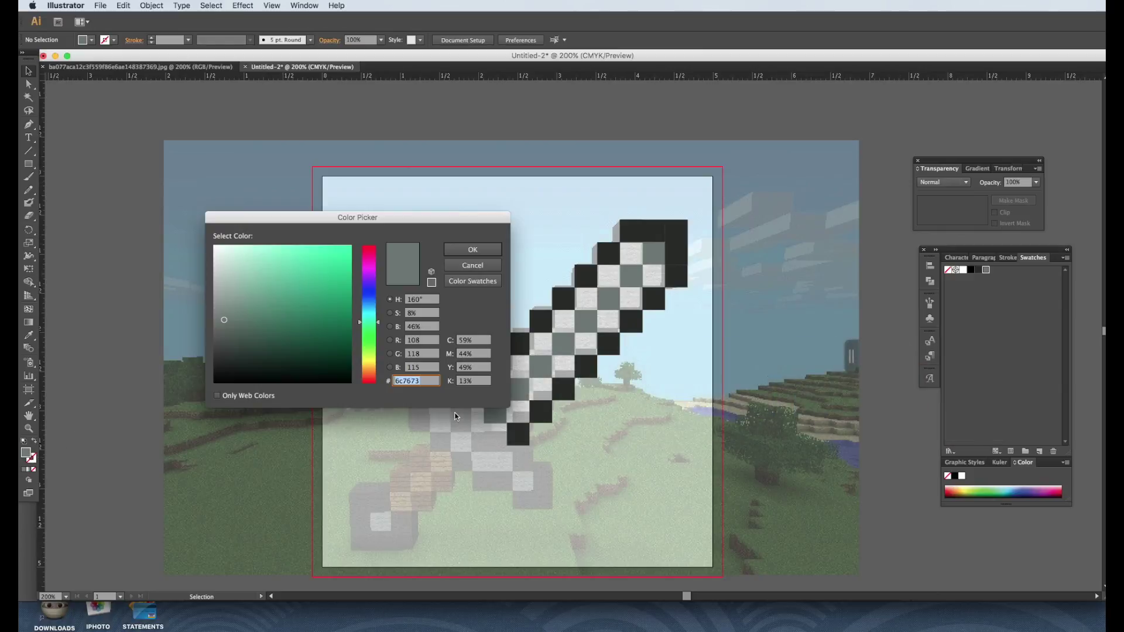
left_click(473, 252)
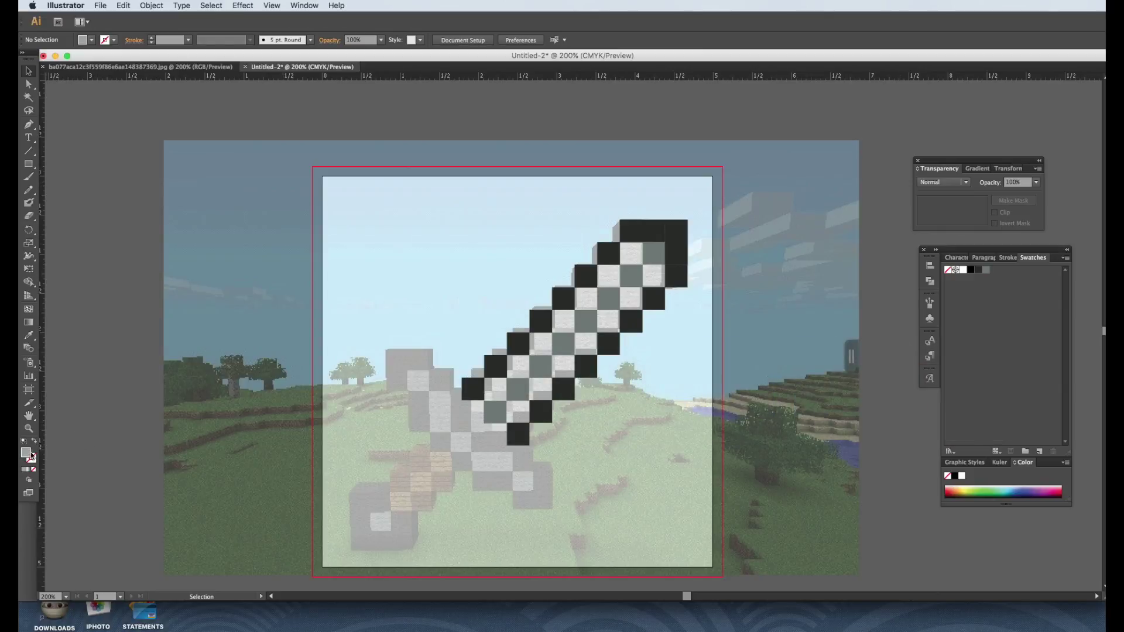
left_click_drag(31, 455, 1004, 277)
Step: At 400% zoom, draw a closed diagonal blade shape with the Pen tool from the sword tip
left_click(29, 428)
left_click(634, 341)
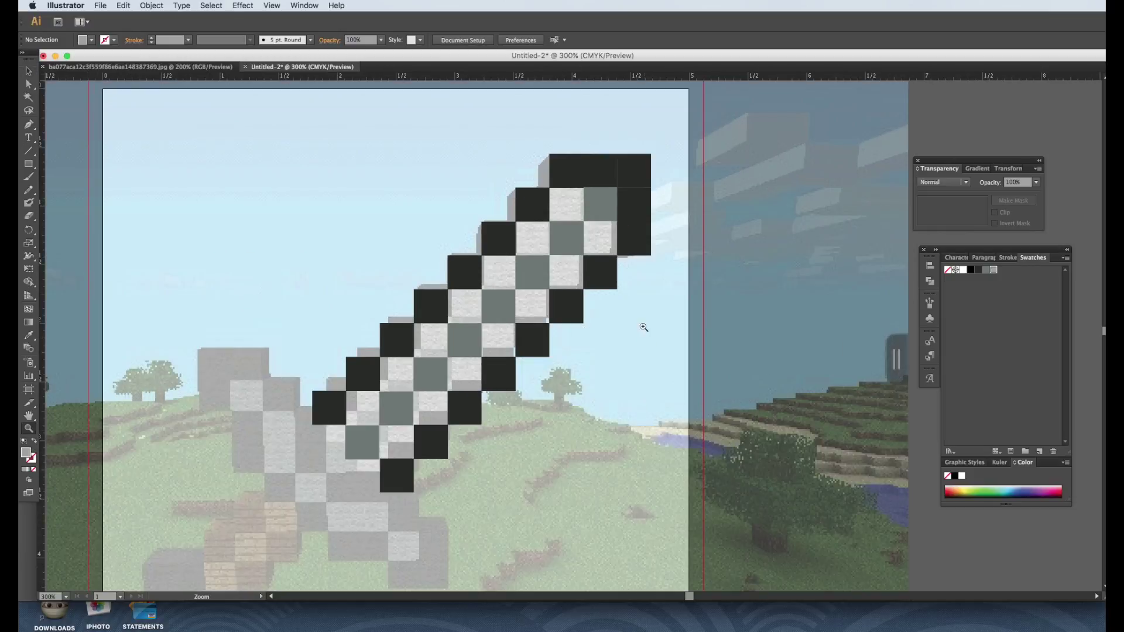
left_click(571, 299)
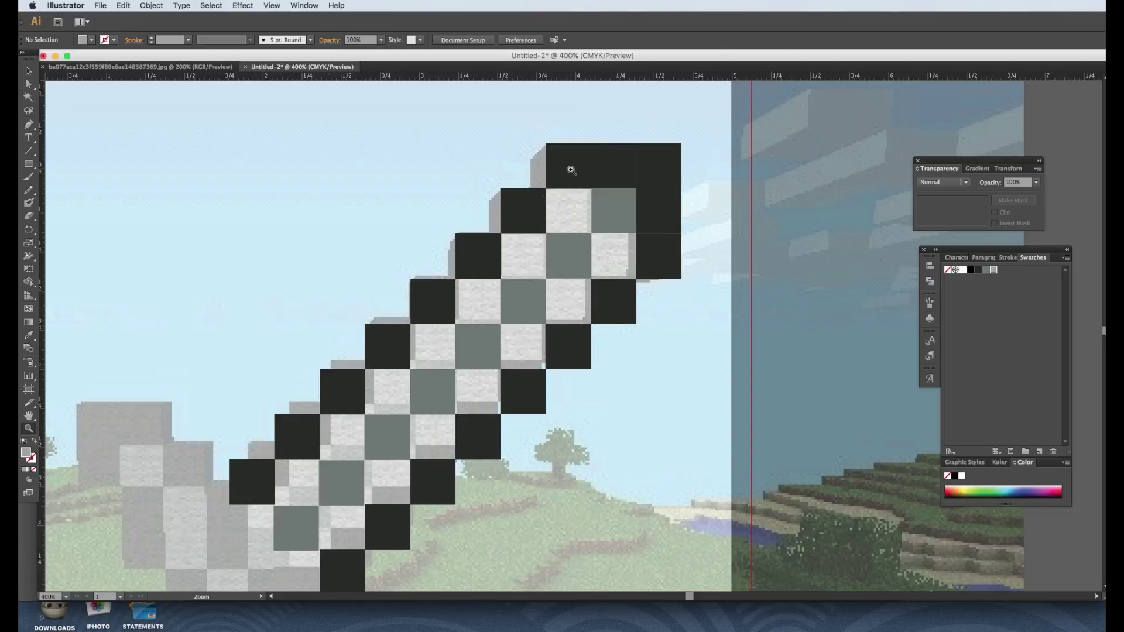
left_click(28, 124)
left_click(564, 170)
left_click(256, 479)
left_click(347, 569)
left_click(679, 239)
left_click(679, 169)
left_click(564, 170)
key("v")
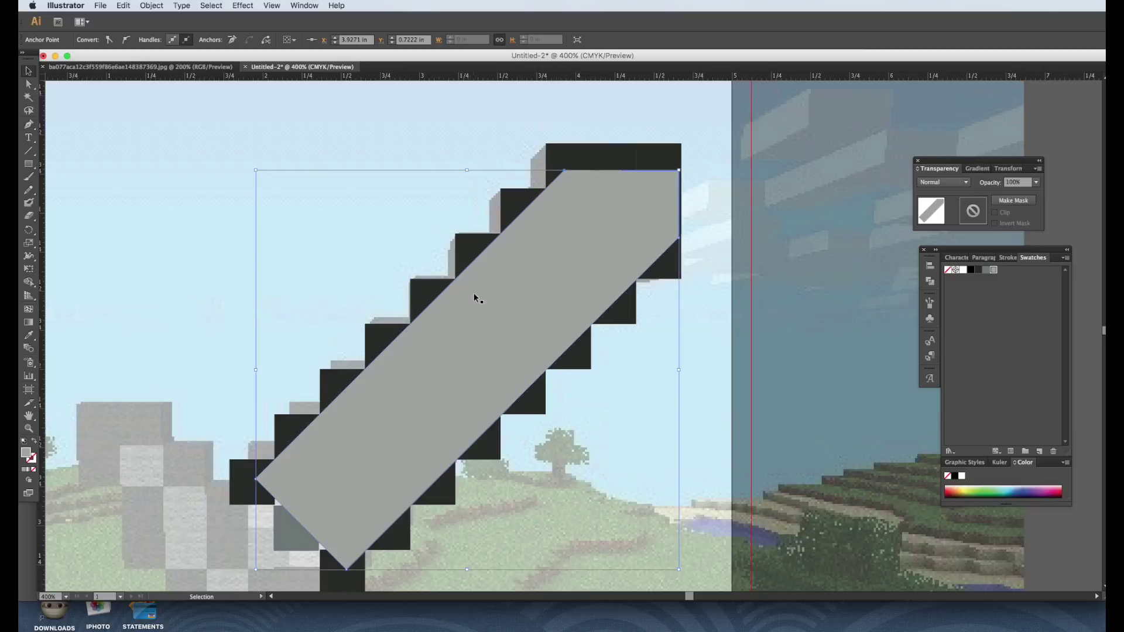
Step: Send the grey blade shape to the back, behind the outline squares
right_click(572, 228)
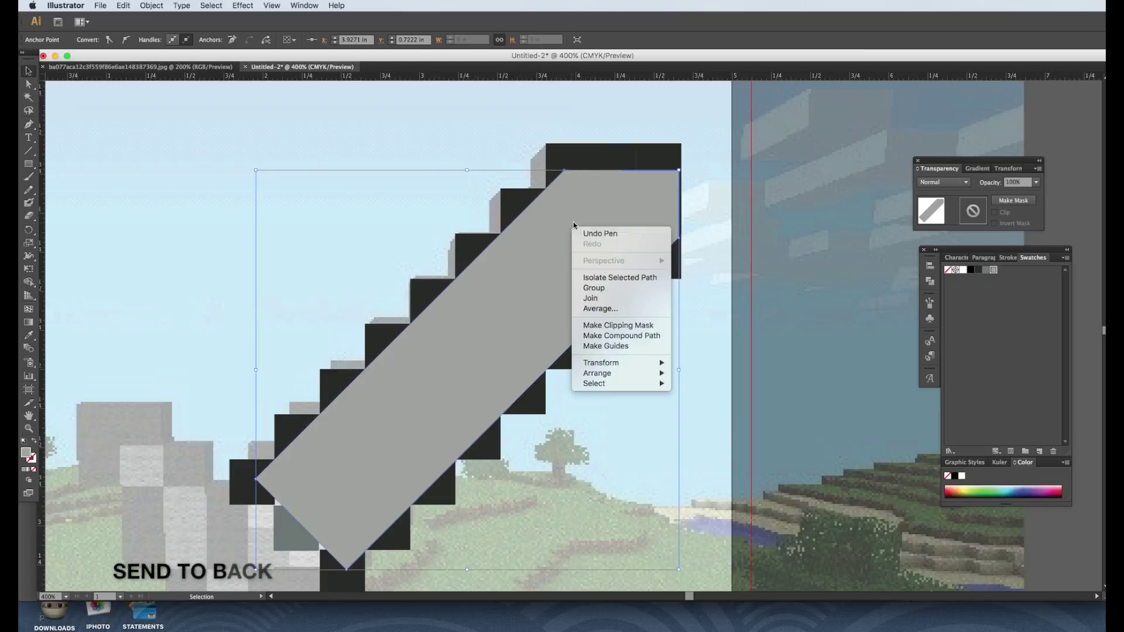
mouse_move(613, 378)
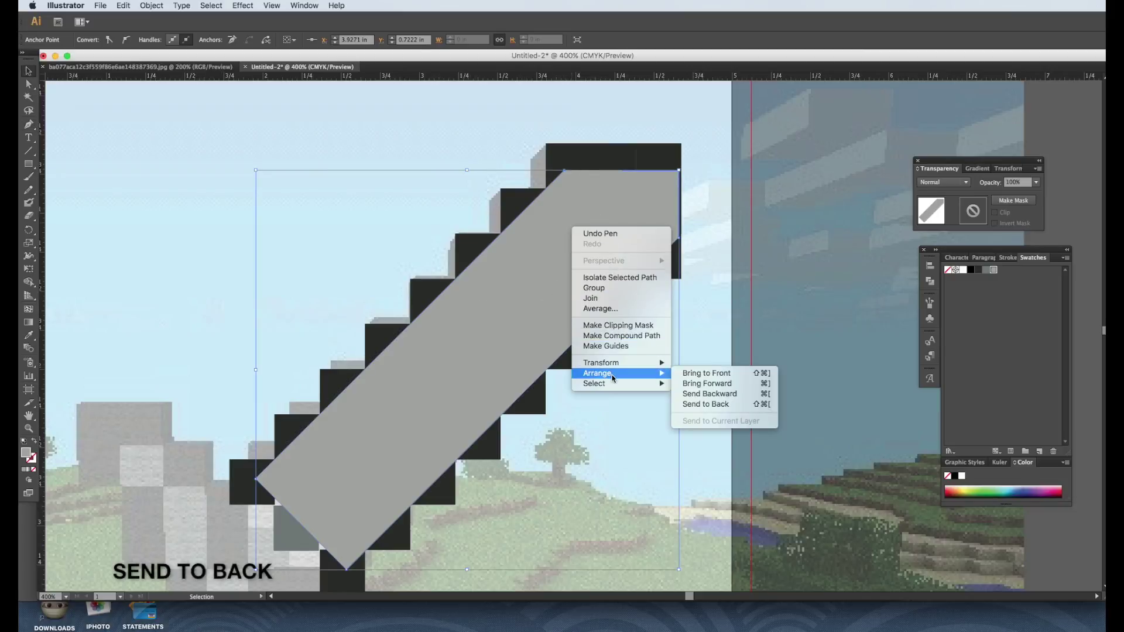
left_click(708, 404)
left_click(658, 363)
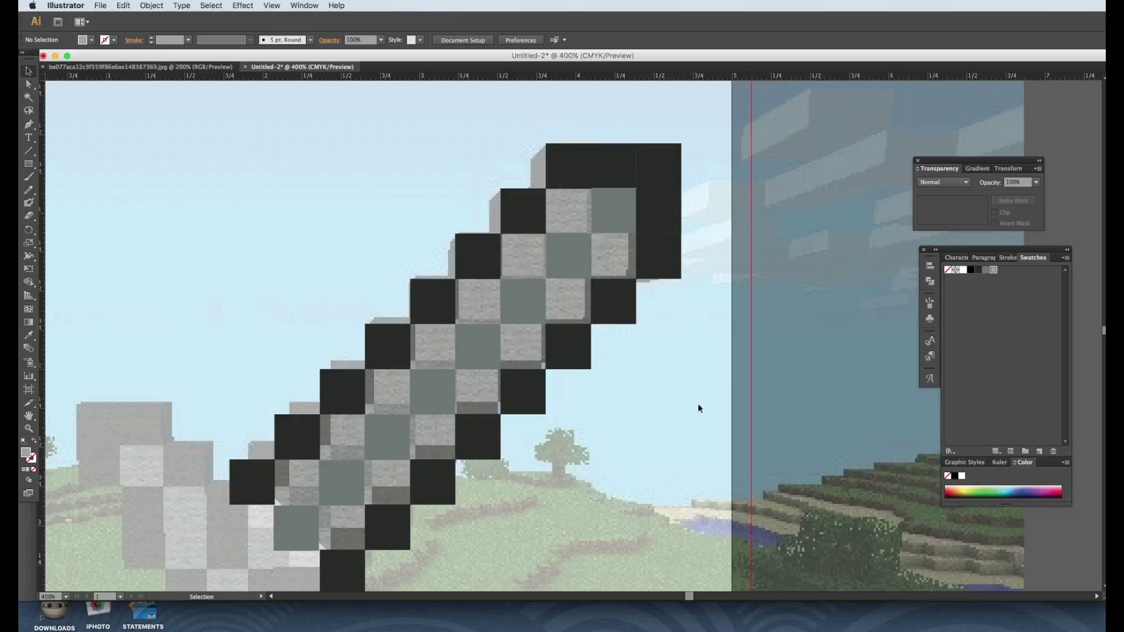
Step: Unlock all and send the reference photo to the back, undoing an accidental nudge
left_click(153, 8)
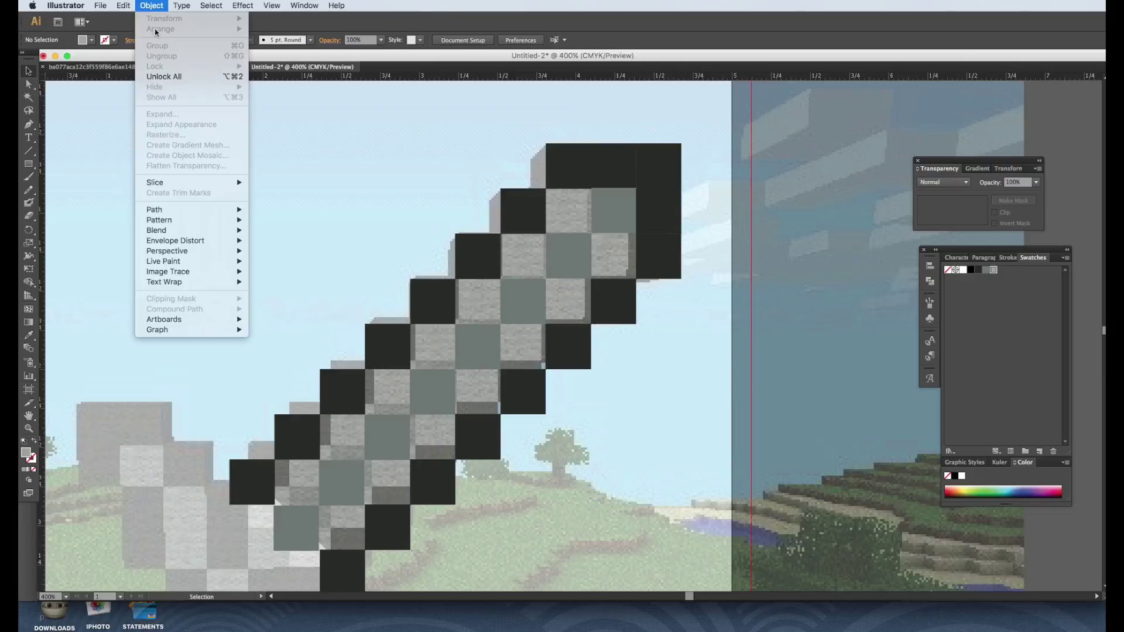
left_click(161, 77)
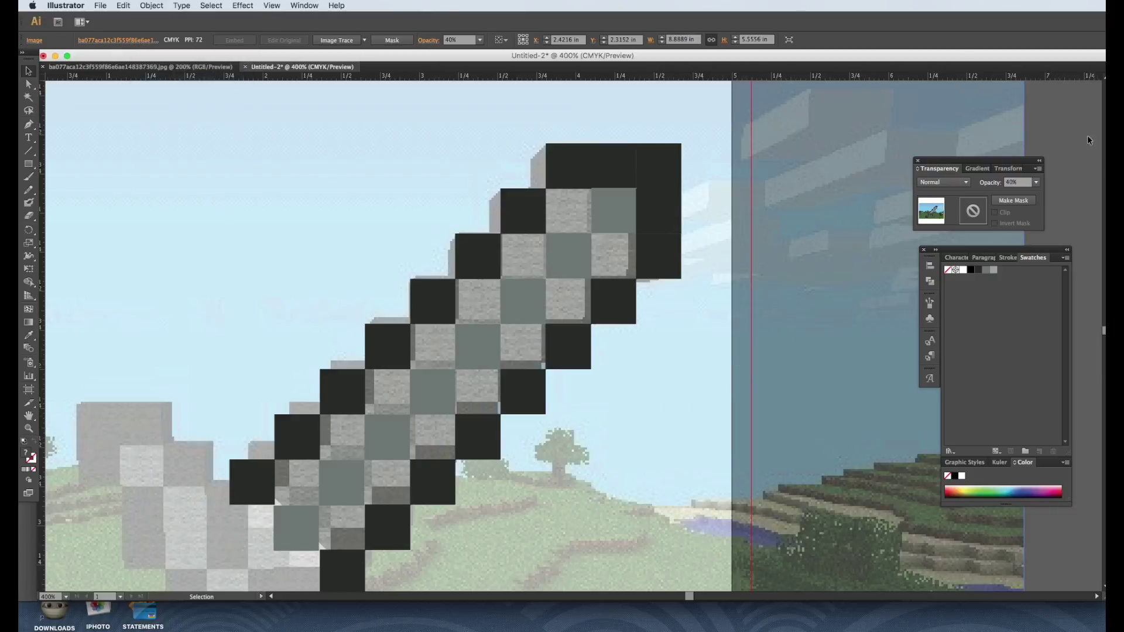
right_click(770, 179)
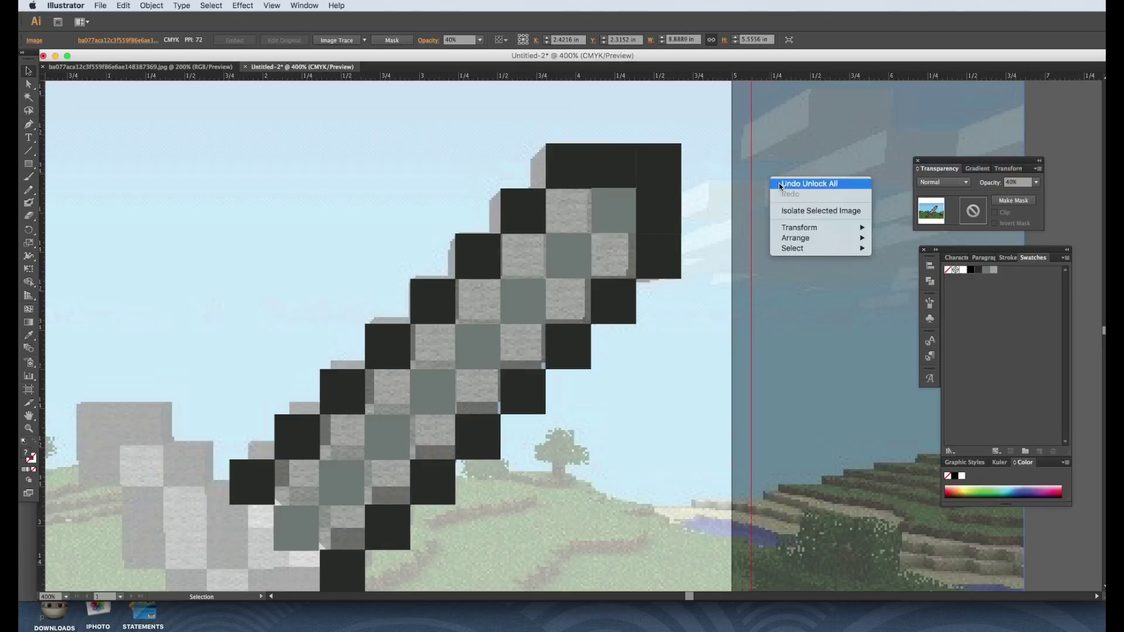
left_click(911, 271)
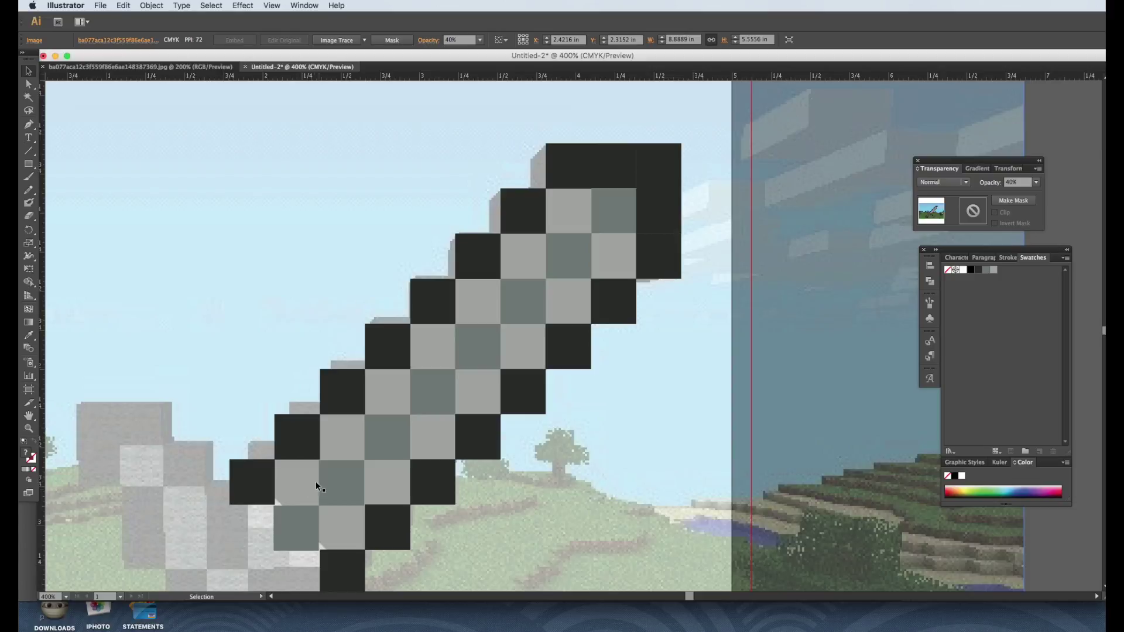
left_click_drag(821, 341, 822, 339)
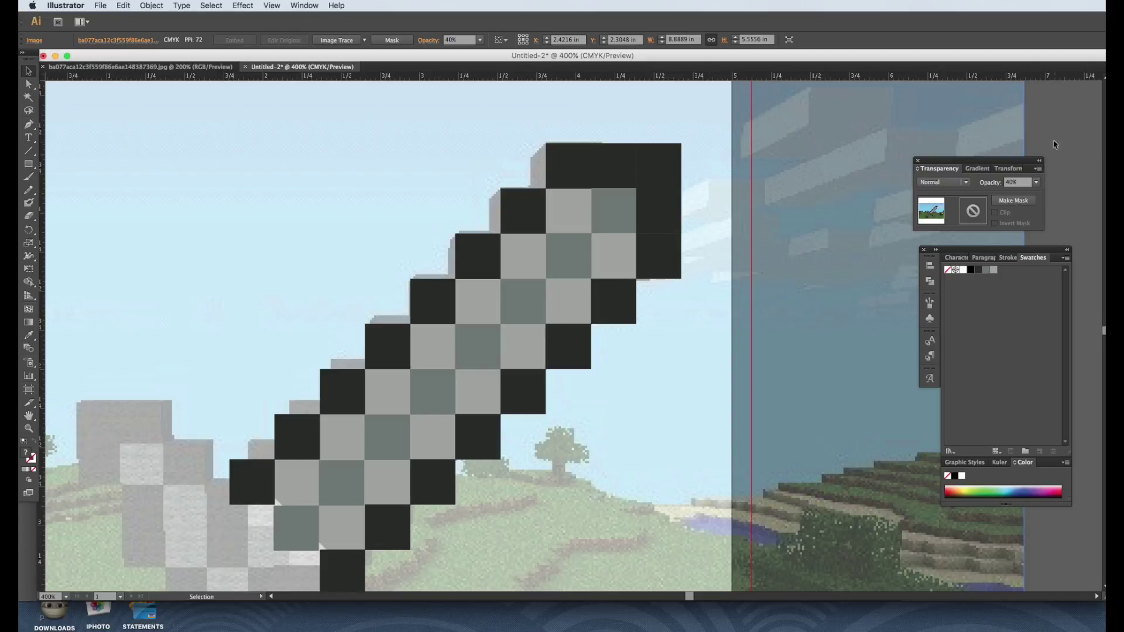
key("super+z")
Step: Lock the reference photo again with Lock > Selection, then select the grey blade
left_click(153, 5)
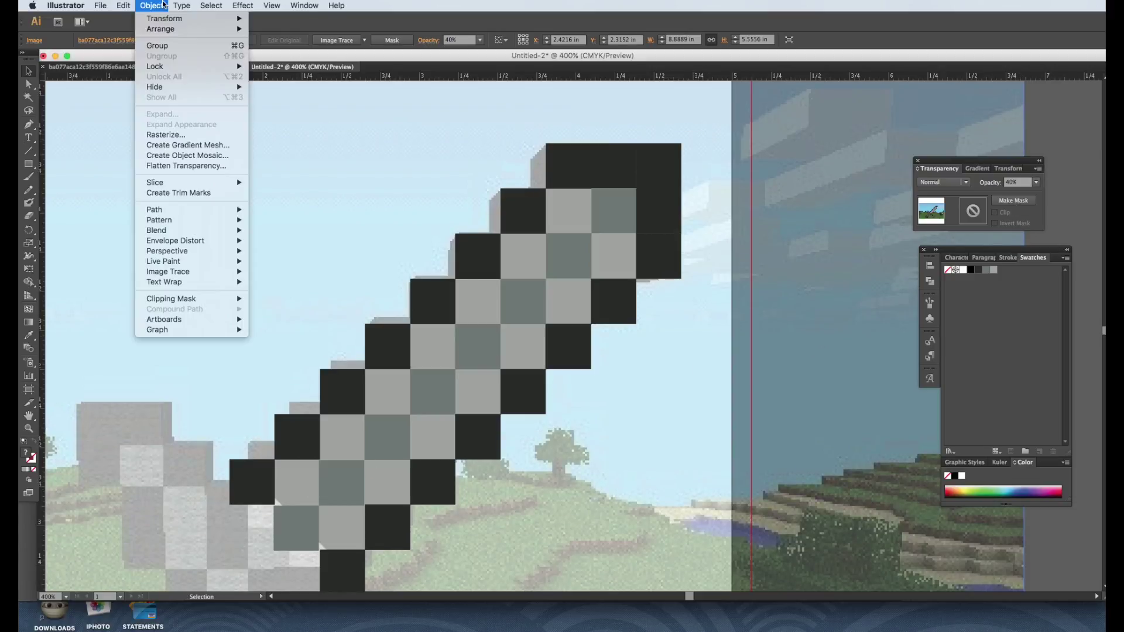
mouse_move(170, 68)
left_click(272, 67)
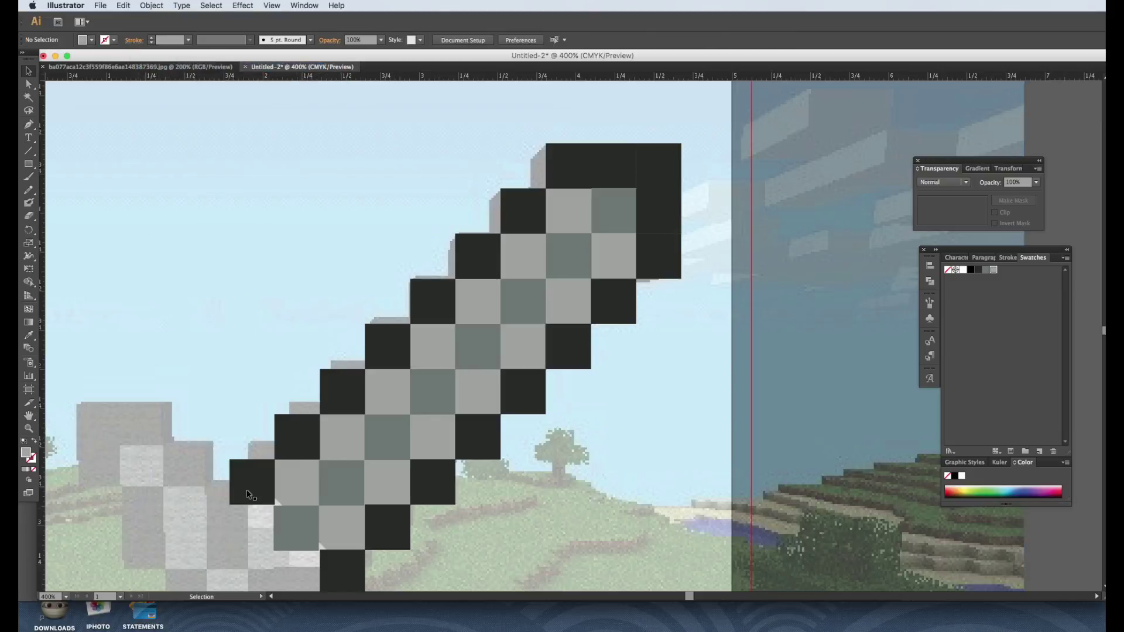
left_click(297, 482)
Step: Zoom into the blade's lower end and drag its bottom and left anchor points into the outline squares
key("super+space")
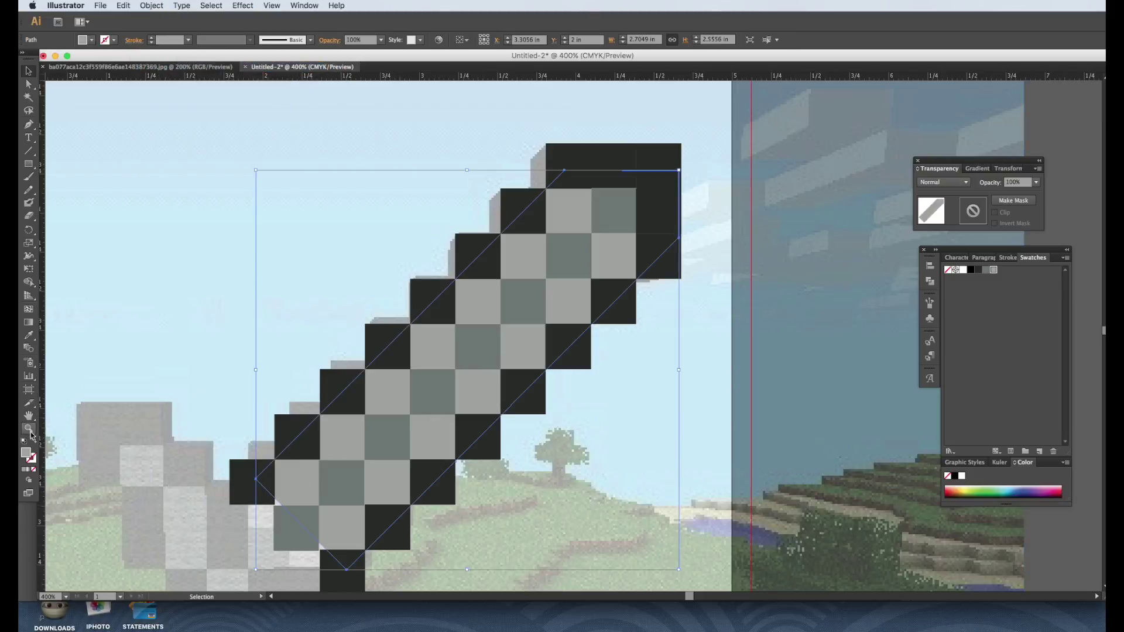
left_click(273, 505)
left_click_drag(580, 352, 505, 404)
left_click(504, 383)
key("a")
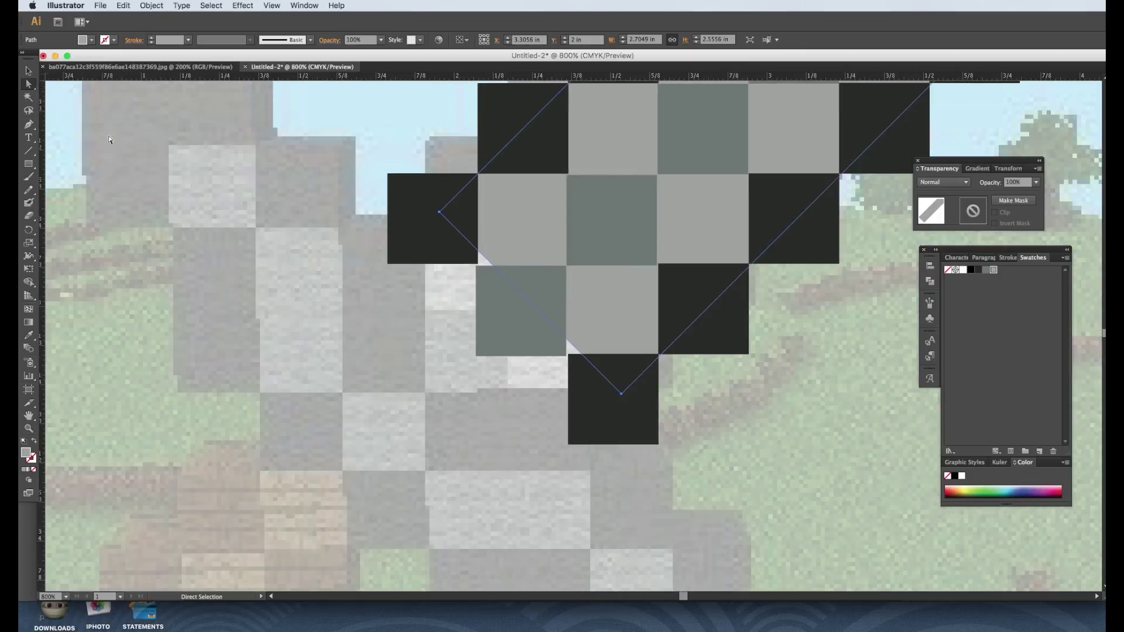
left_click(30, 87)
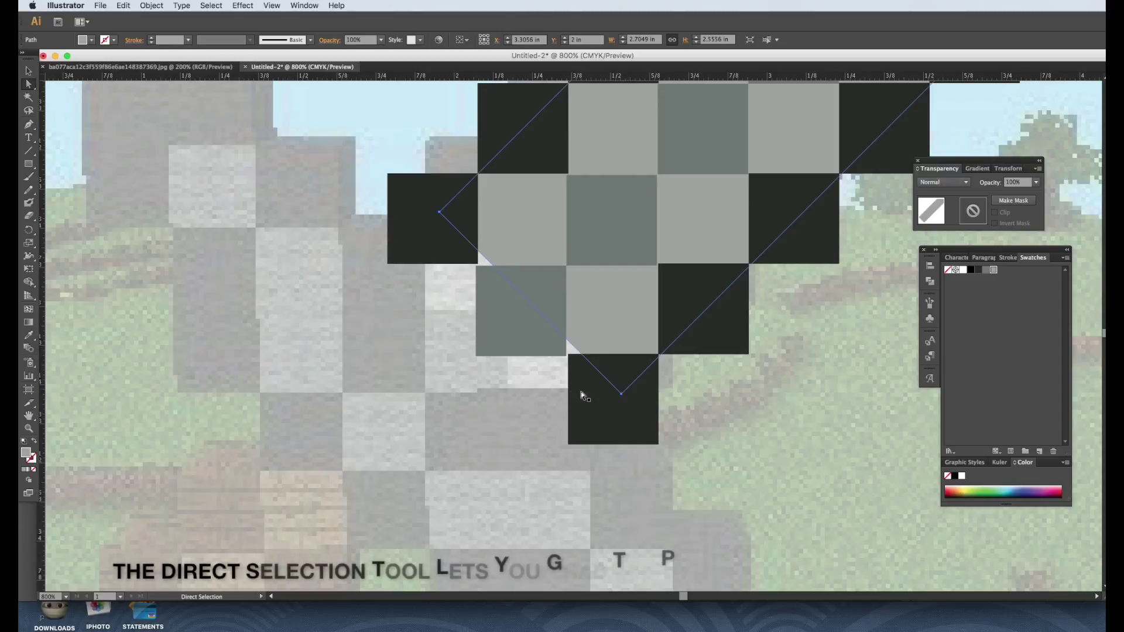
left_click(622, 394)
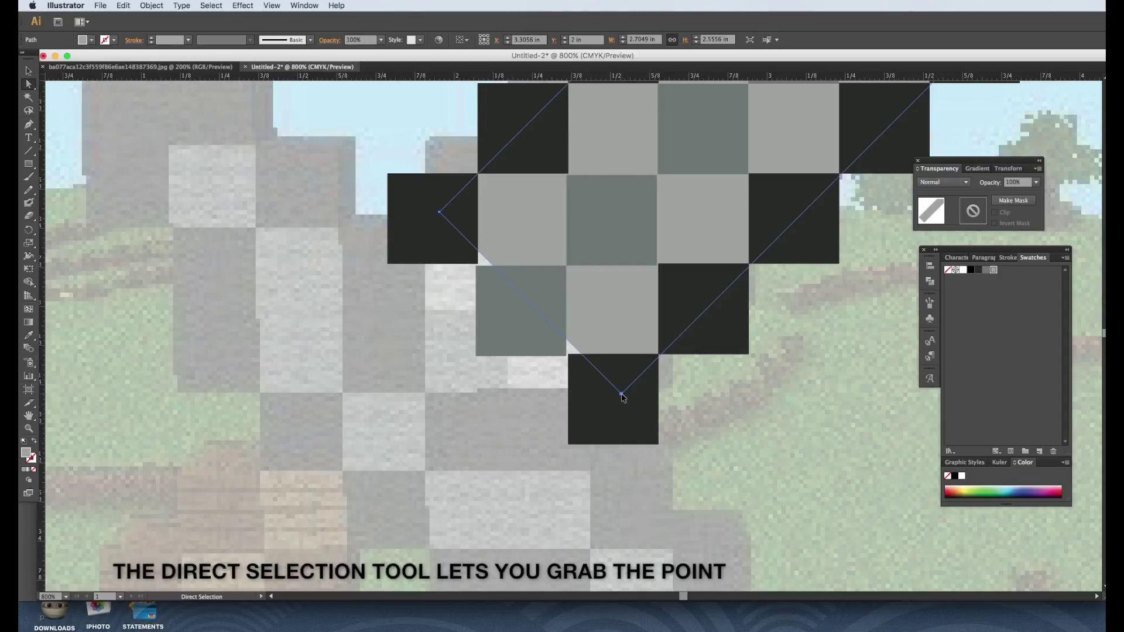
left_click_drag(622, 396, 612, 401)
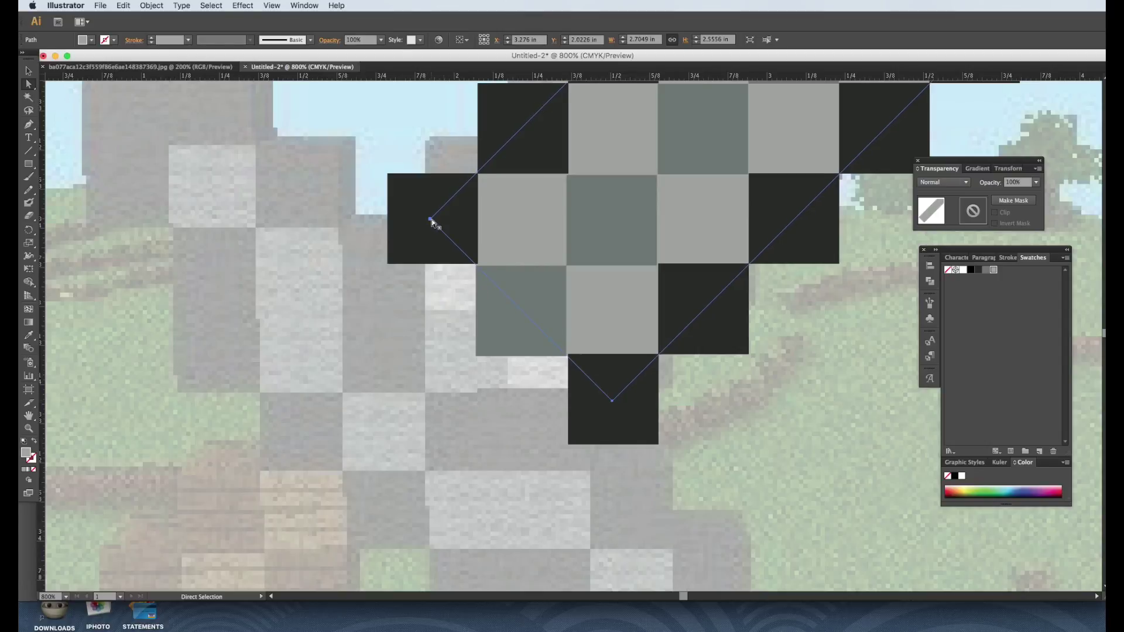
left_click_drag(431, 220, 431, 223)
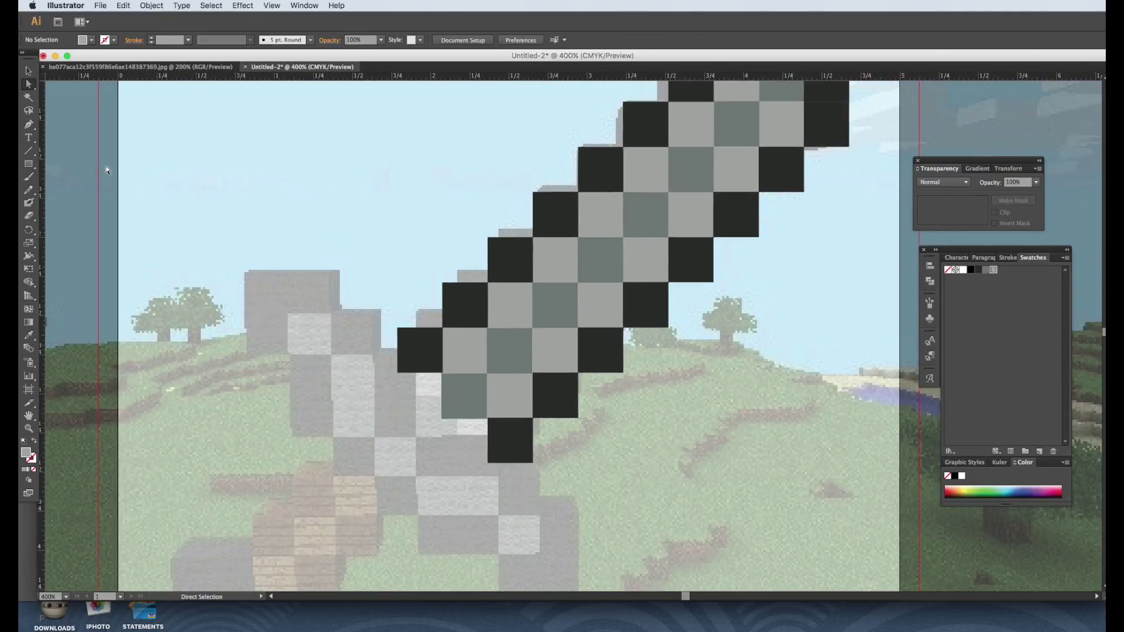
left_click(28, 71)
left_click_drag(479, 59, 720, 102)
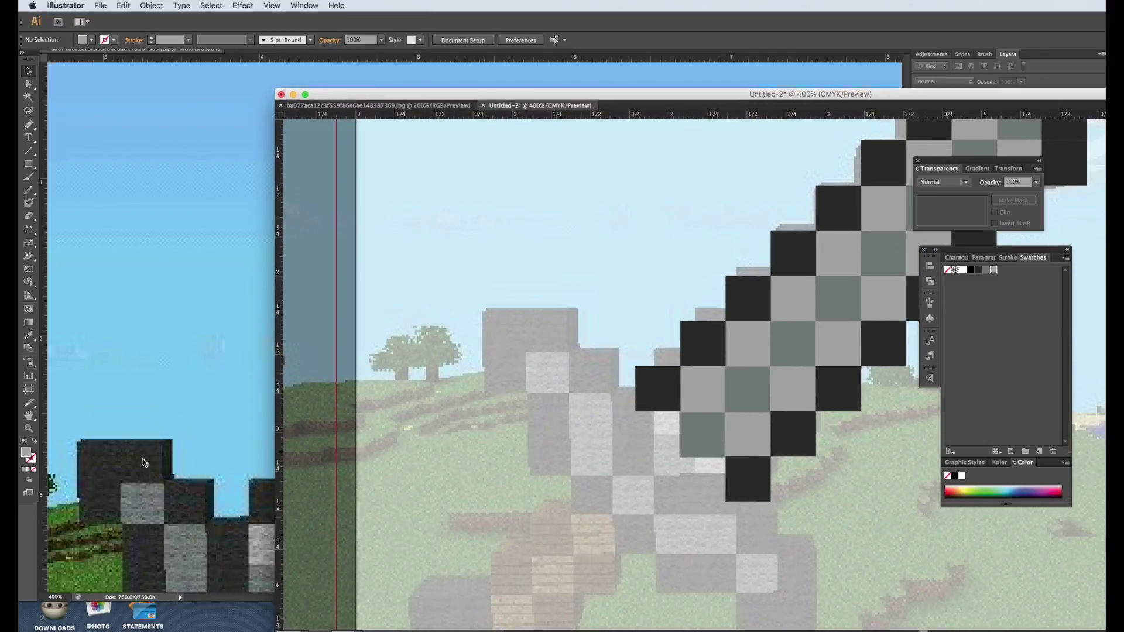
double_click(613, 96)
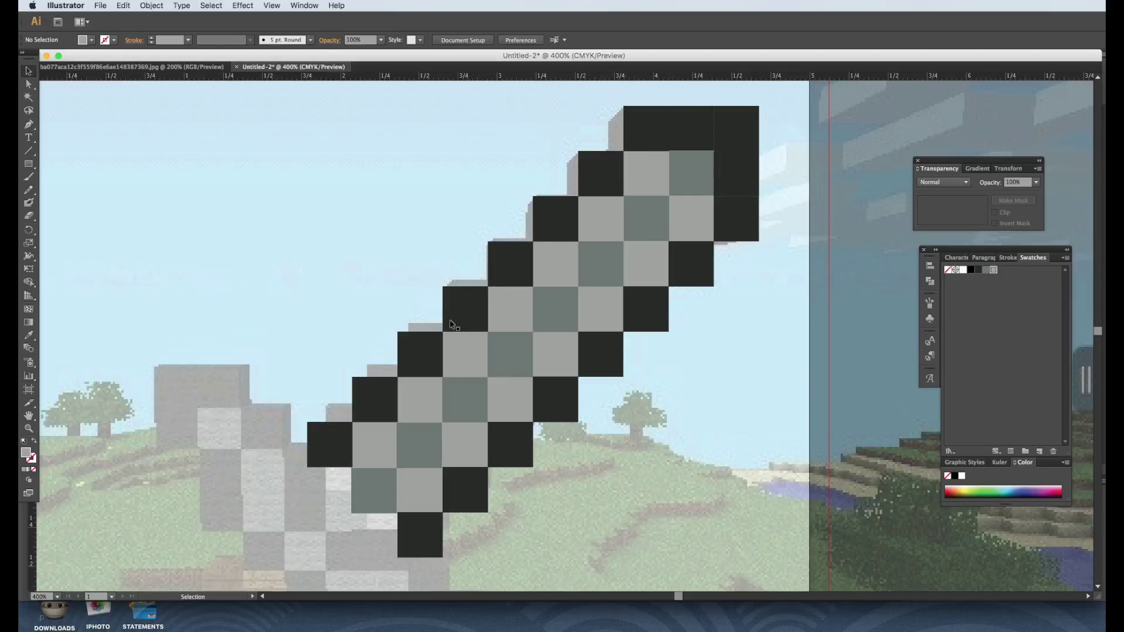
scroll(302, 478, "down", 5)
scroll(301, 477, "left", 1)
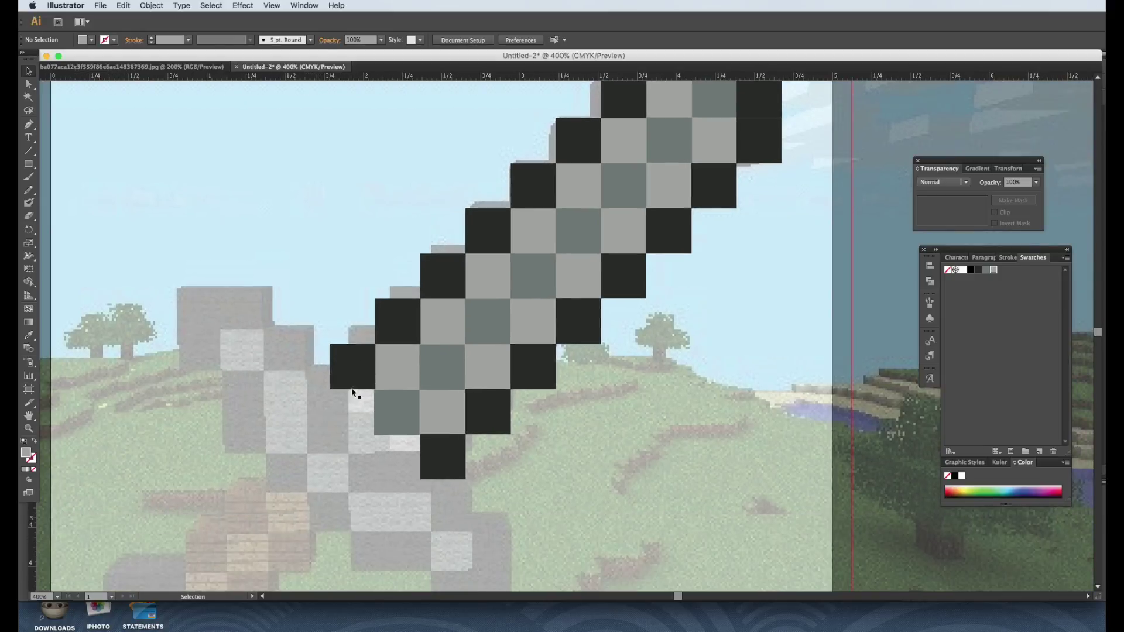
left_click(359, 371)
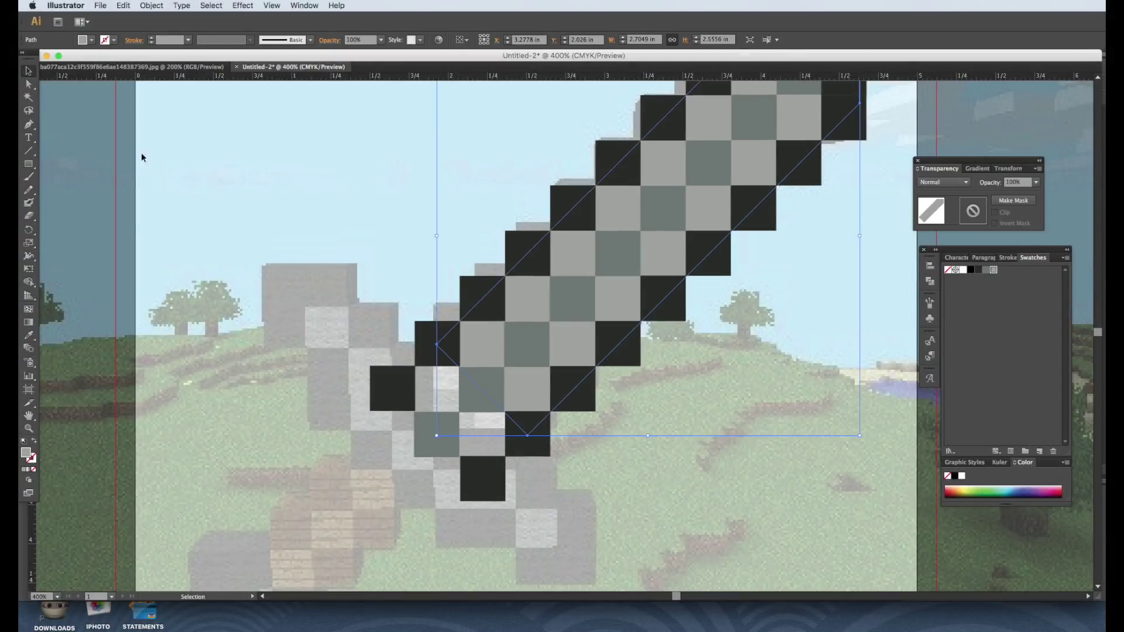
left_click(28, 83)
left_click(527, 436)
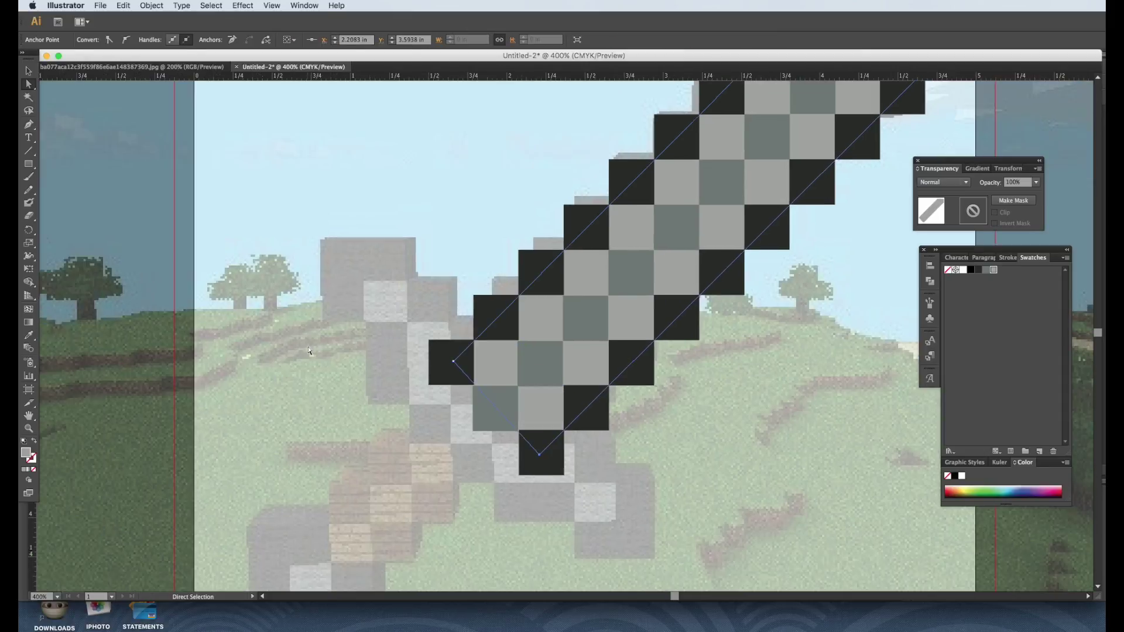
Step: Zoom in and slide a copied dark square left beside the blade's lower-left end
left_click(29, 73)
left_click(448, 359)
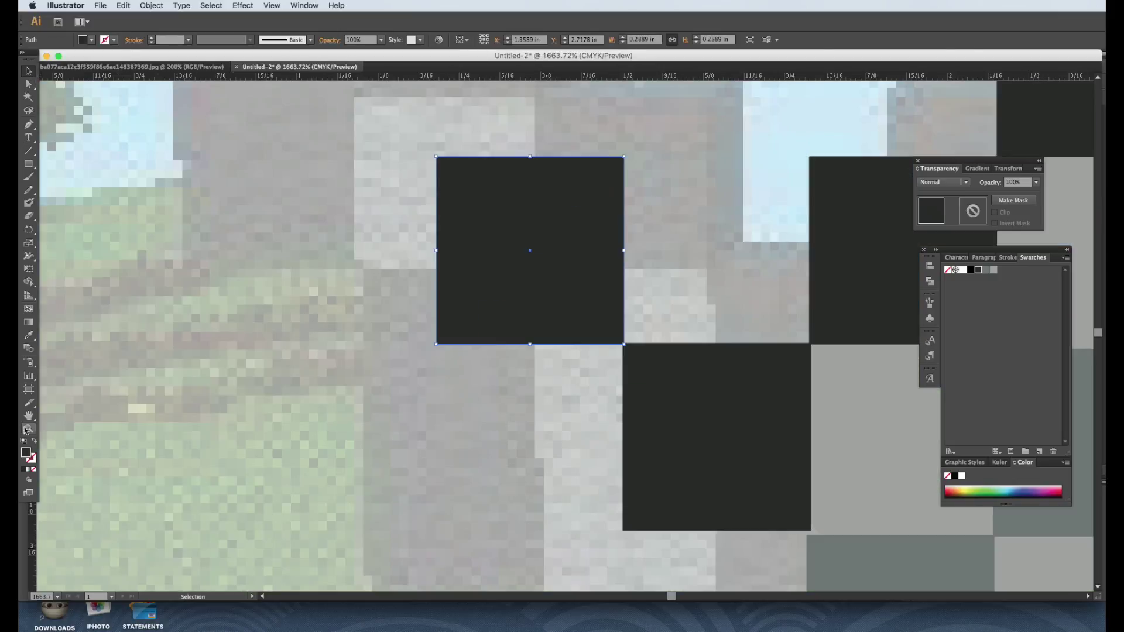
left_click(28, 429)
left_click(670, 369)
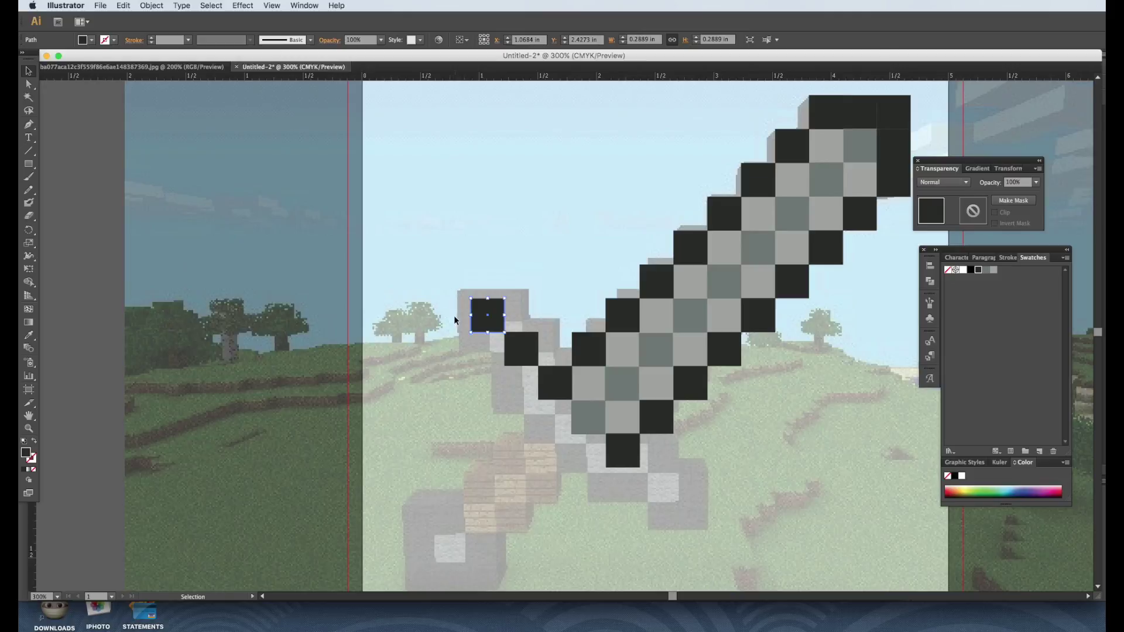
left_click(29, 428)
left_click_drag(413, 281, 601, 433)
left_click(28, 84)
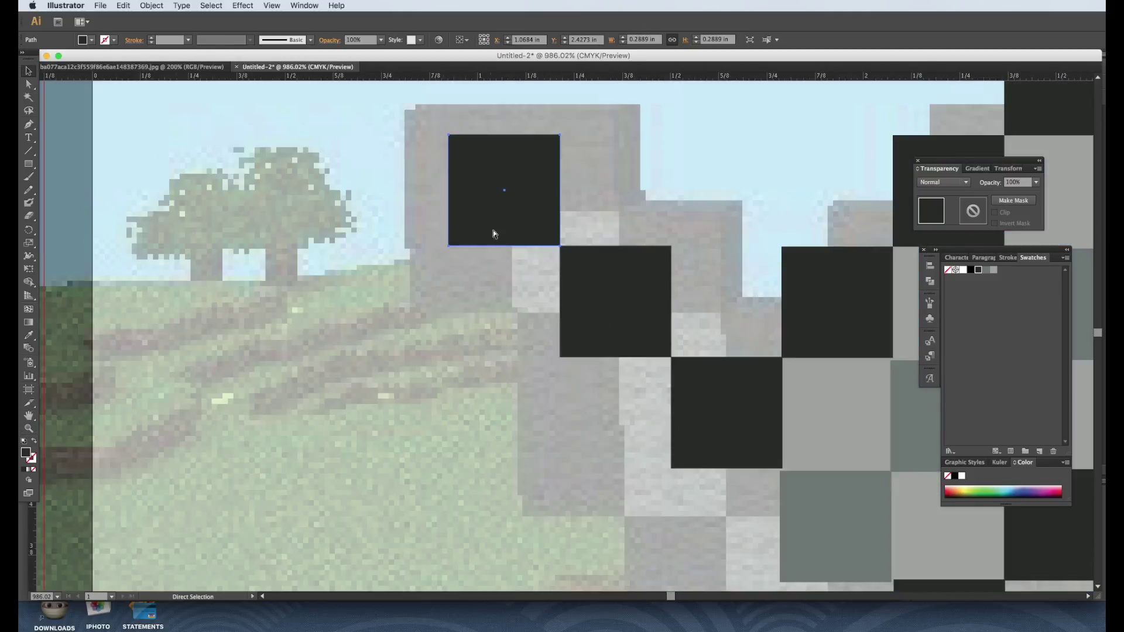
left_click_drag(529, 173, 420, 164)
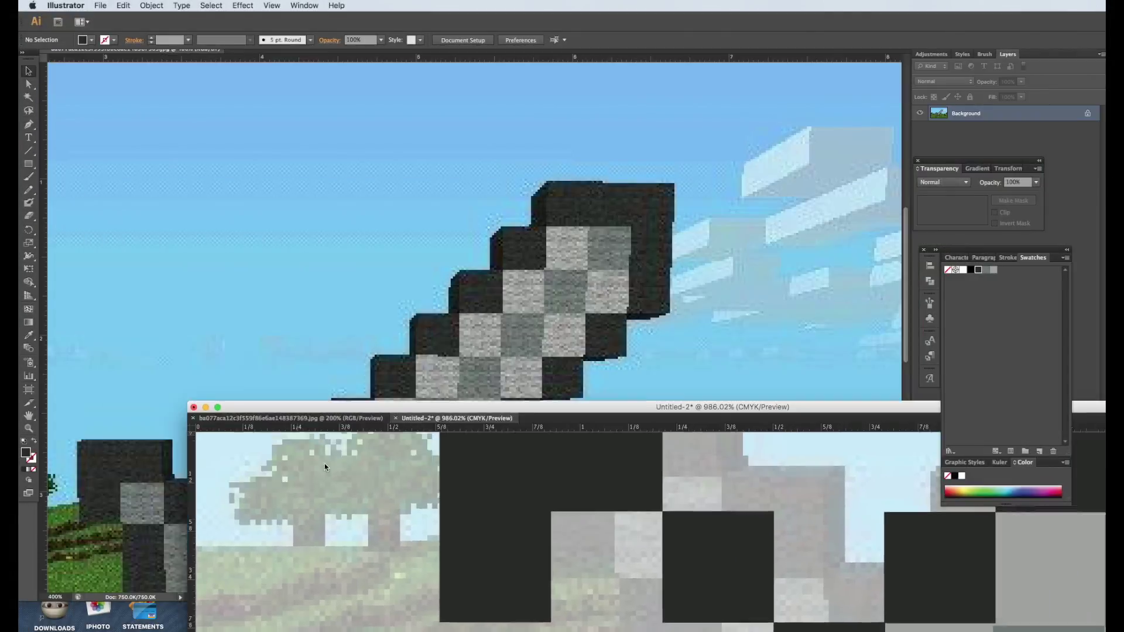
Step: Check the Photoshop reference and drag another dark square copy down-right
left_click(343, 399)
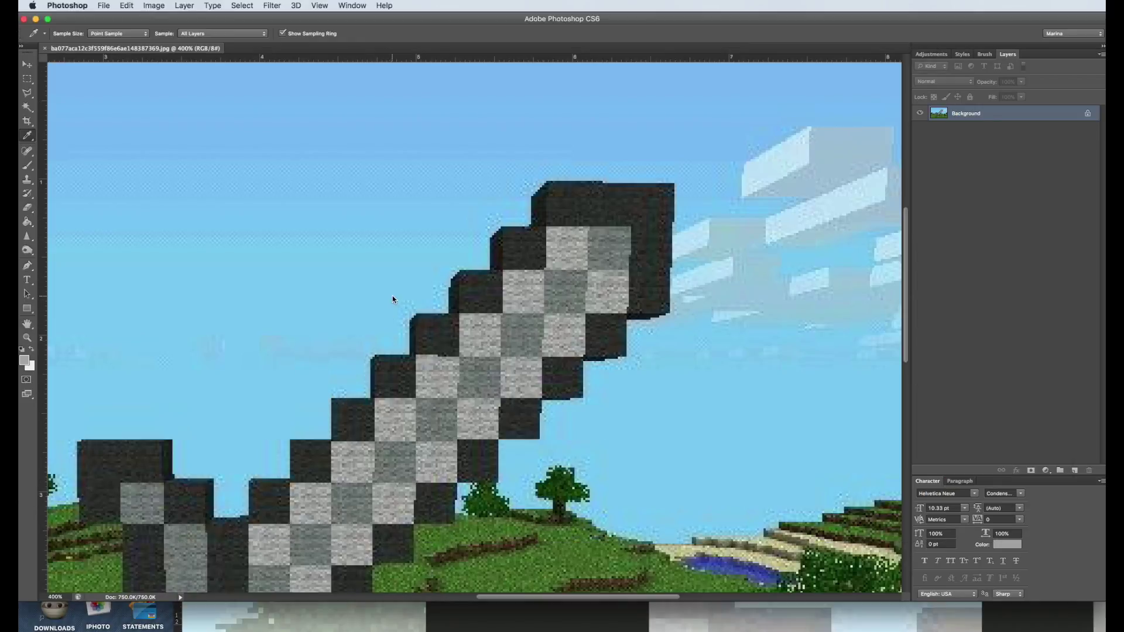
key("super+minus")
key("super+minus")
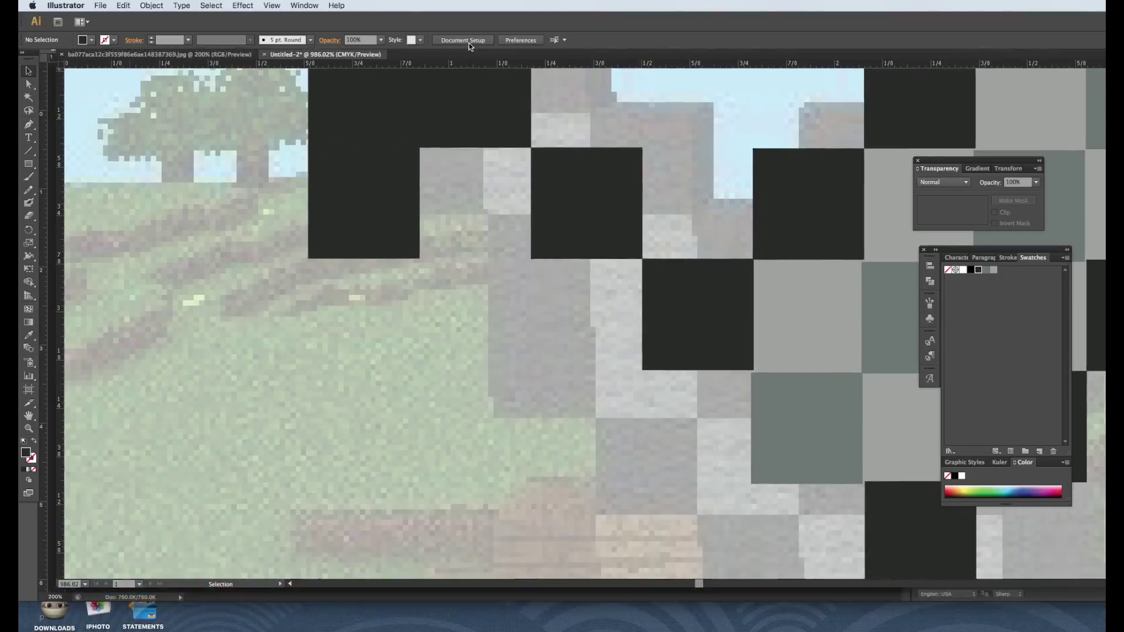
left_click_drag(369, 181, 480, 292)
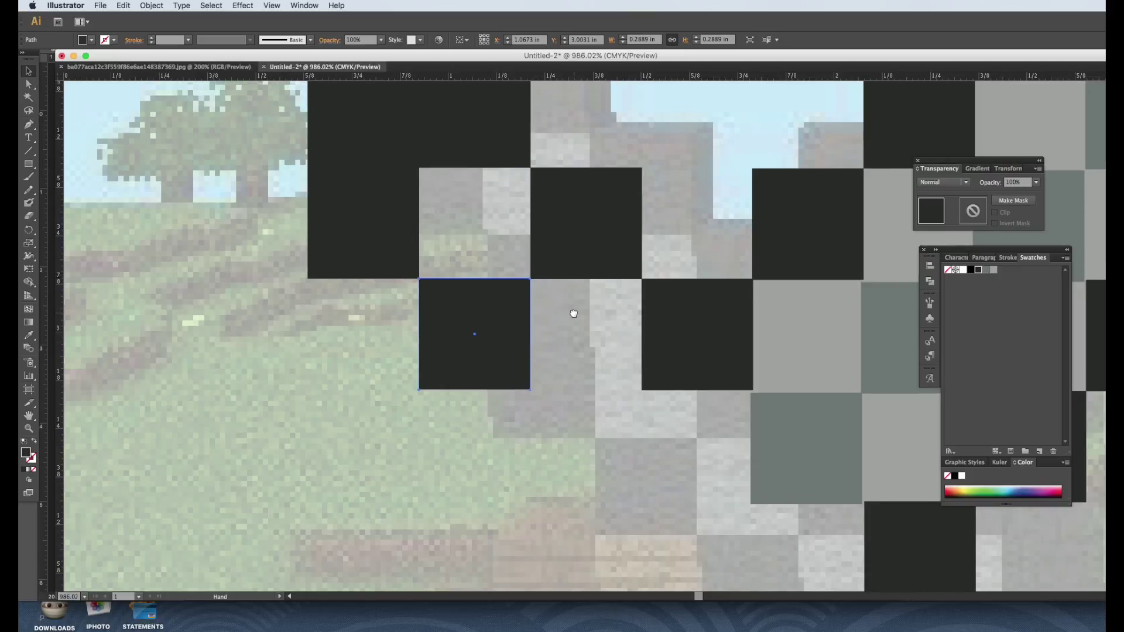
Step: Move a dark square down one pixel, then paste a copy in front one cell diagonally down-right
left_click_drag(485, 57, 442, 58)
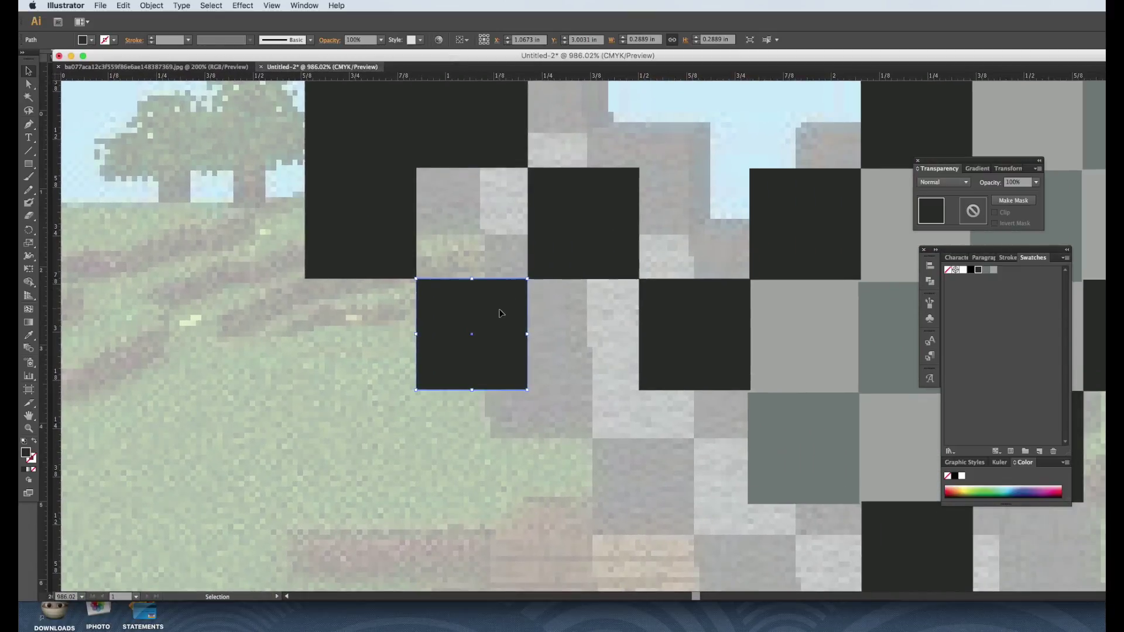
key("a")
left_click_drag(503, 298, 500, 402)
left_click_drag(324, 57, 853, 110)
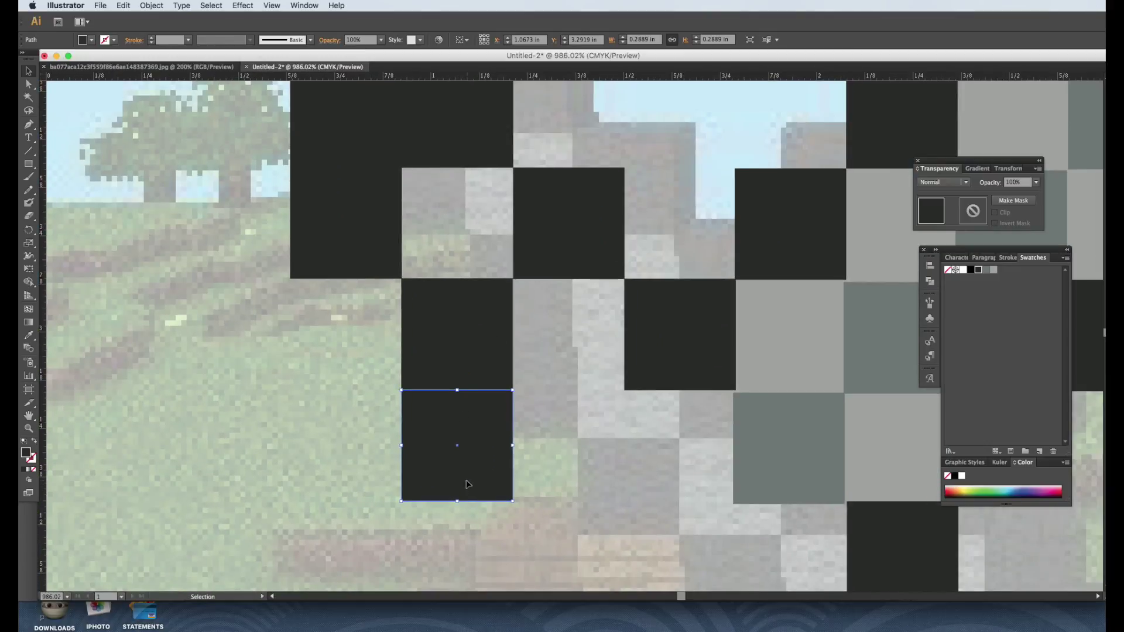
key("super+c")
key("super+f")
left_click_drag(421, 403, 536, 503)
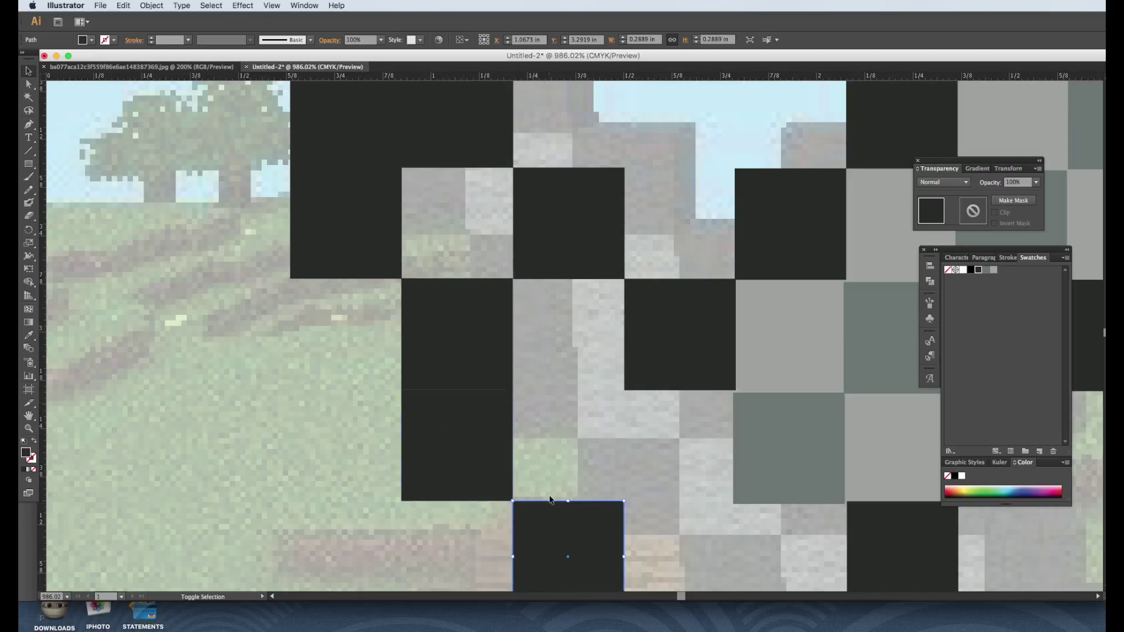
left_click(556, 478)
Step: Duplicate more dark squares along the staircase outline below the crossguard, filling the gaps
left_click_drag(592, 477, 530, 289)
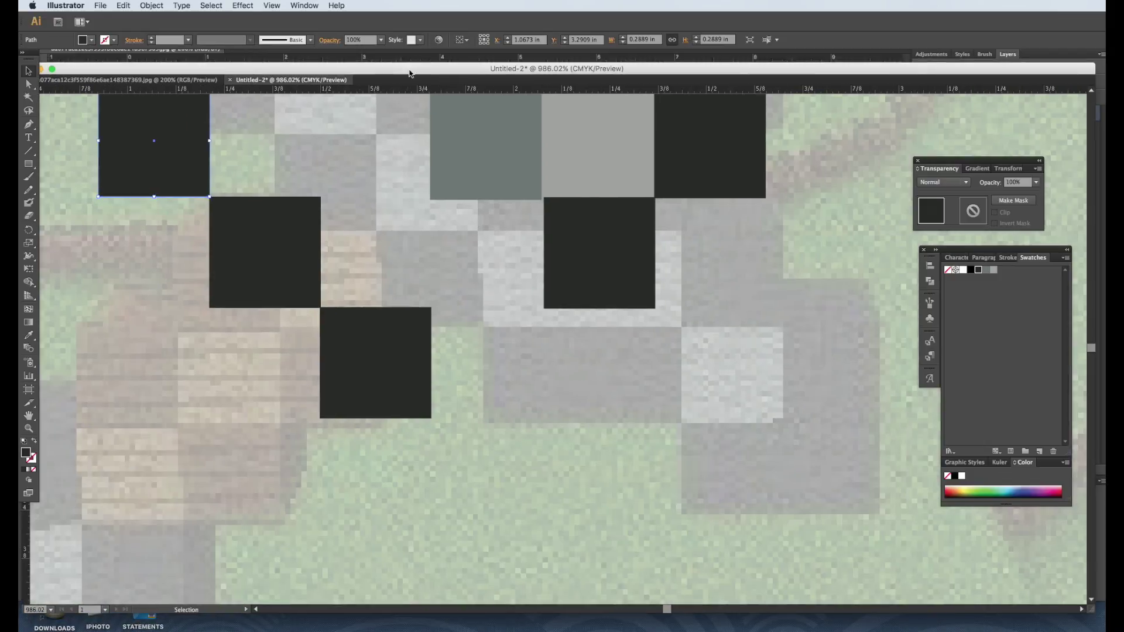
left_click_drag(347, 318, 458, 425)
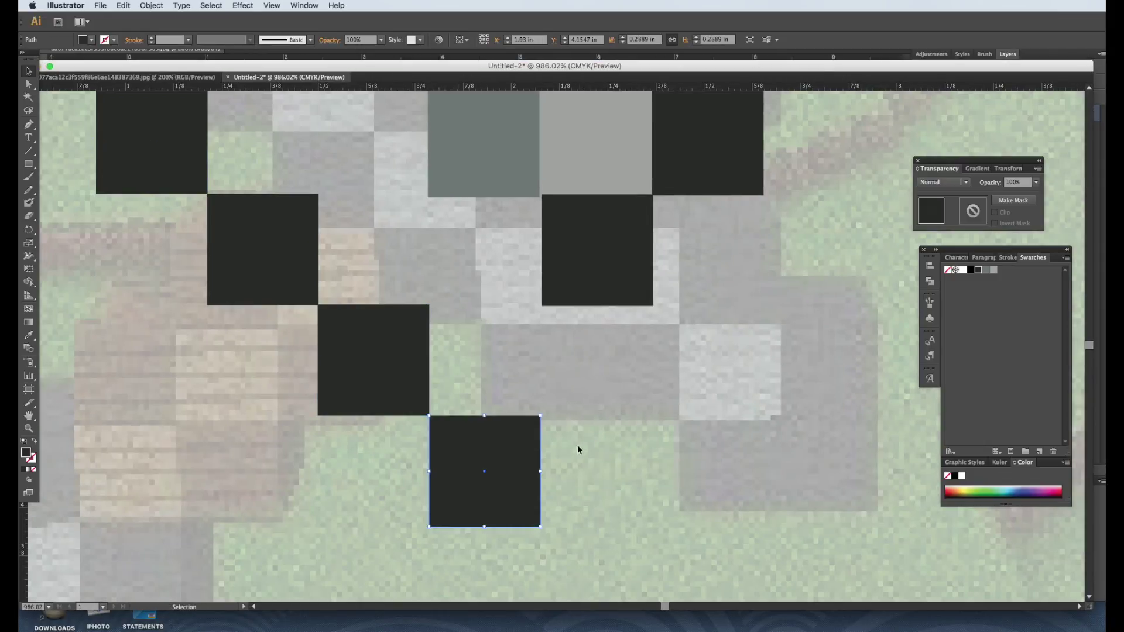
left_click(563, 503)
left_click(516, 492)
left_click_drag(481, 442, 593, 442)
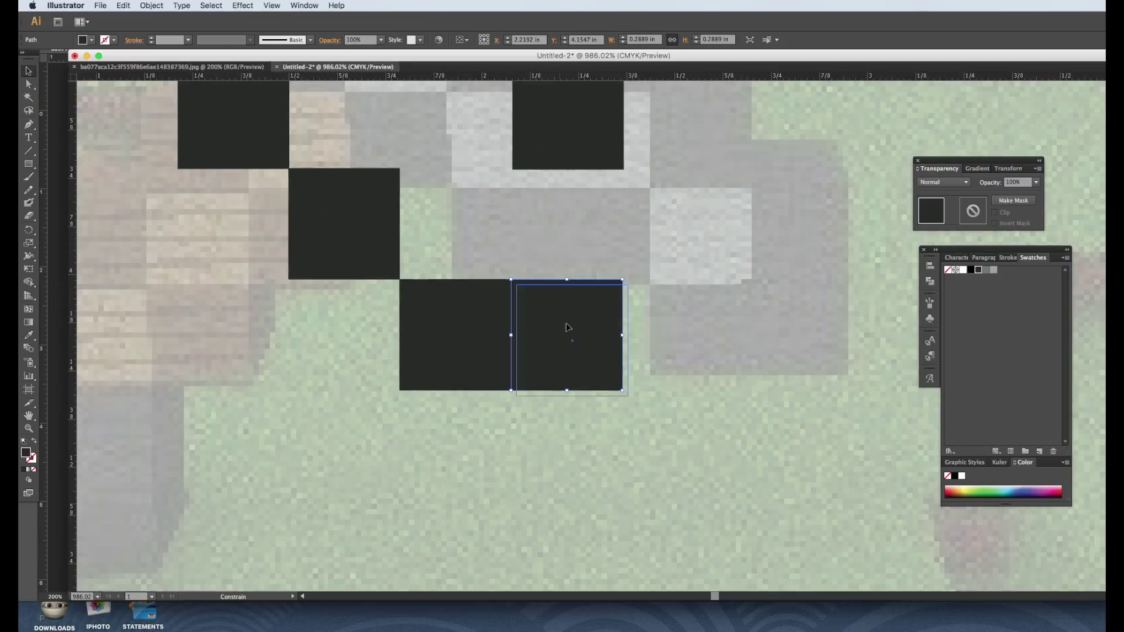
left_click_drag(568, 334, 677, 443)
key("ctrl+d")
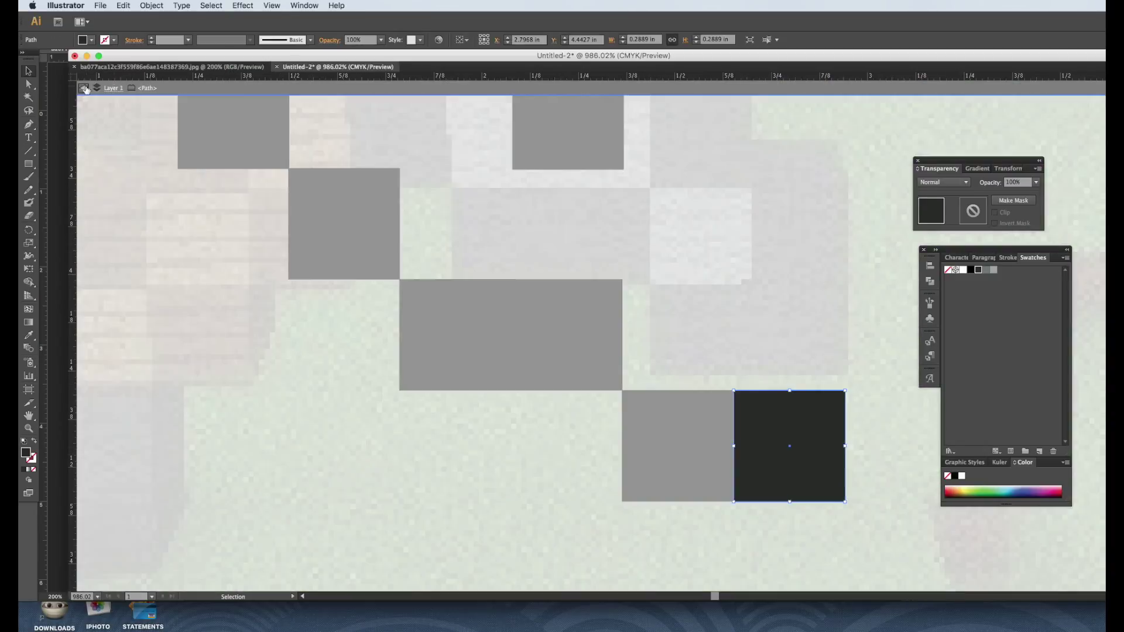
left_click_drag(789, 443, 788, 335)
left_click_drag(786, 225, 733, 378)
left_click_drag(710, 451, 599, 340)
left_click(715, 354)
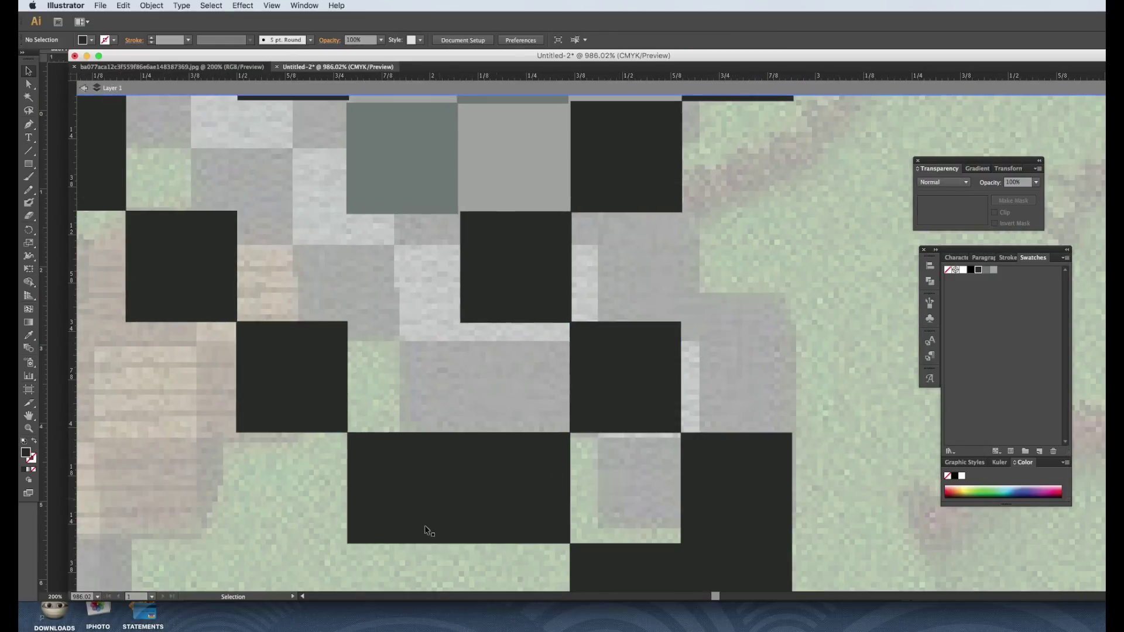
left_click(86, 596)
Step: Zoom out to 300% and arrange the document window so the reference shows alongside
left_click(121, 415)
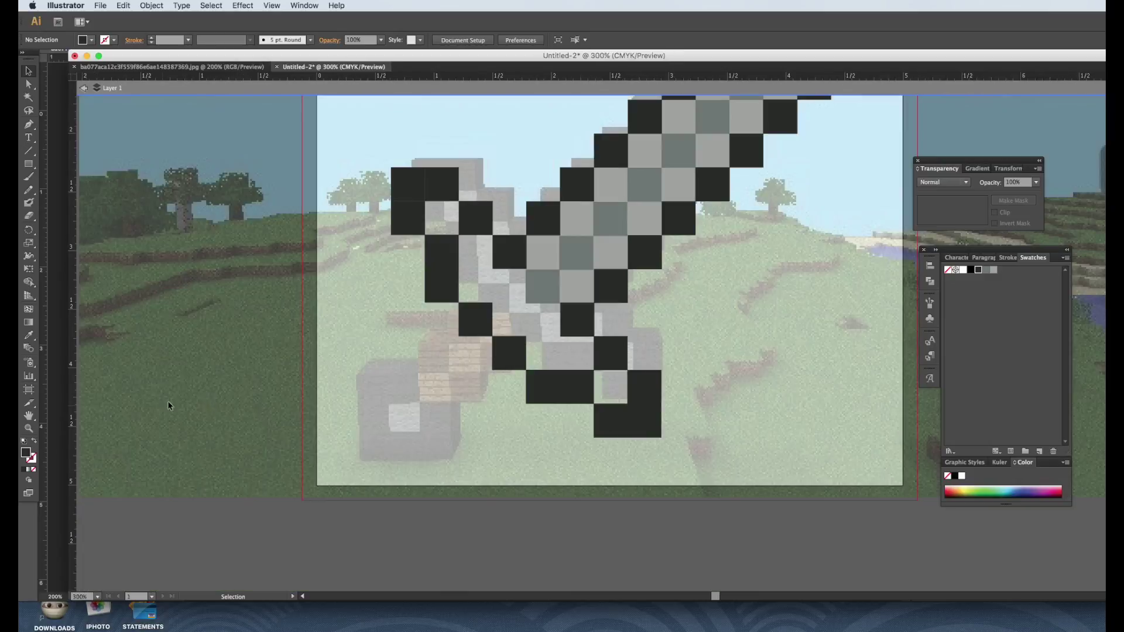
left_click_drag(412, 397, 477, 501)
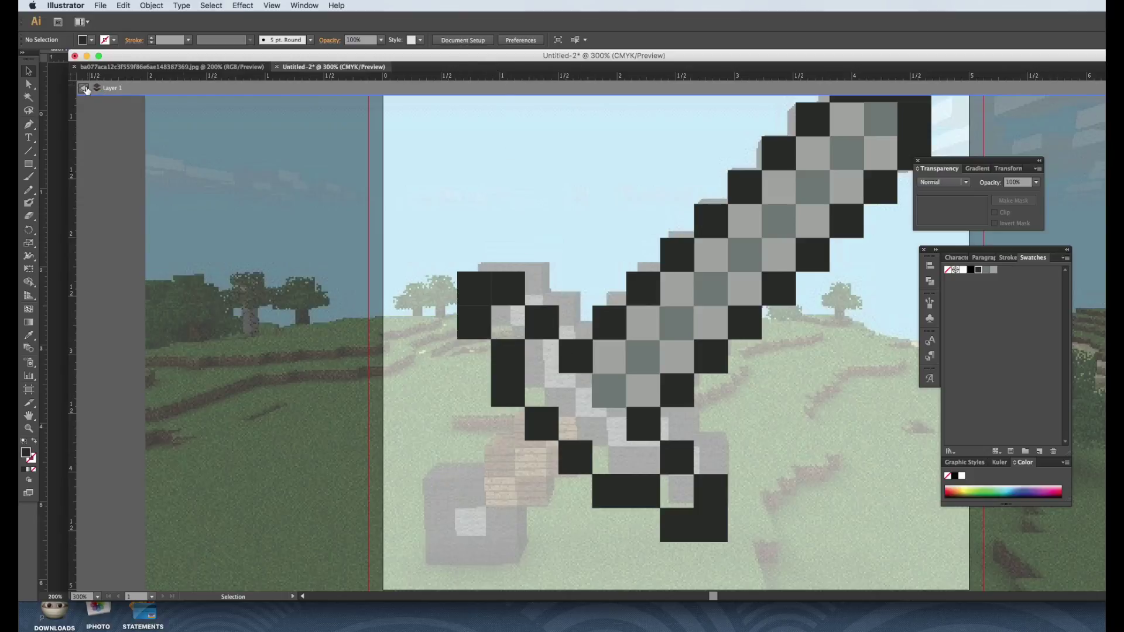
left_click_drag(180, 57, 221, 70)
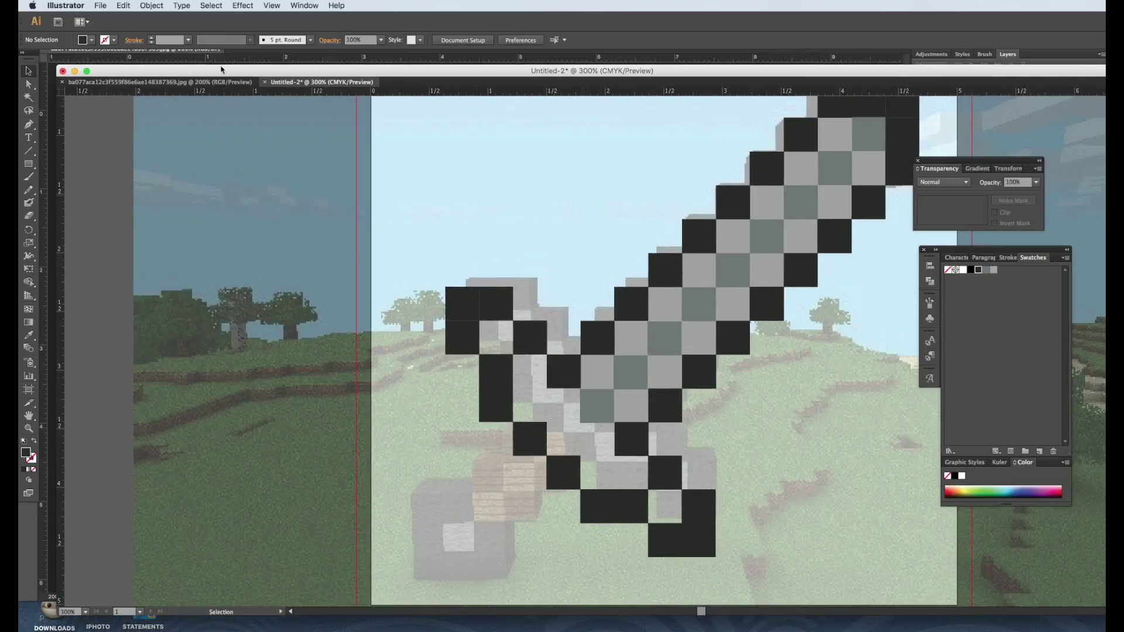
left_click(602, 408)
mouse_move(424, 74)
left_mouse_down()
mouse_move(545, 535)
mouse_move(405, 63)
left_mouse_up()
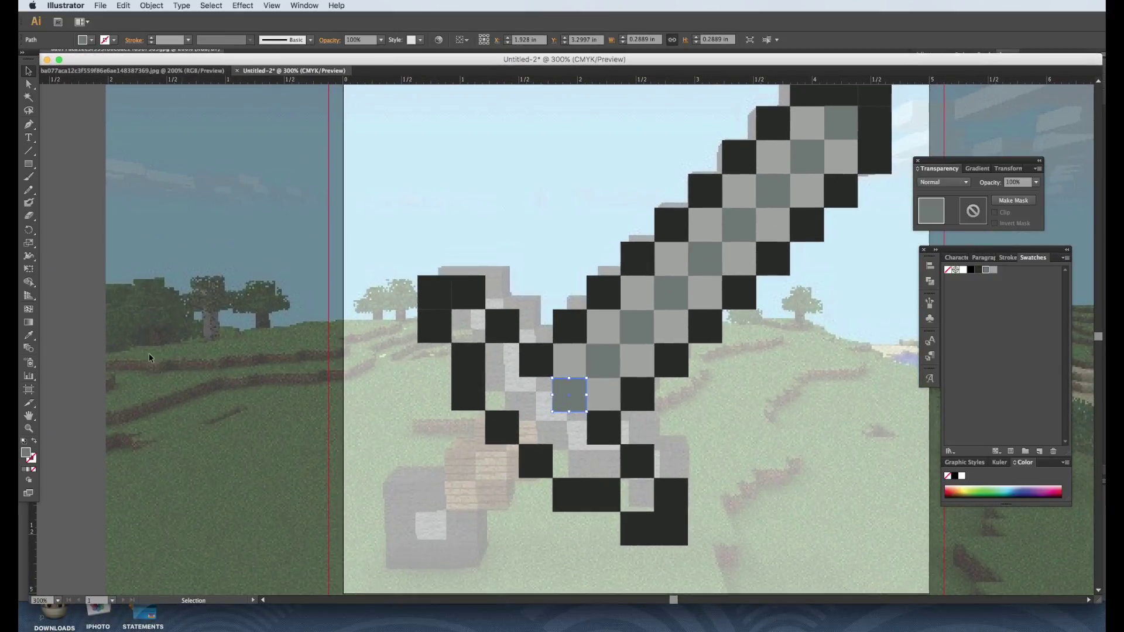
Step: Zoom in to 600% on the crossguard and hilt squares
left_click(28, 430)
left_click(596, 435)
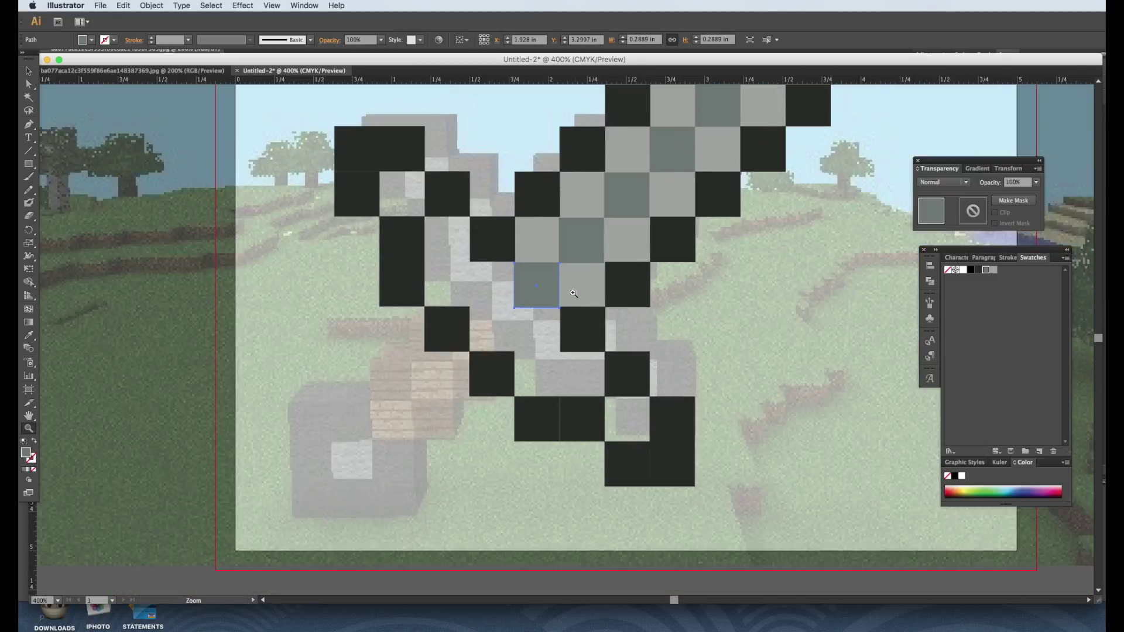
left_click(552, 411)
left_click(559, 394)
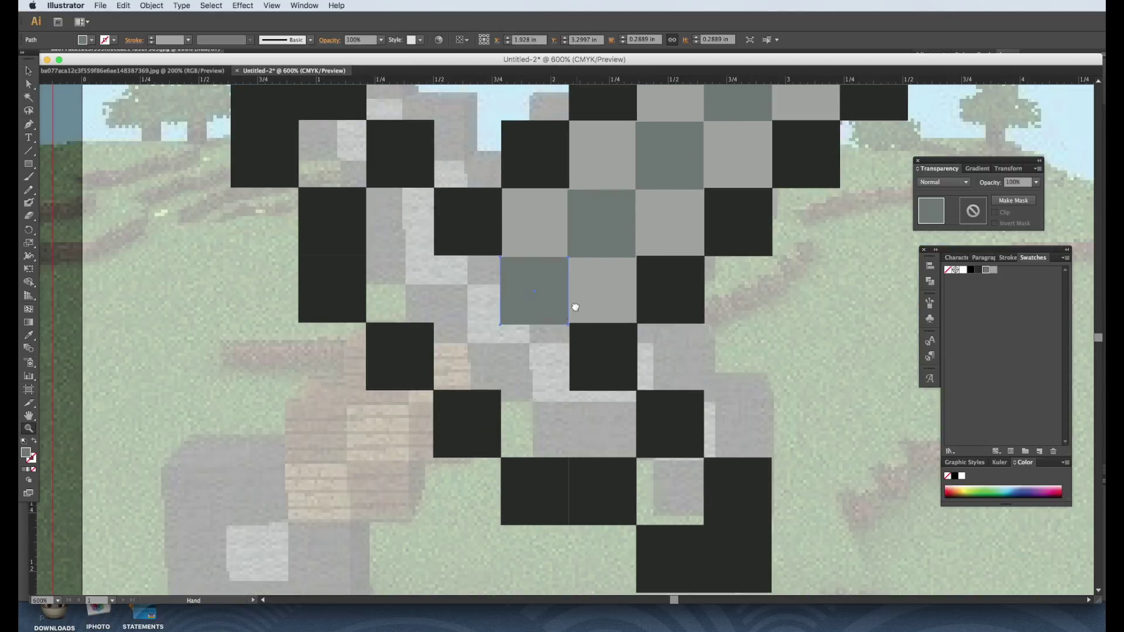
left_click_drag(577, 300, 570, 361)
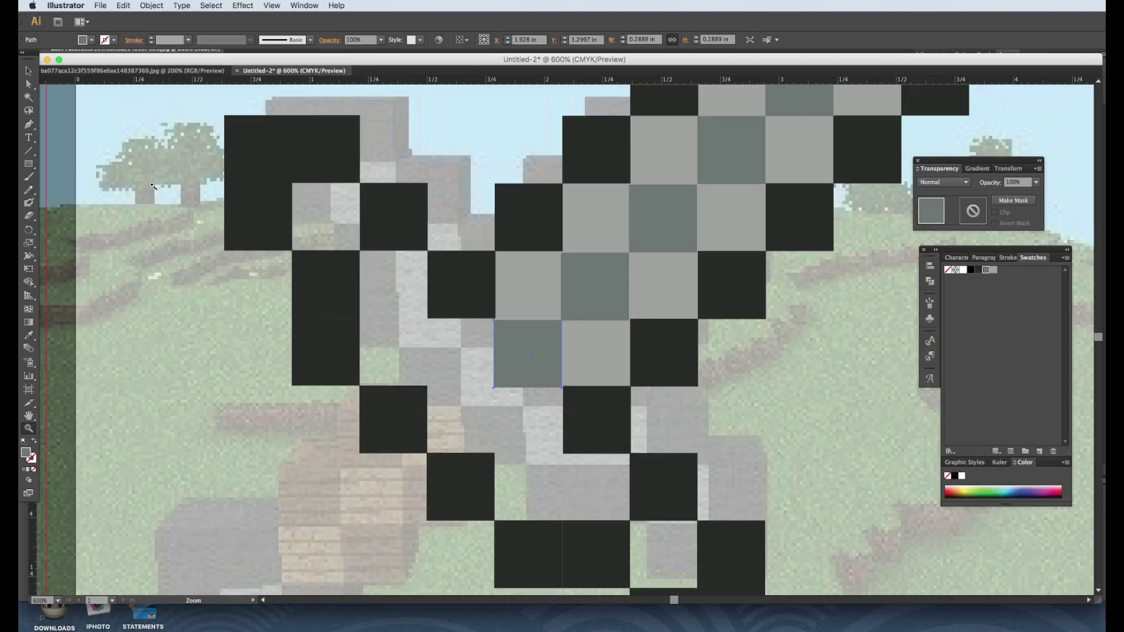
left_click(28, 124)
Step: Draw a grey polygon over the crossguard and handle, fit its lower edge, and send it to back
left_click(347, 171)
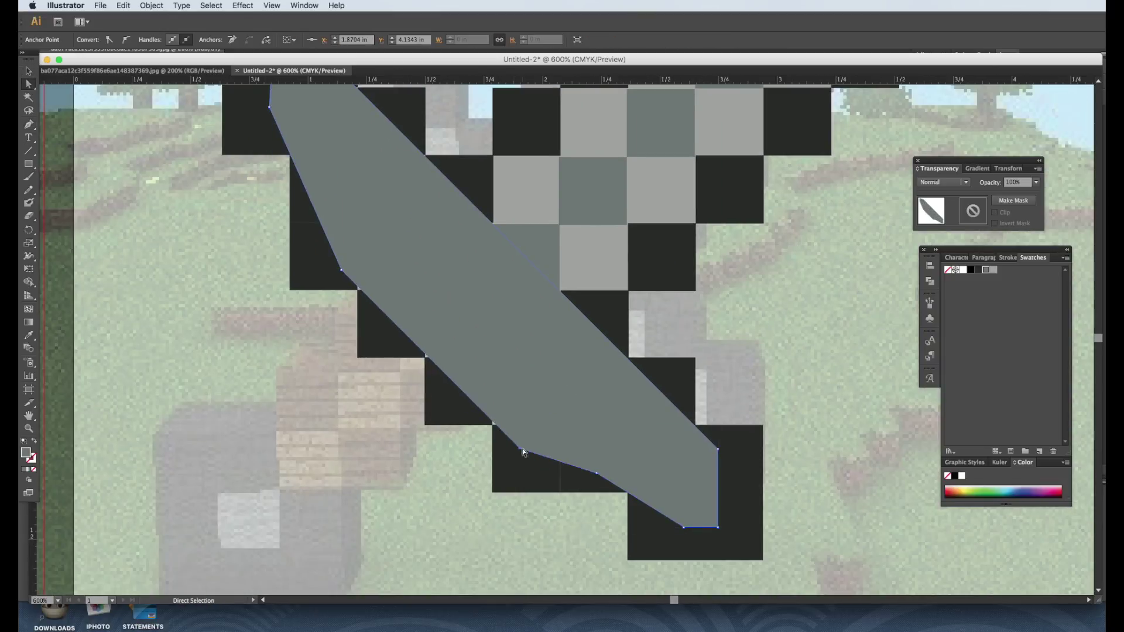
left_click_drag(523, 451, 600, 475)
left_click_drag(402, 229, 502, 344)
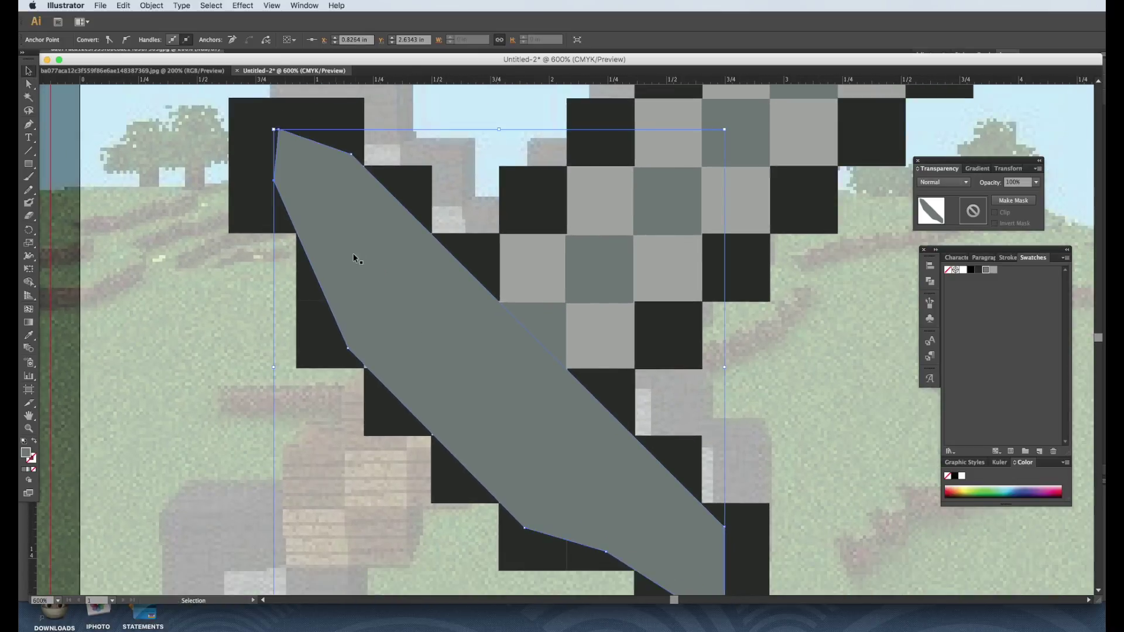
right_click(352, 256)
mouse_move(389, 406)
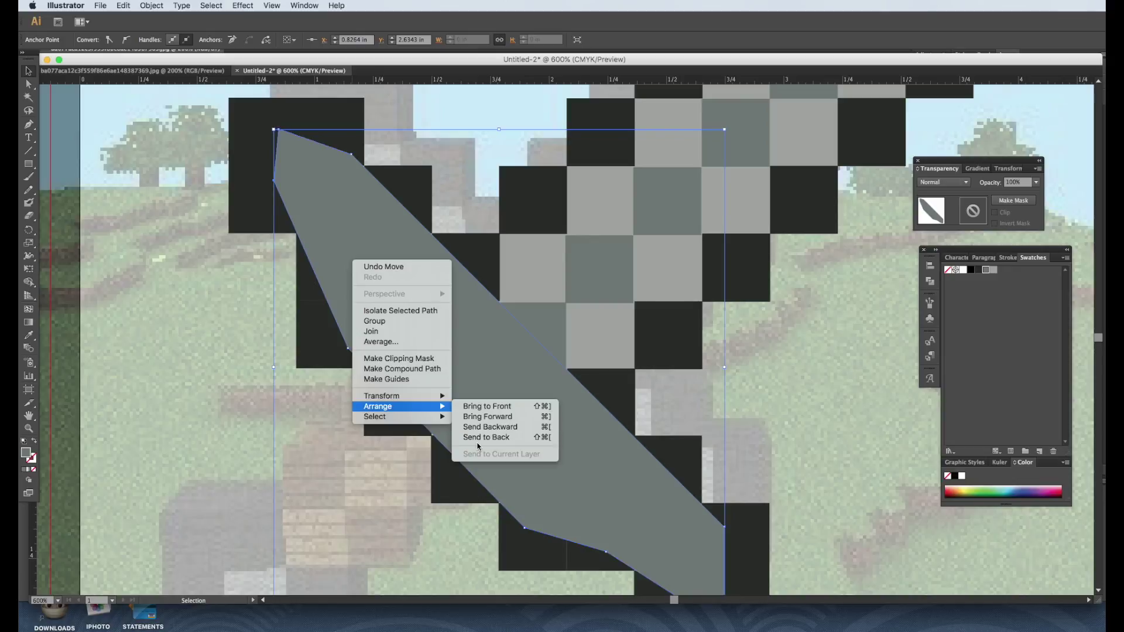
left_click(486, 438)
left_click(158, 165)
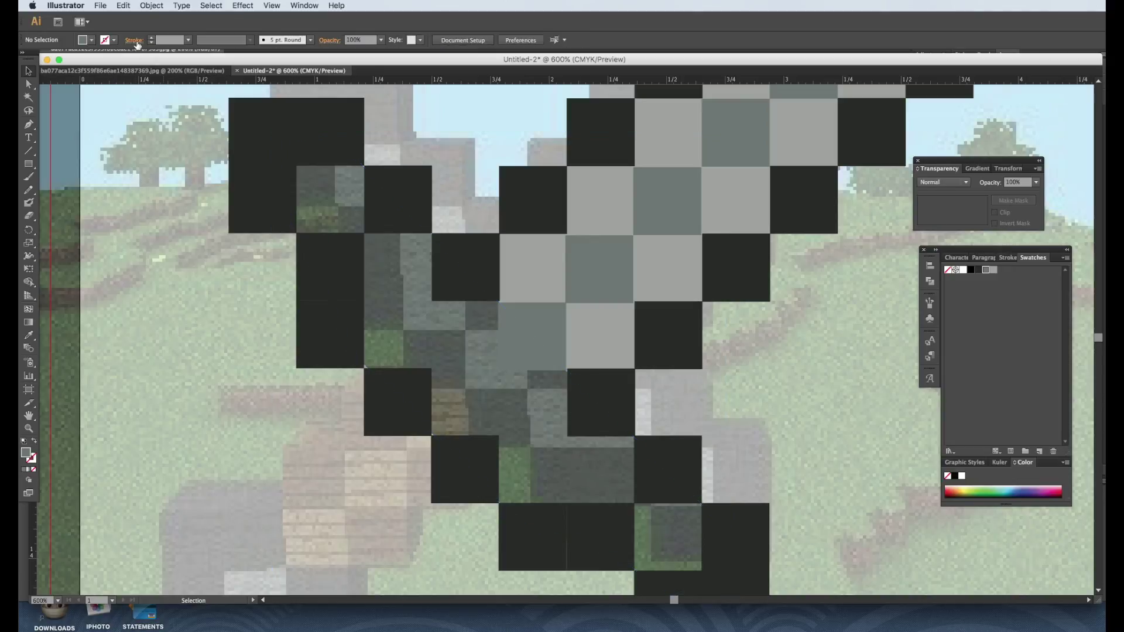
Step: Unlock the reference image using Object > Unlock All
left_click(151, 5)
left_click(170, 77)
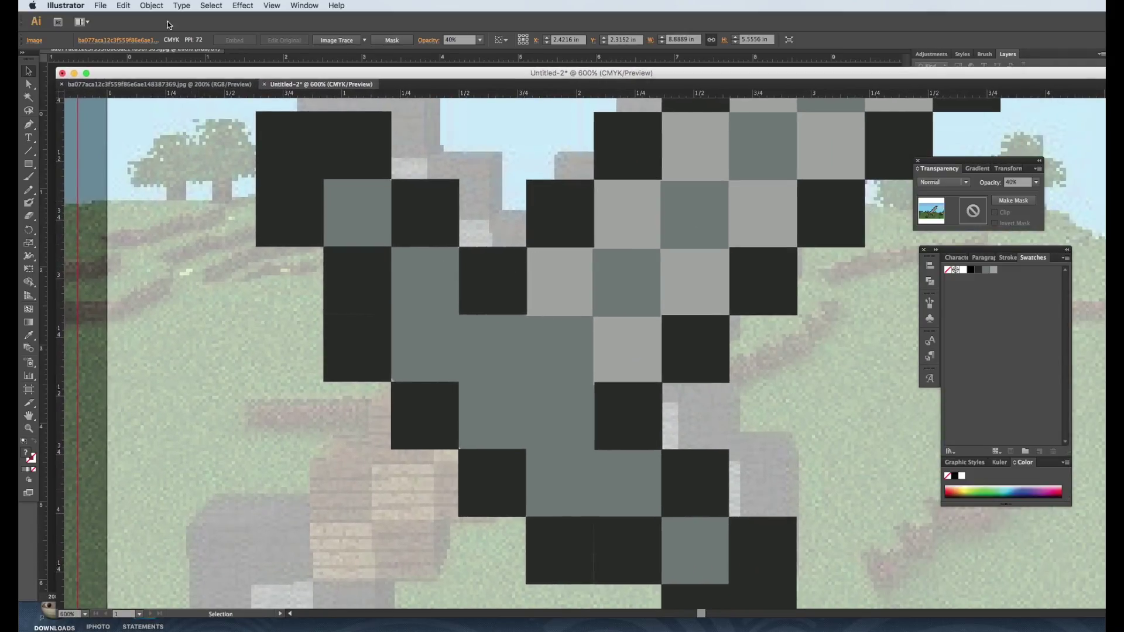
left_click(151, 5)
Step: Lock the reference image again and place a copy of a dark hilt square one cell below
mouse_move(167, 66)
left_click(288, 65)
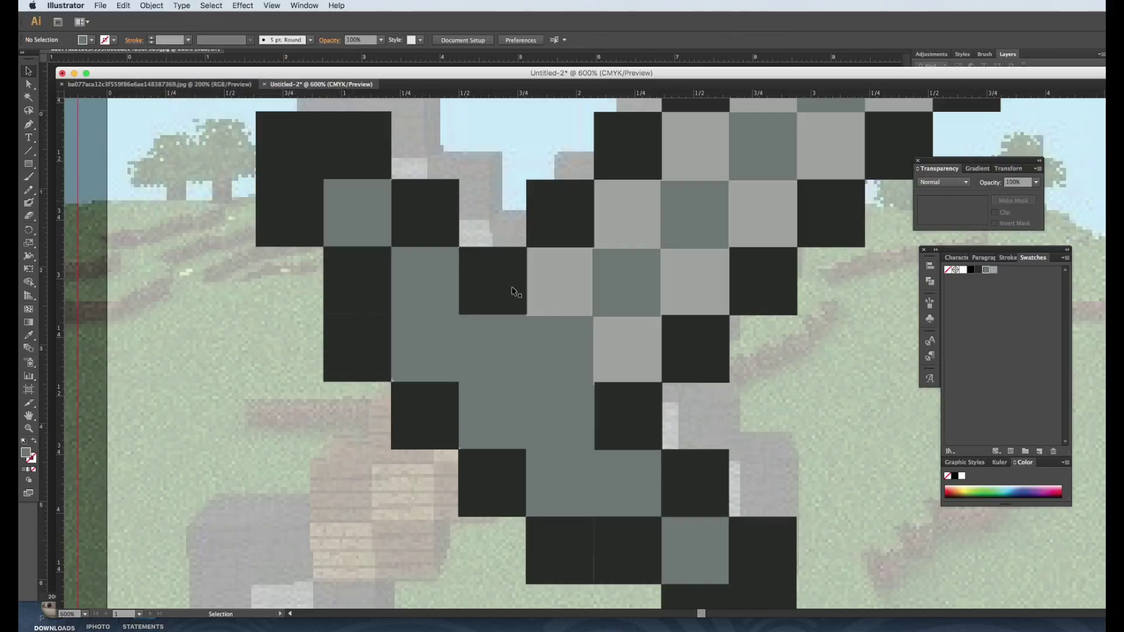
left_click(491, 293)
key("a")
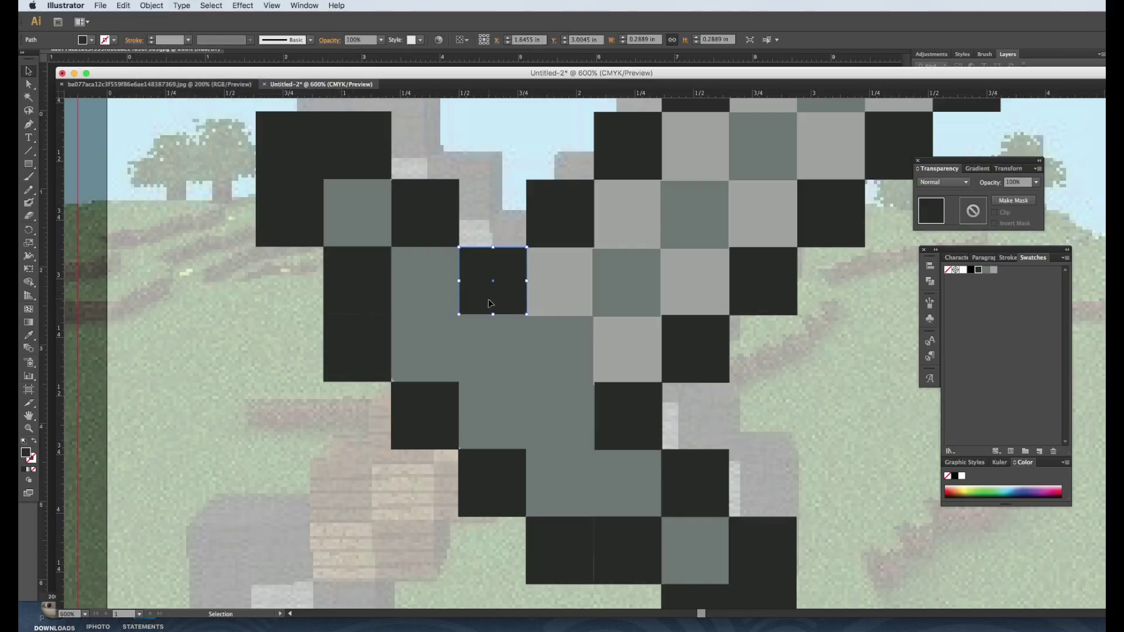
left_click_drag(493, 295, 522, 332)
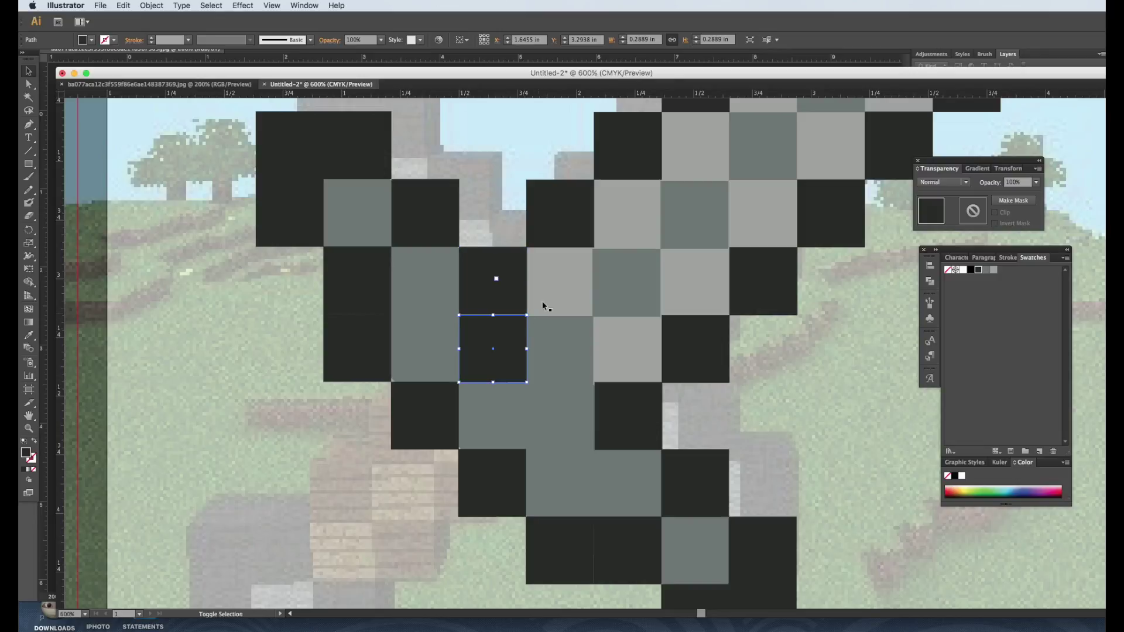
left_click_drag(517, 80, 902, 73)
double_click(902, 73)
Step: Move a dark handle square one cell left, inspect it up close, then zoom out to the whole sword
left_click(638, 401)
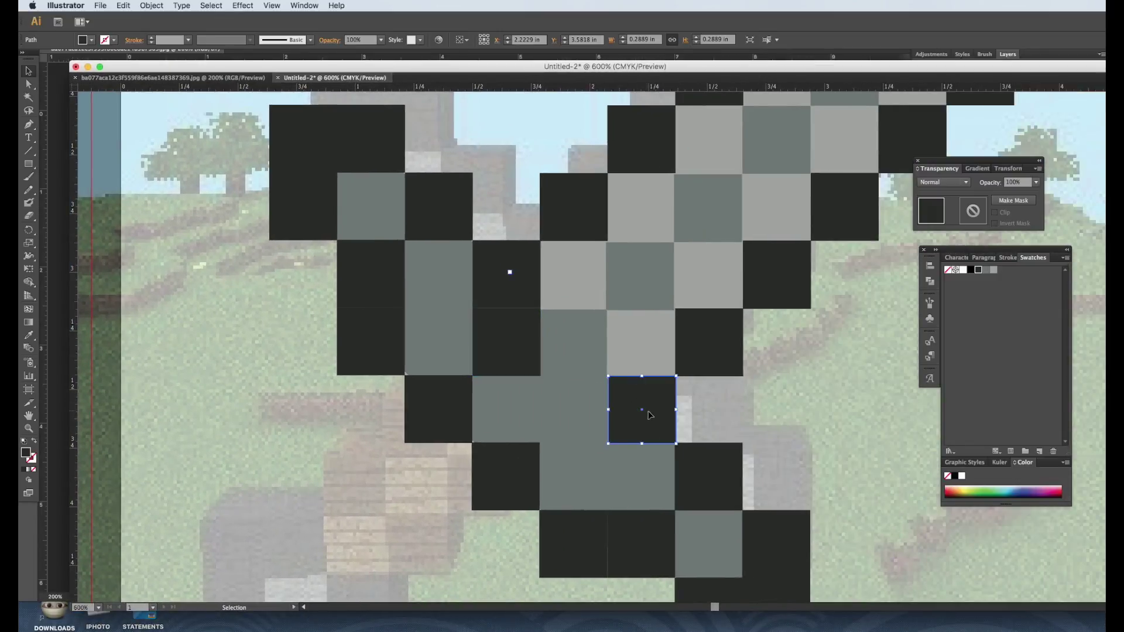
left_click_drag(655, 397, 610, 402)
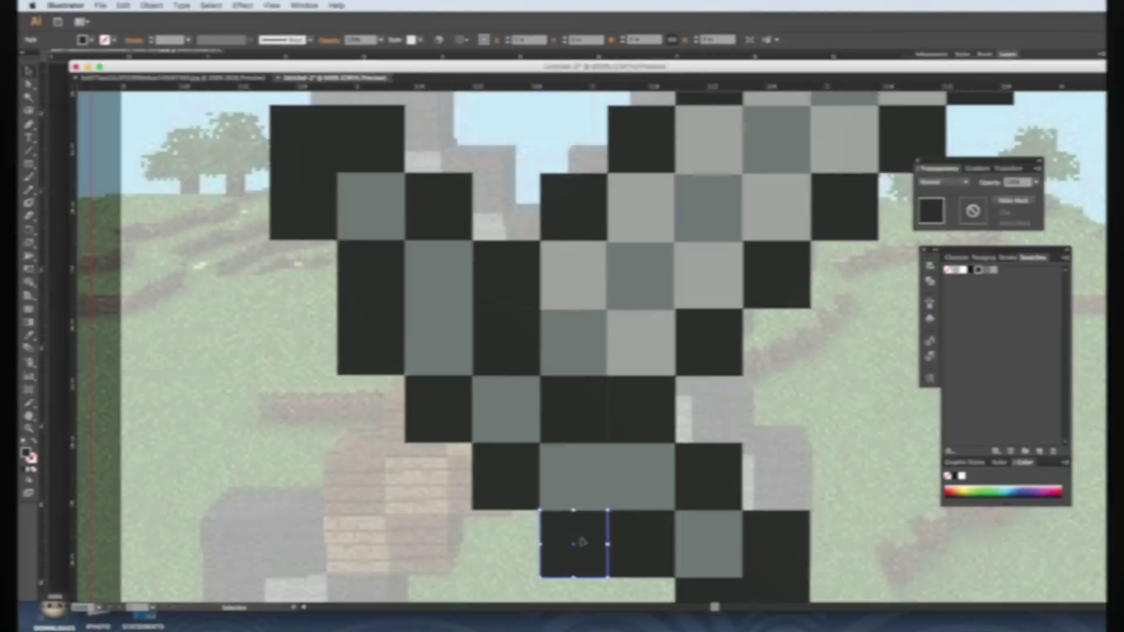
left_click(798, 437)
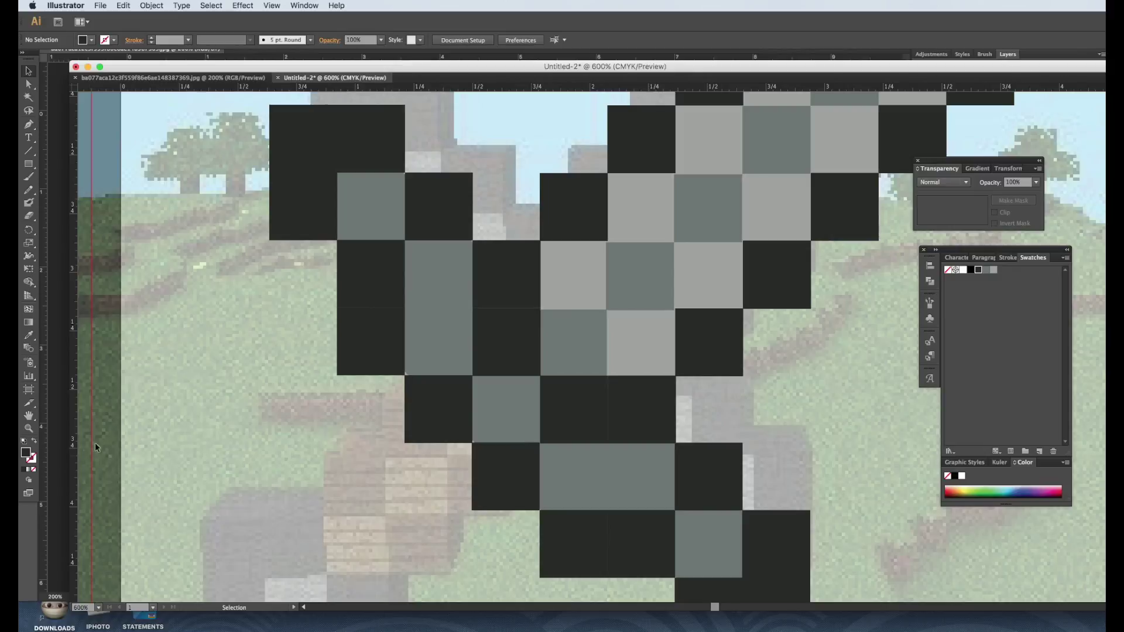
left_click(28, 428)
left_click_drag(561, 368, 676, 566)
scroll(656, 461, "up", 5)
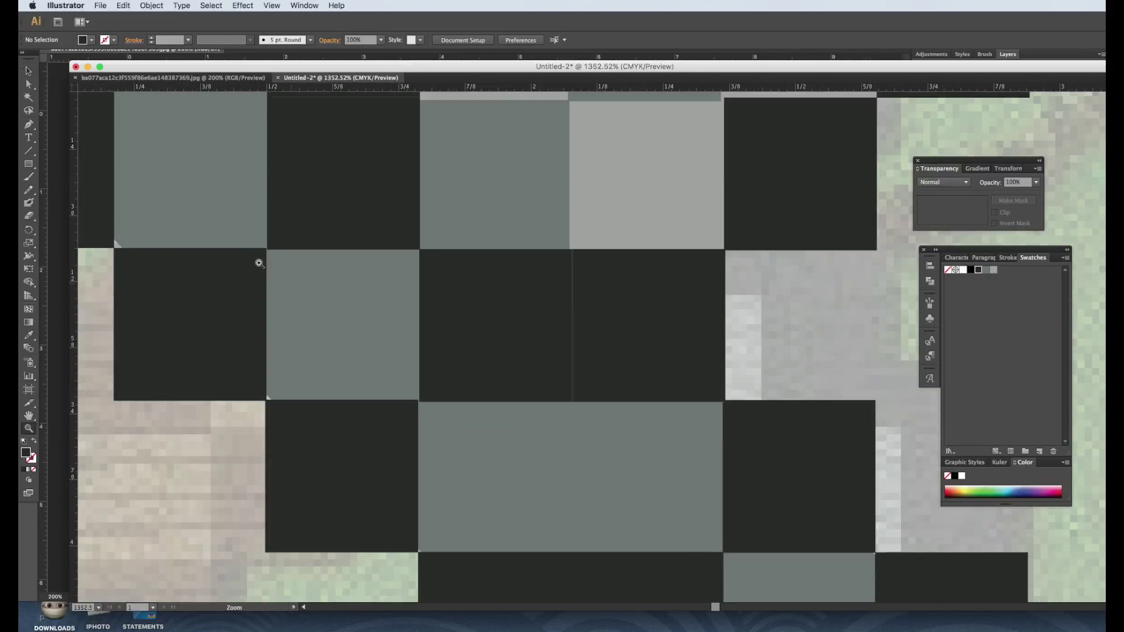
left_click(30, 75)
left_click(498, 315)
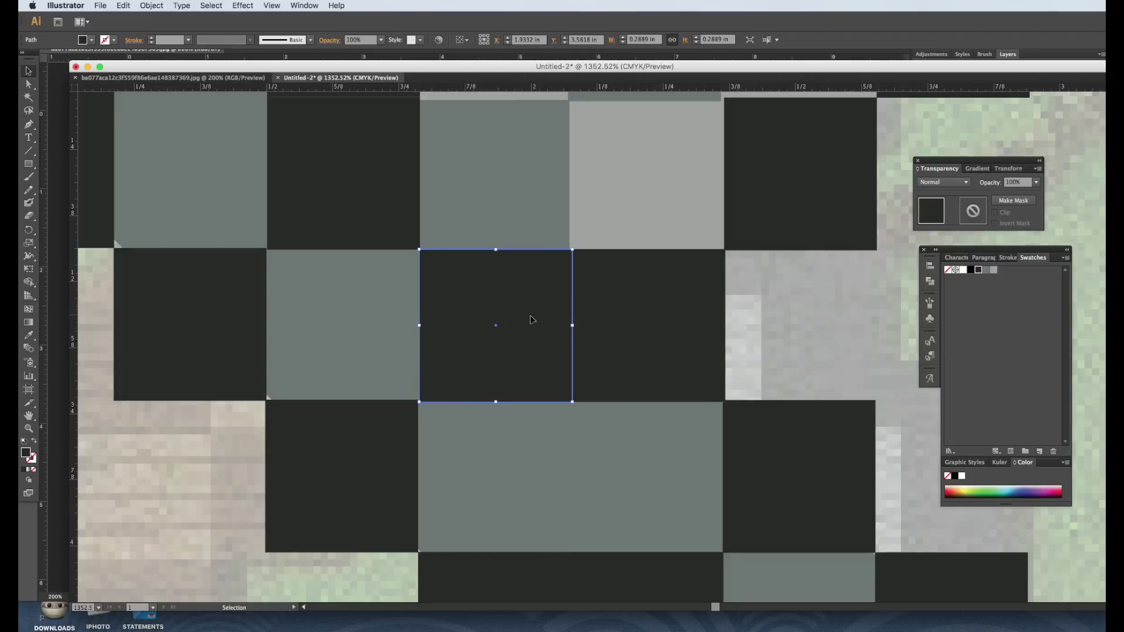
left_click_drag(652, 304, 758, 439)
key("super+minus")
key("super+minus")
key("super+minus")
key("super+minus")
key("super+minus")
left_click(544, 445)
left_click_drag(544, 444, 522, 433)
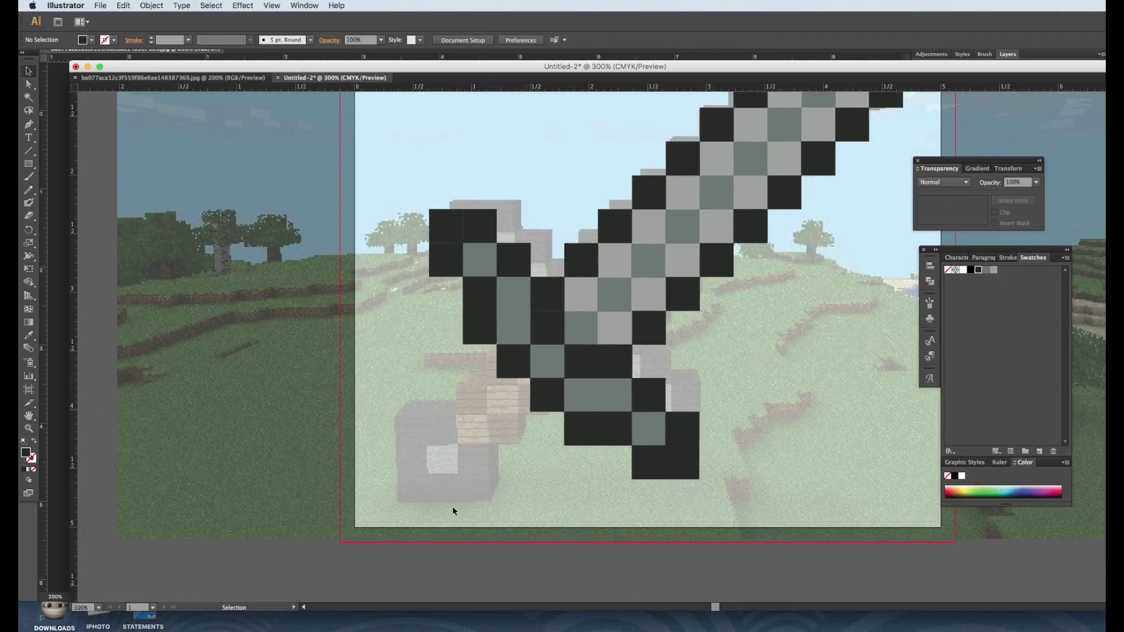
Step: Copy dark squares around the hilt's lower left to build the pommel outline
left_click_drag(360, 70, 349, 561)
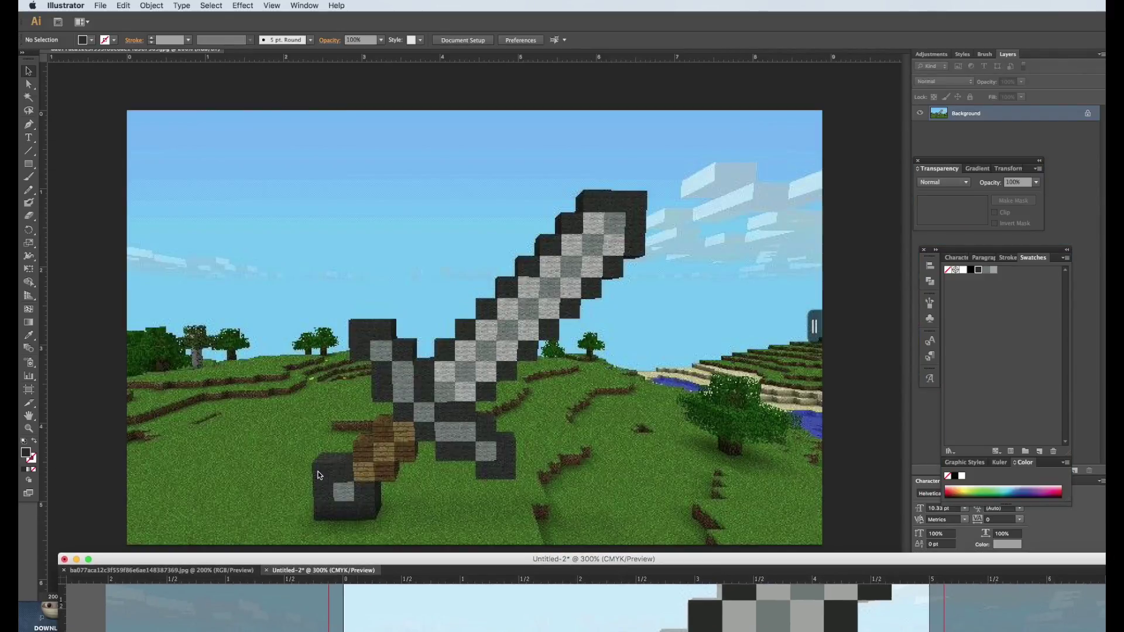
double_click(388, 561)
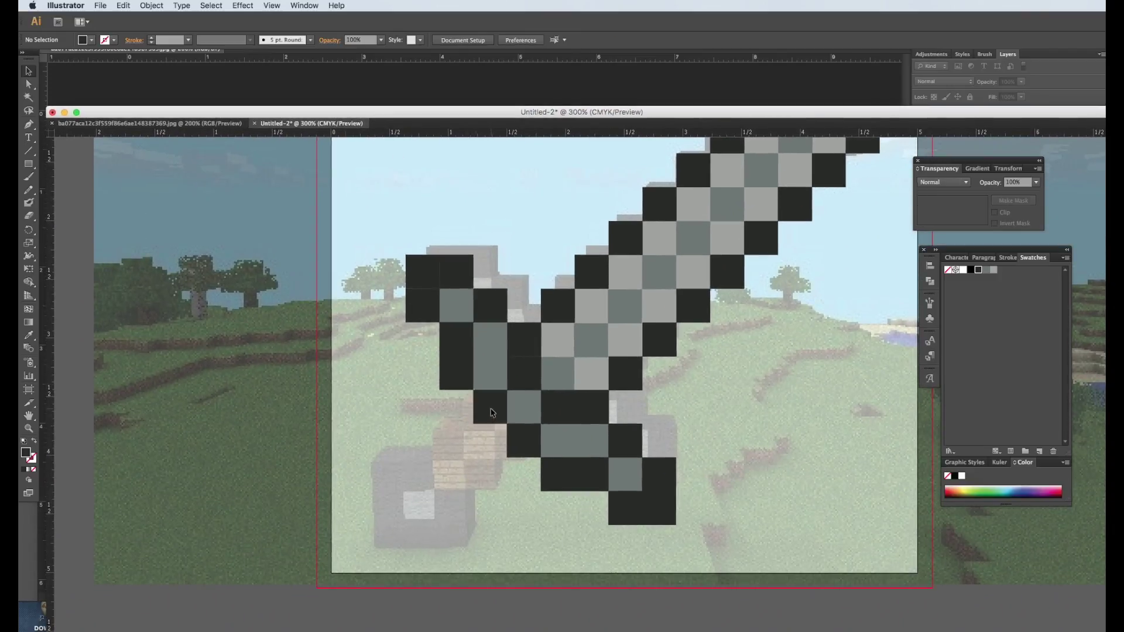
left_click(491, 412)
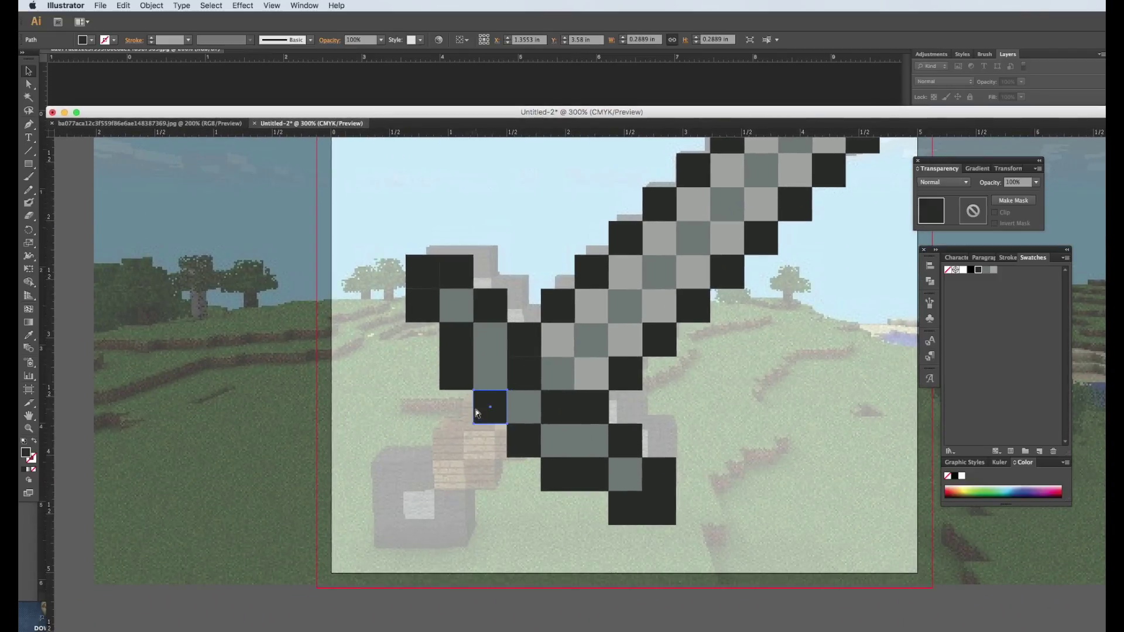
left_click_drag(488, 417, 410, 484)
left_click_drag(410, 484, 377, 484)
left_click_drag(332, 443, 550, 574)
left_click_drag(418, 260, 418, 375)
left_click_drag(417, 375, 533, 494)
left_click_drag(541, 500, 657, 501)
left_click_drag(445, 111, 584, 97)
left_click_drag(744, 515, 744, 399)
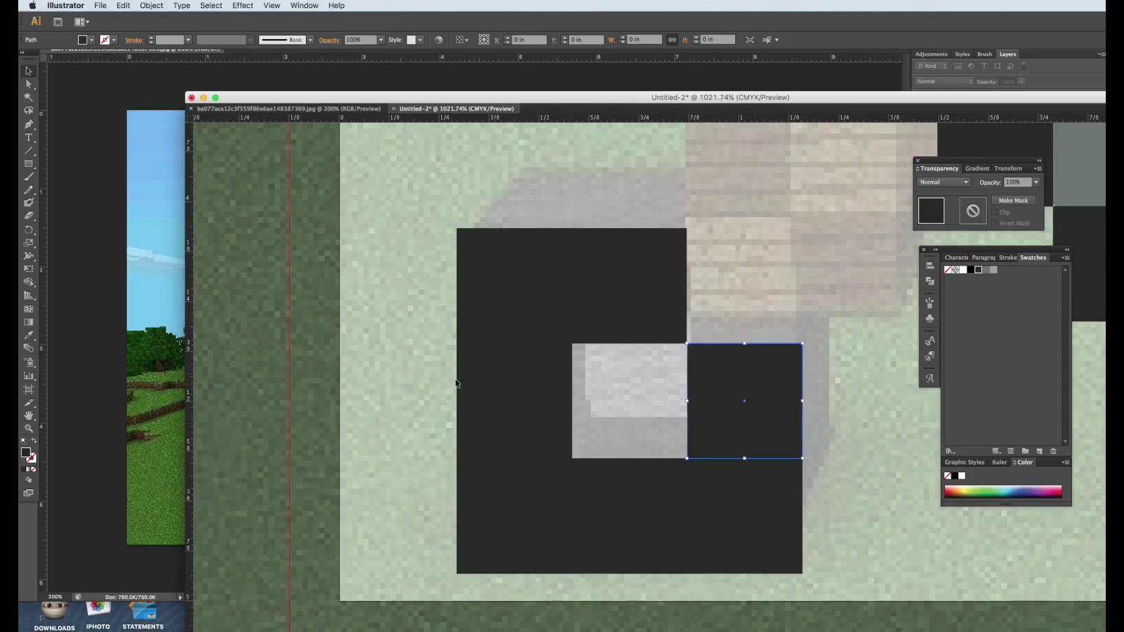
Step: Compare against the Photoshop reference, then bring the pommel squares into view in Illustrator
left_click(144, 407)
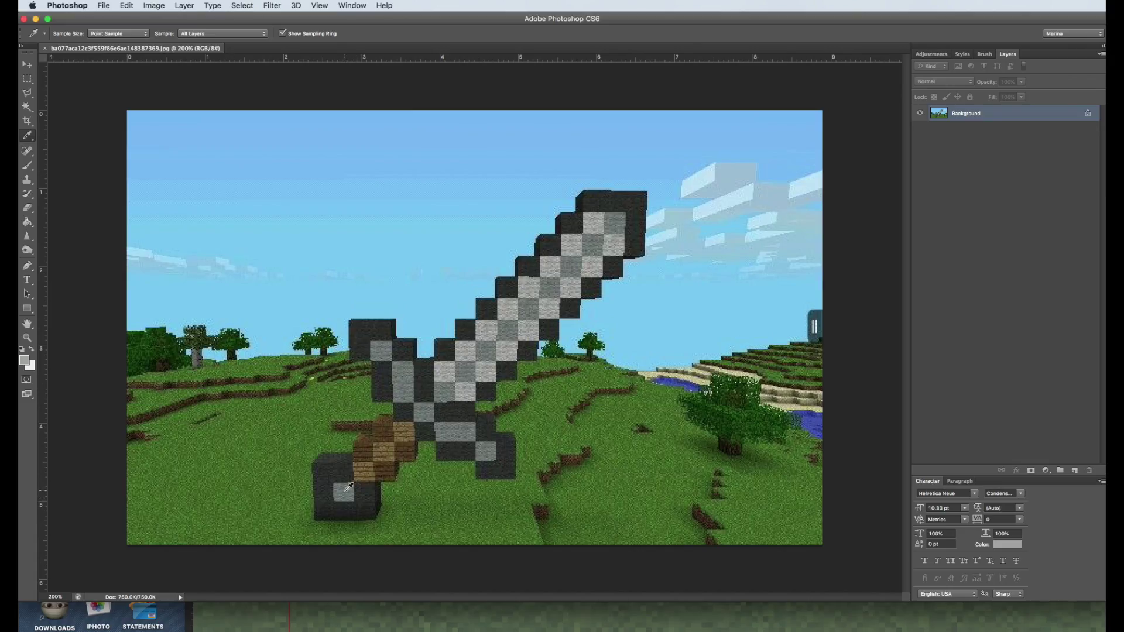
key("super+Tab")
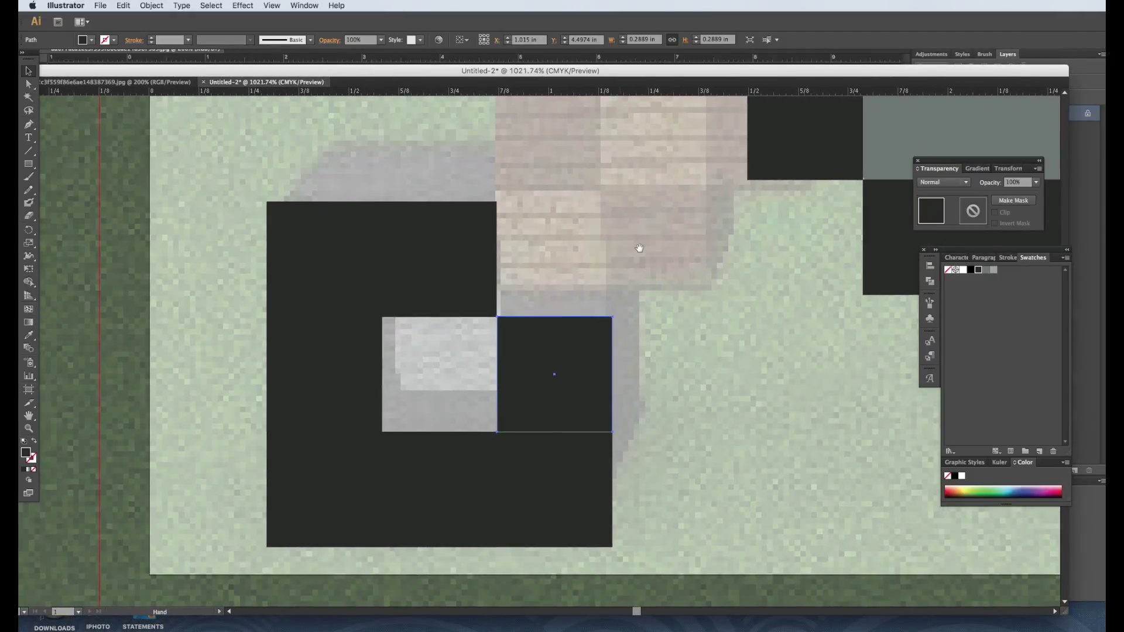
left_click_drag(640, 247, 540, 339)
left_click(827, 189)
key("space")
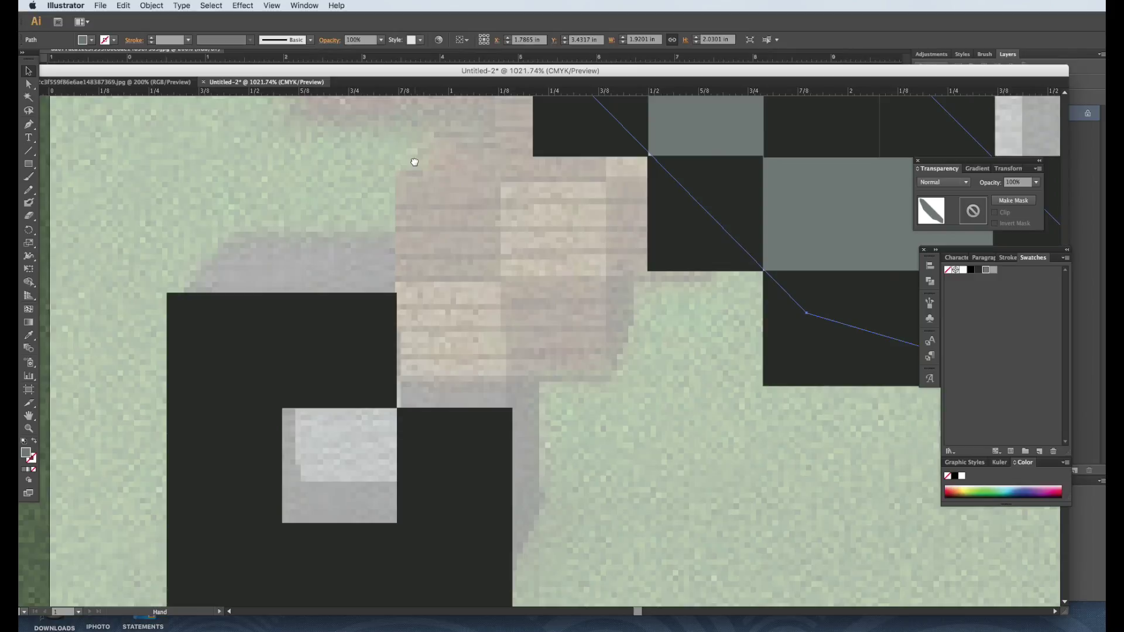
left_click_drag(412, 168, 438, 151)
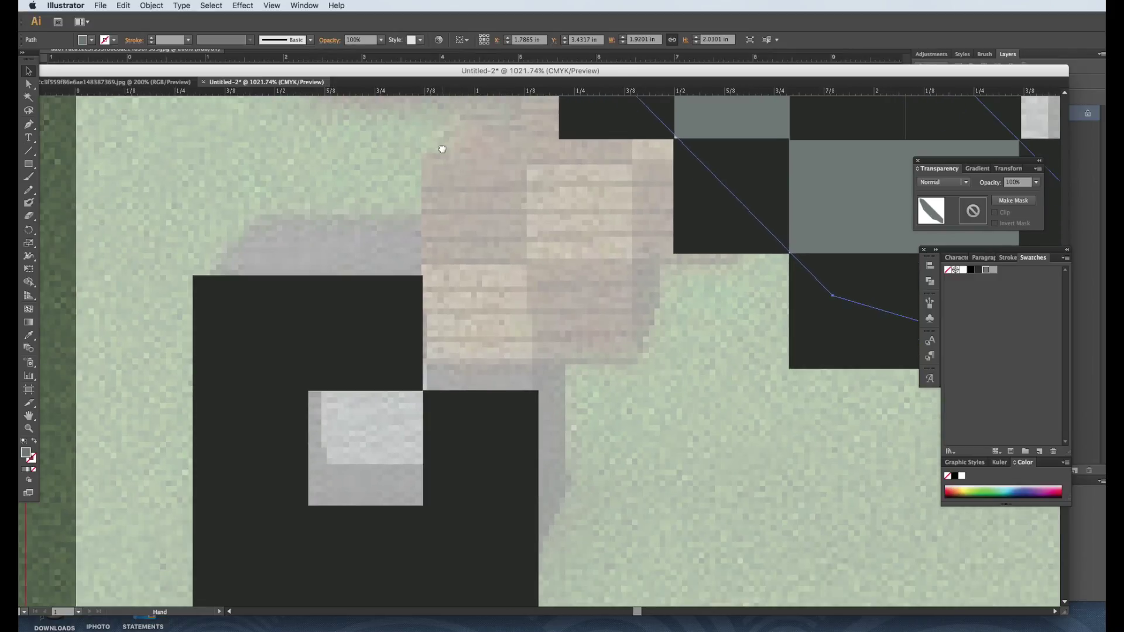
Step: Copy the dark pommel square one cell left and fill the copy with the grey swatch
left_click(457, 466)
left_click_drag(472, 419, 355, 416)
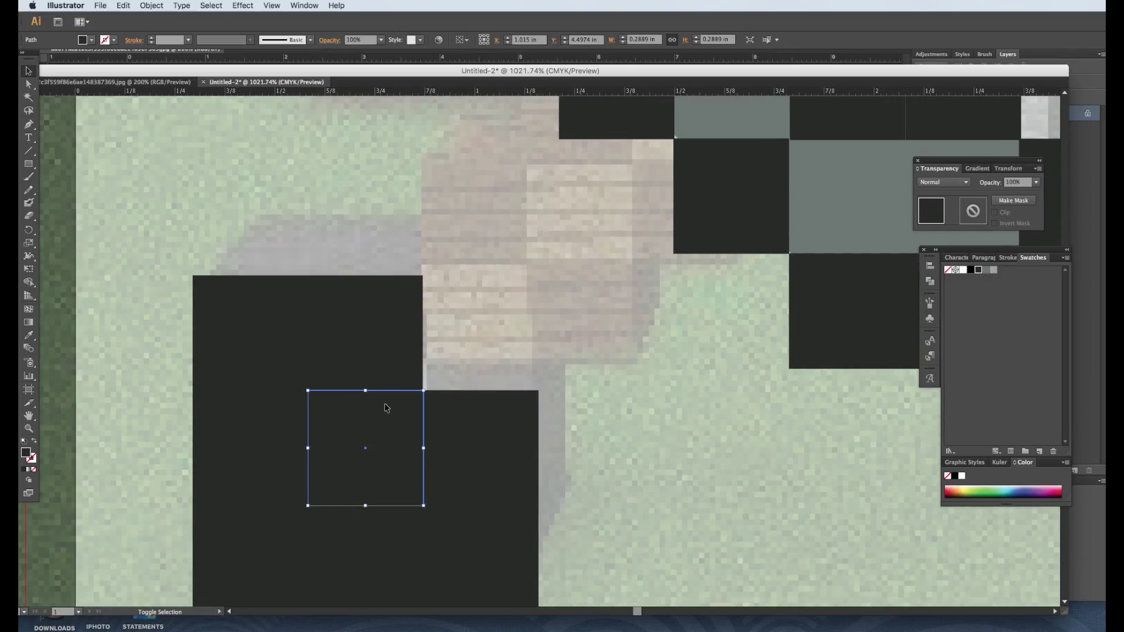
left_click(987, 271)
left_click(643, 352)
mouse_move(644, 352)
left_mouse_down()
mouse_move(627, 394)
mouse_move(631, 354)
left_mouse_up()
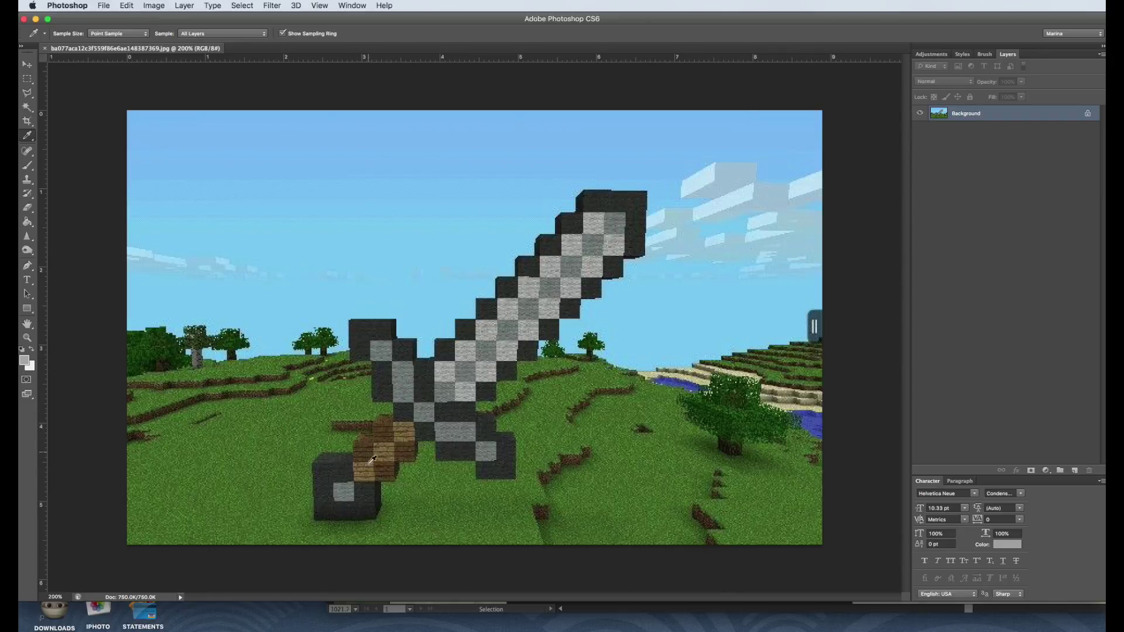
left_click(372, 460)
Step: Copy the light brown 705d35 from Photoshop, fill a hilt square with it, and duplicate it diagonally
left_click(27, 362)
left_click(453, 380)
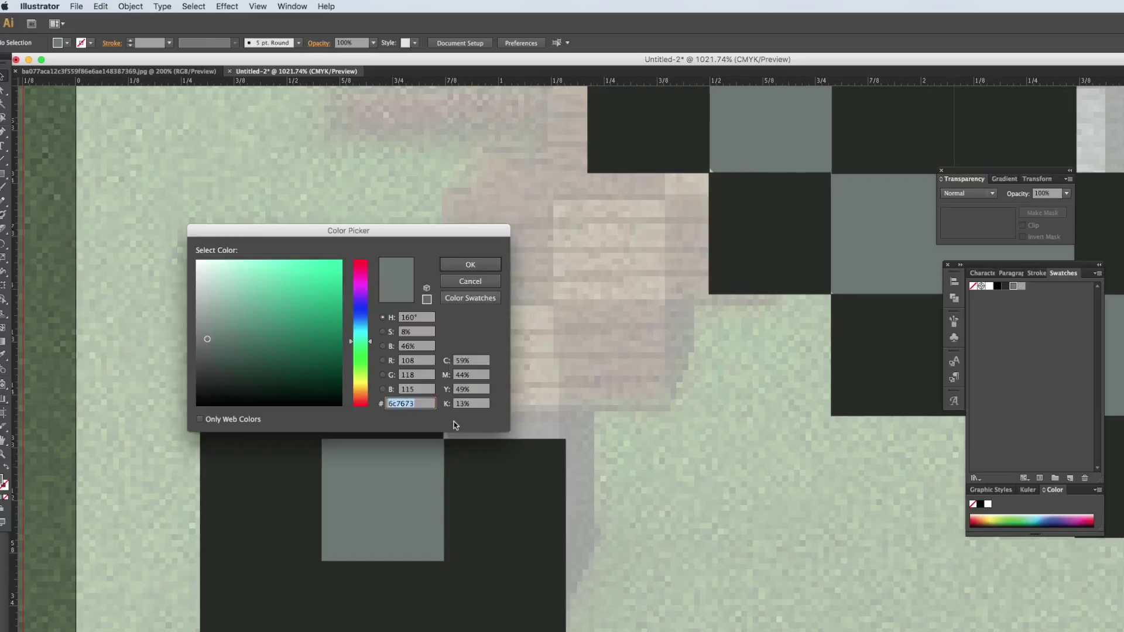
key("Return")
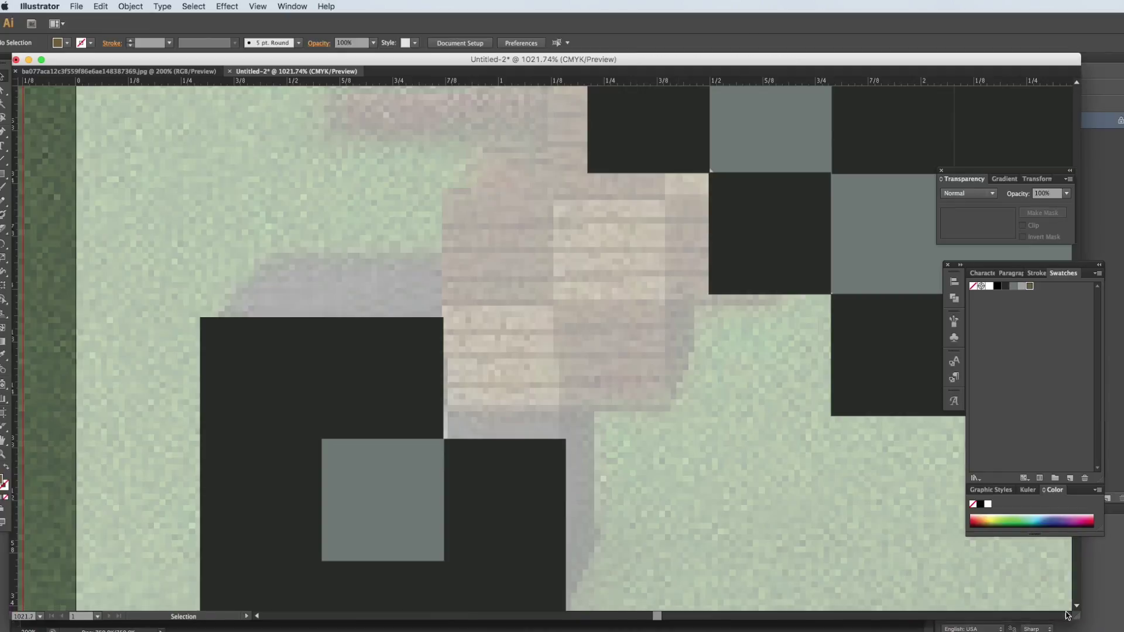
left_click(504, 378)
left_click_drag(606, 322, 666, 262)
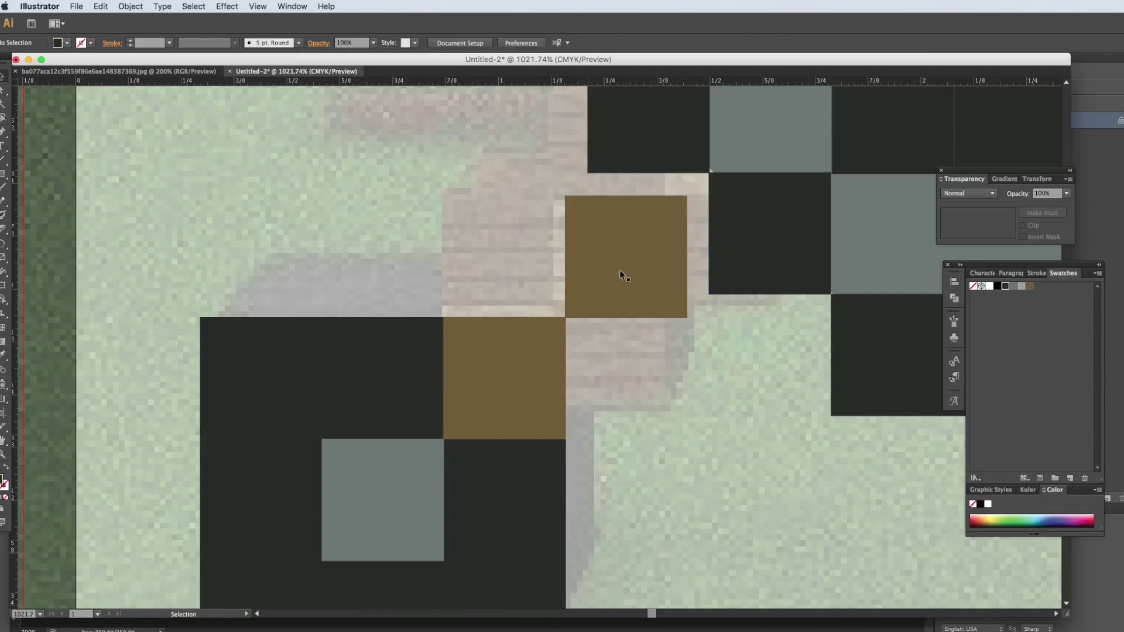
Step: Select the lower brown square with the pommel squares and shift the block up and right
left_click(511, 407, "shift")
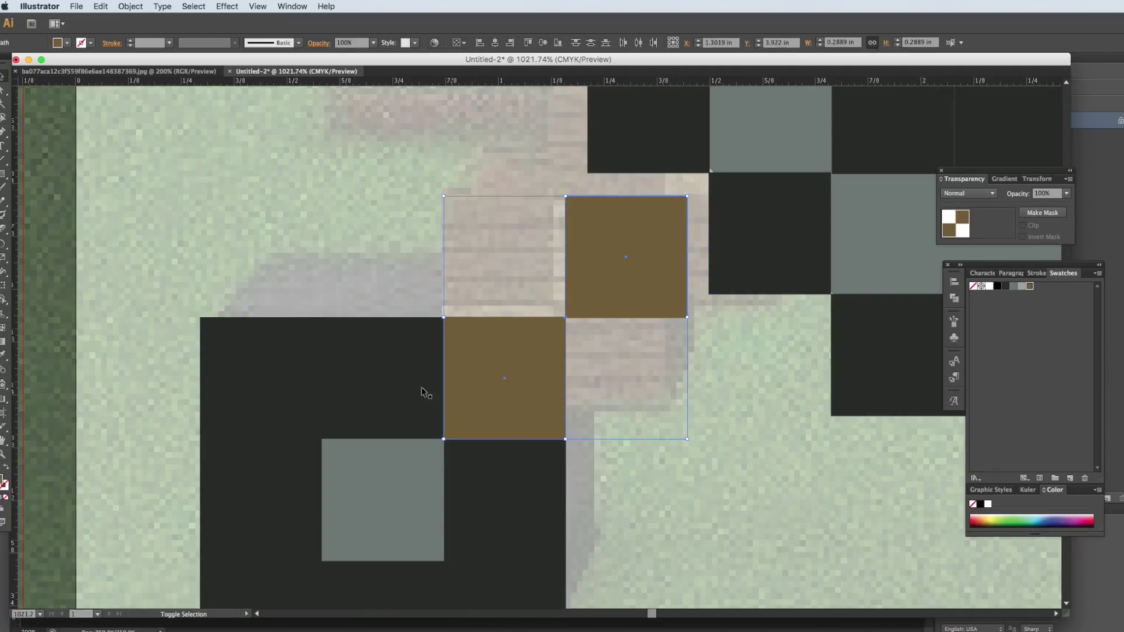
left_click(384, 381, "shift")
left_click(294, 389, "shift")
left_click(288, 502, "shift")
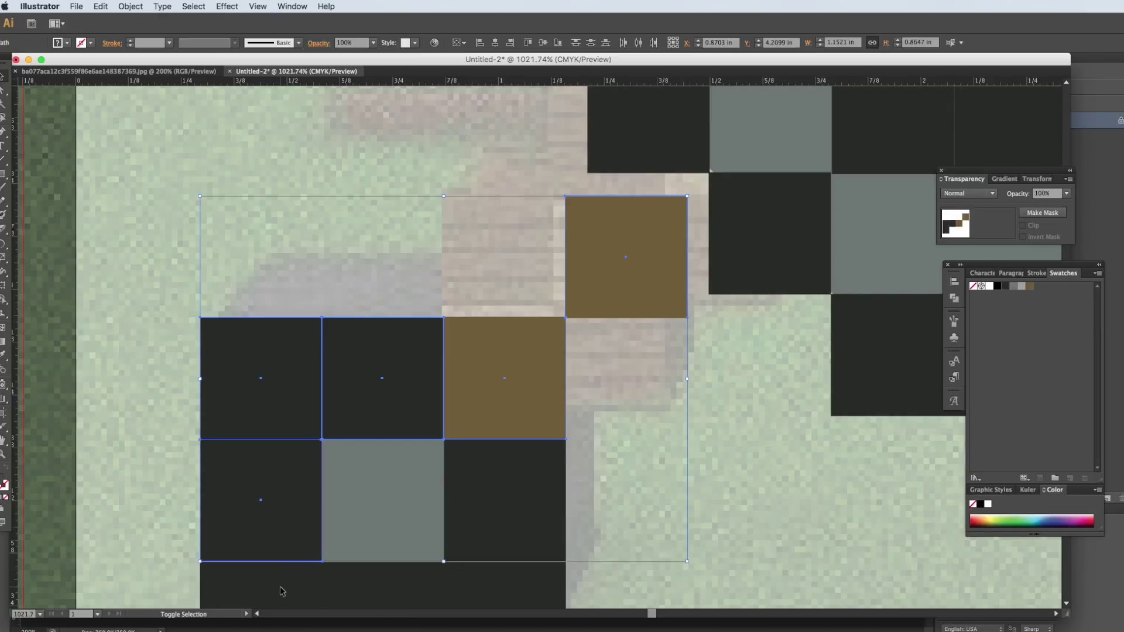
left_click(282, 590, "shift")
left_click(394, 594, "shift")
left_click(490, 602, "shift")
left_click(494, 521, "shift")
left_click(410, 502, "shift")
left_click_drag(651, 216, 672, 194)
left_click(88, 400)
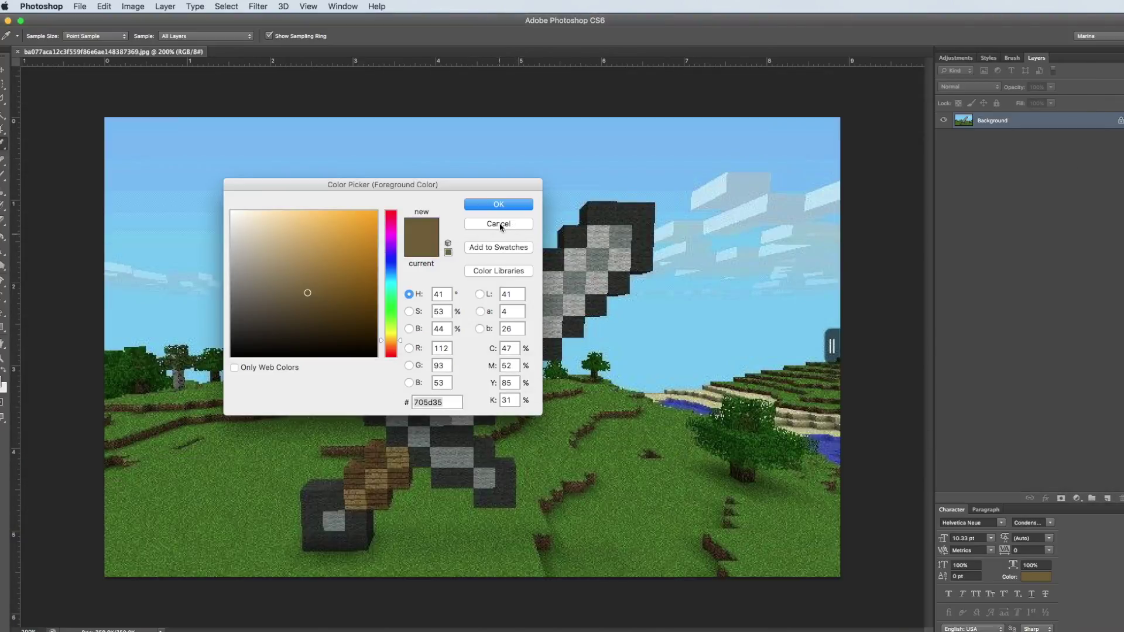
left_click(500, 224)
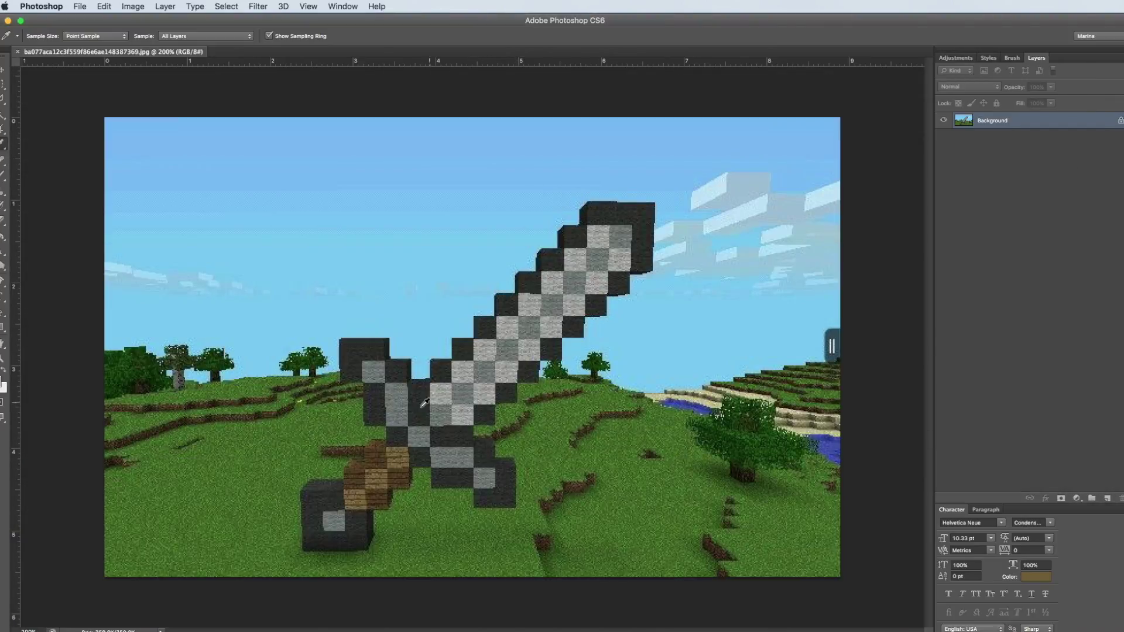
Step: Sample the handle's darker brown in Photoshop and copy its hex code 624028
left_click(382, 455)
left_click(2, 385)
left_click_drag(444, 402, 414, 400)
key("super+c")
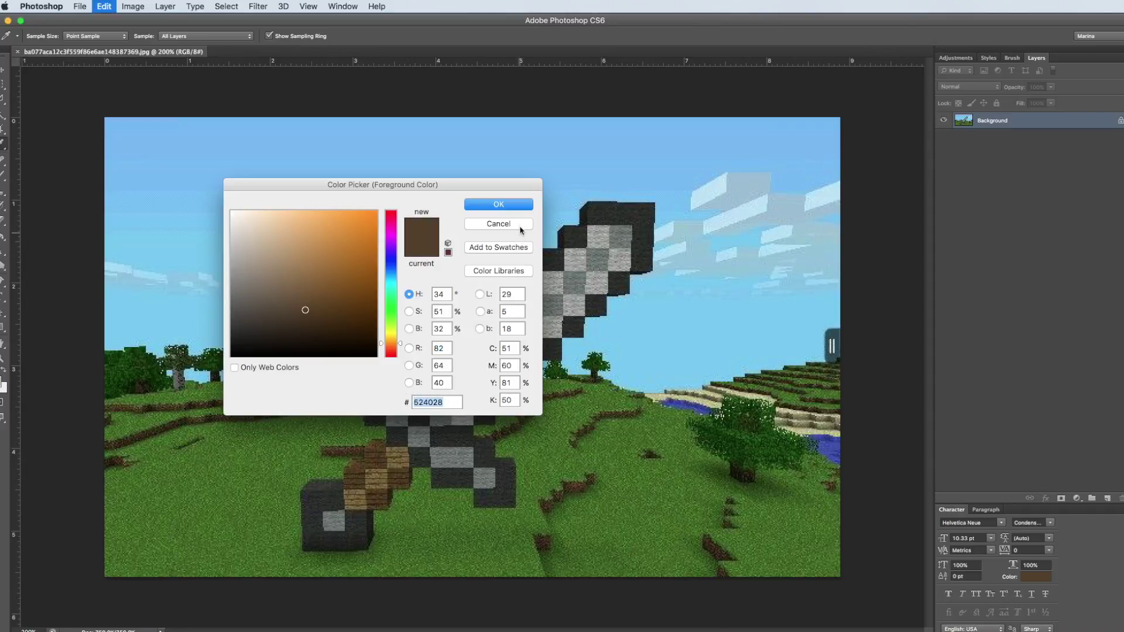
left_click(523, 226)
Step: Set Illustrator's fill to 624028 and save the dark brown as a swatch
key("super+Tab")
left_click_drag(814, 468, 793, 61)
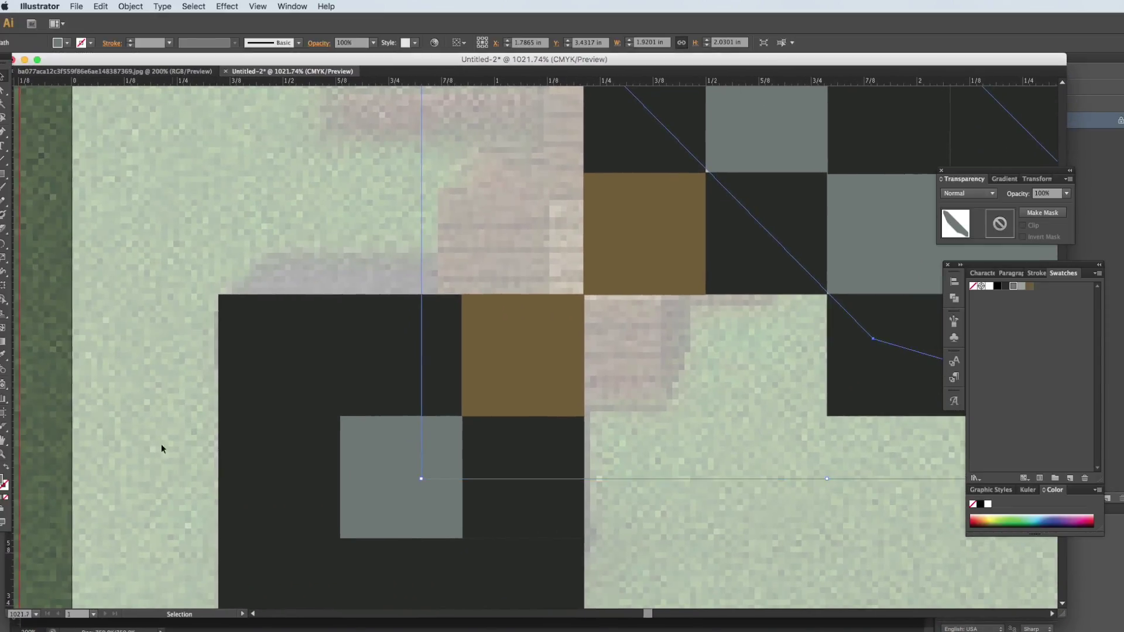
double_click(4, 482)
key("super+v")
key("Return")
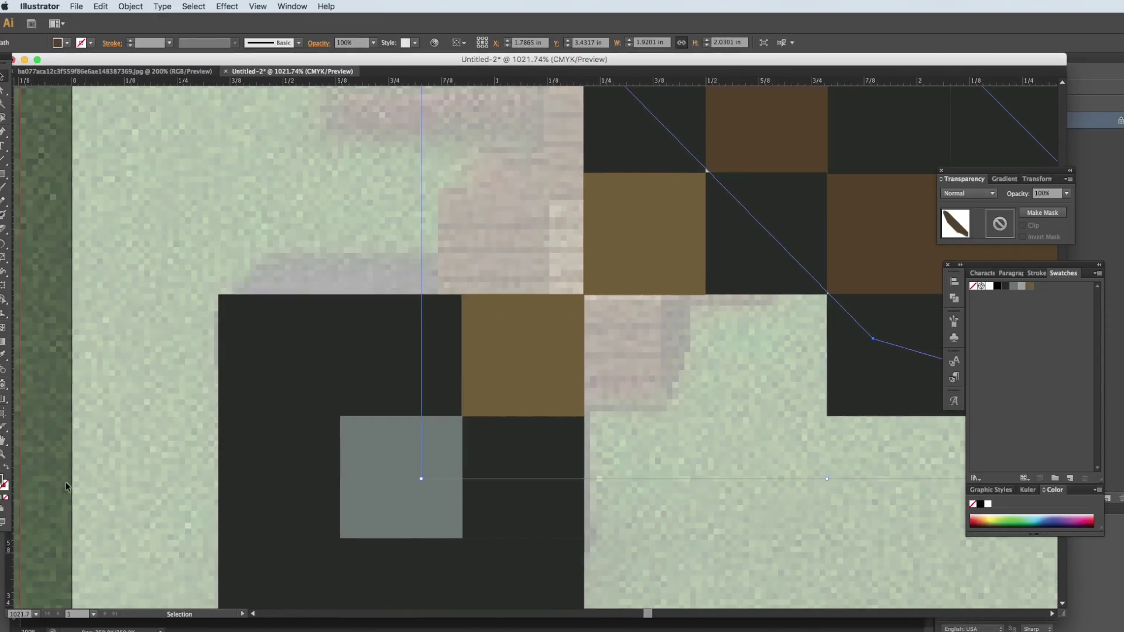
left_click_drag(3, 481, 1038, 287)
Step: Add dark brown copies of the hilt squares to checker the grip, then zoom to 300%
left_click(578, 347)
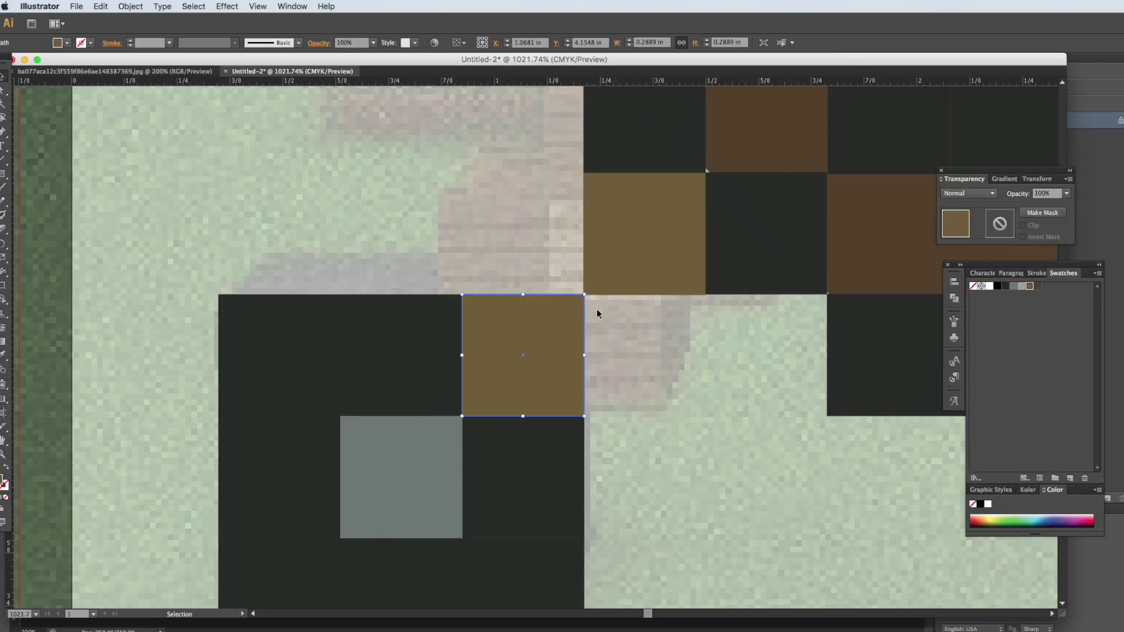
left_click_drag(557, 342, 557, 223)
left_click(1038, 285)
left_click_drag(564, 203, 686, 325)
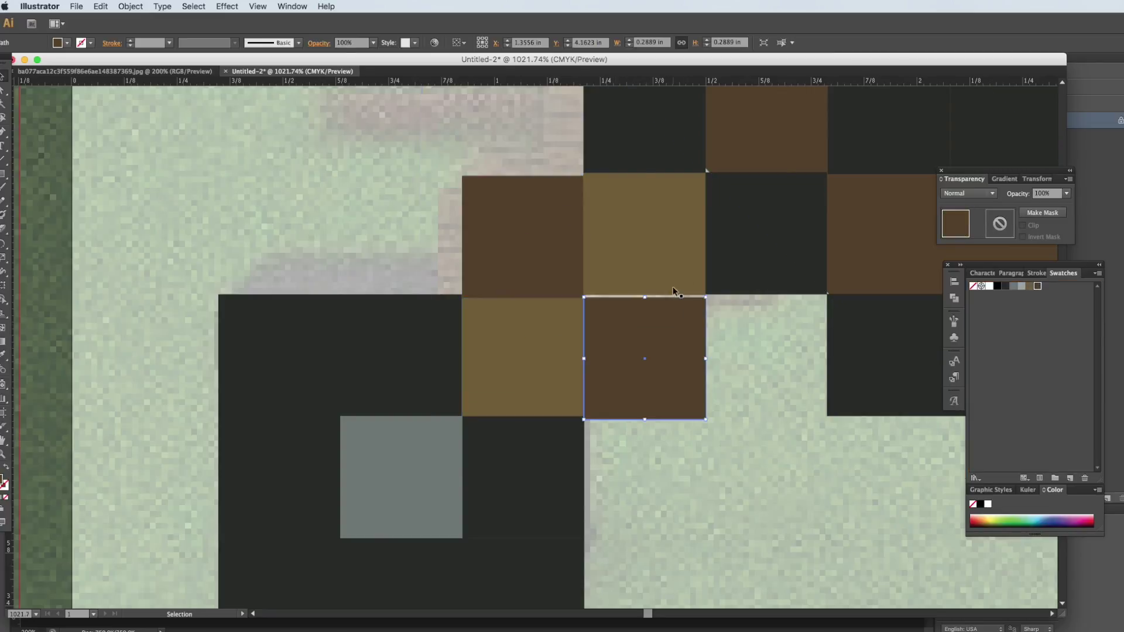
left_click(683, 219)
left_click(551, 236)
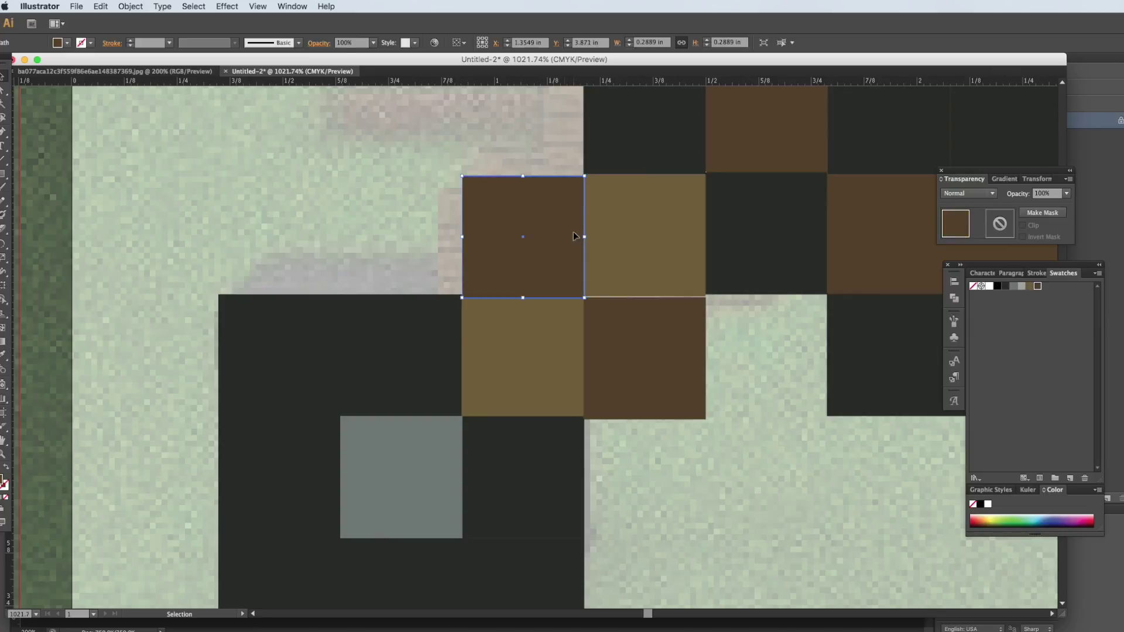
left_click_drag(611, 315, 610, 314)
left_click(37, 615)
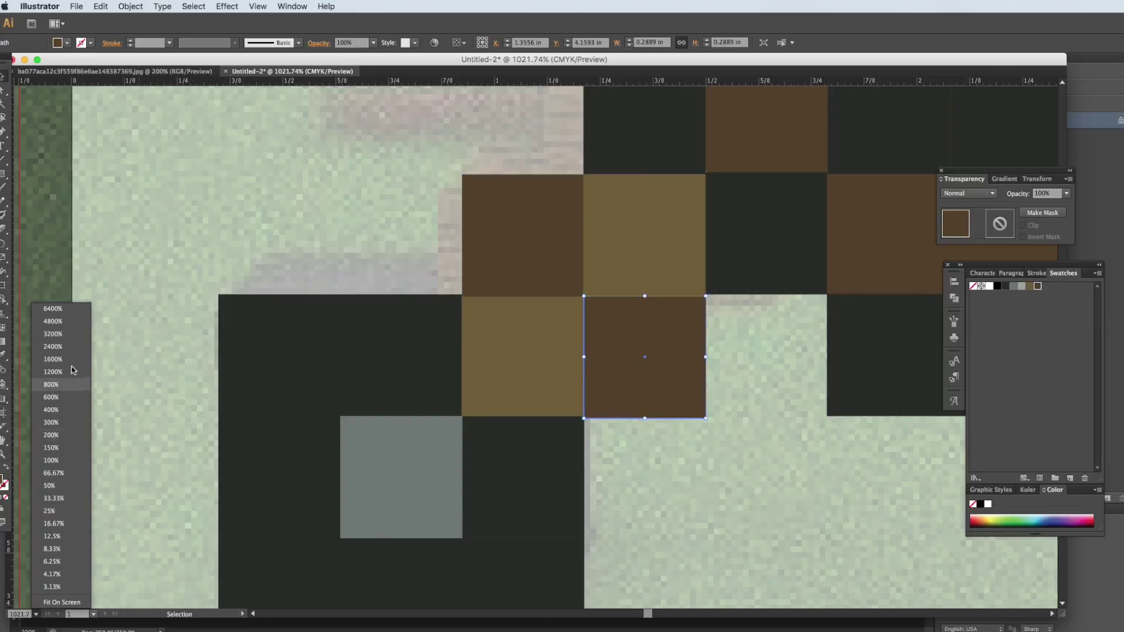
left_click(63, 422)
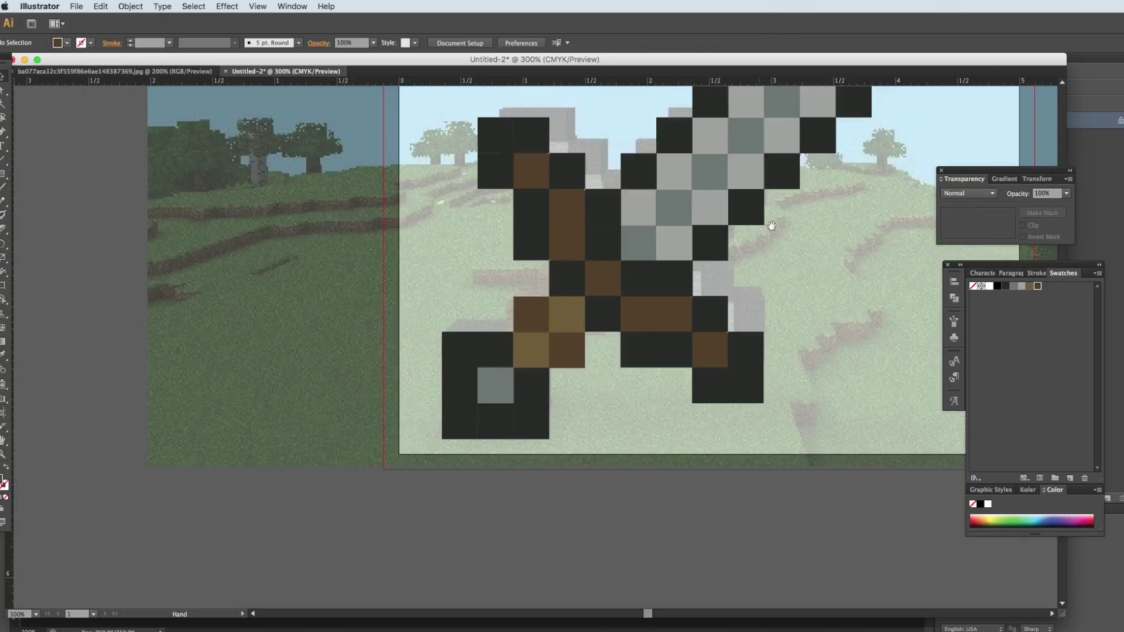
Step: Unlock all objects and delete the faded reference screenshot
left_click_drag(772, 225, 583, 434)
left_click(130, 7)
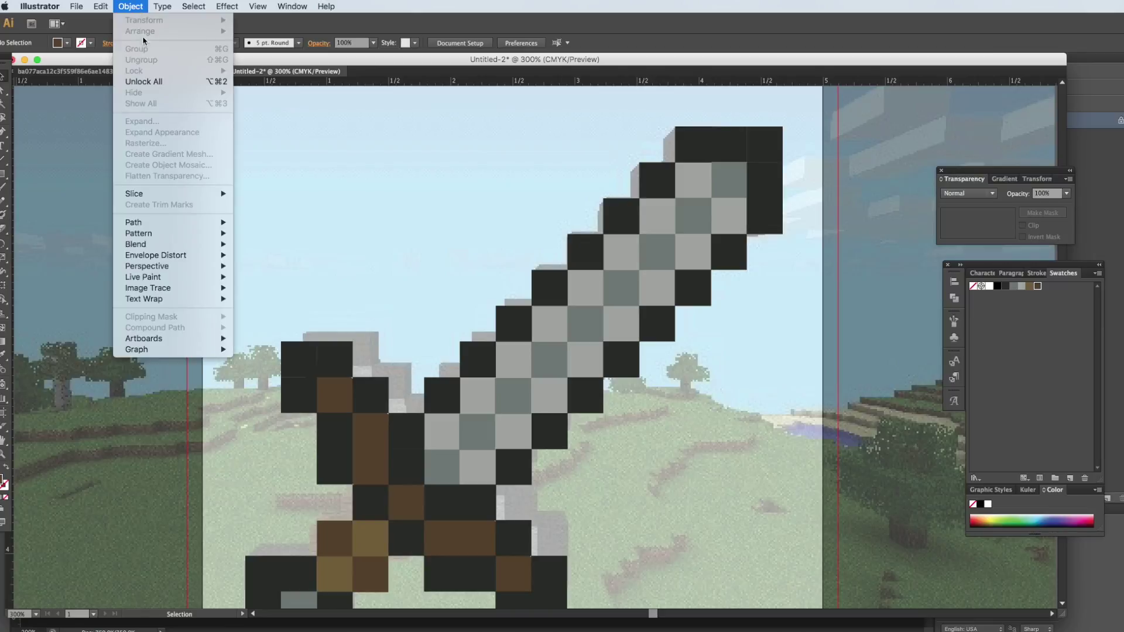
left_click(152, 82)
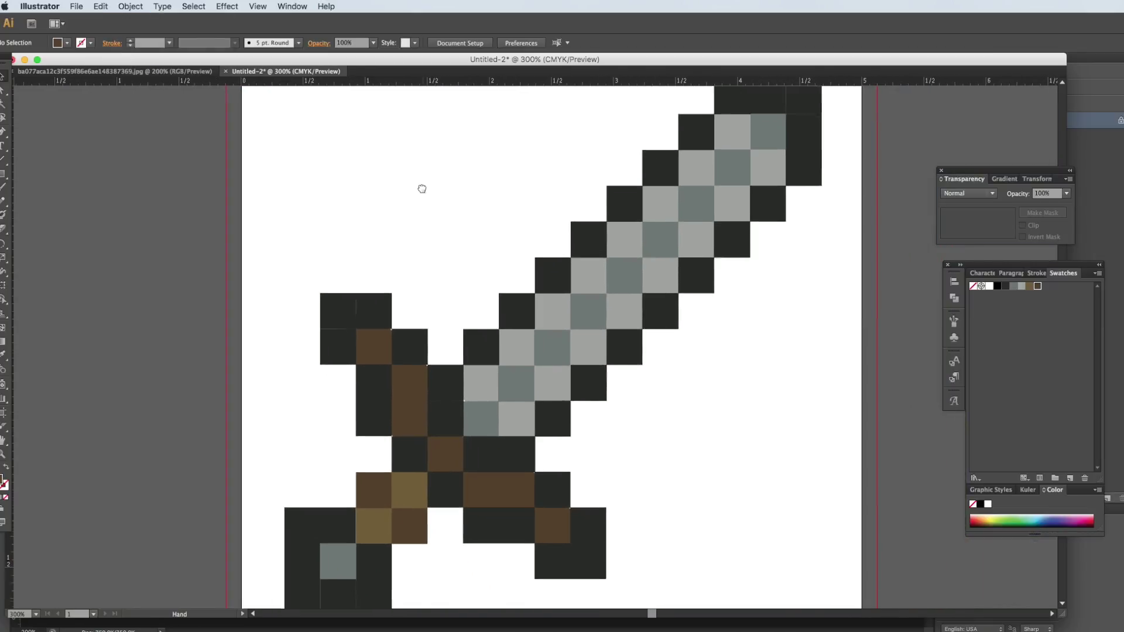
left_click_drag(422, 185, 409, 194)
Step: Zoom in on the pommel and align a diagonal path corner with the squares
left_click_drag(647, 425, 649, 360)
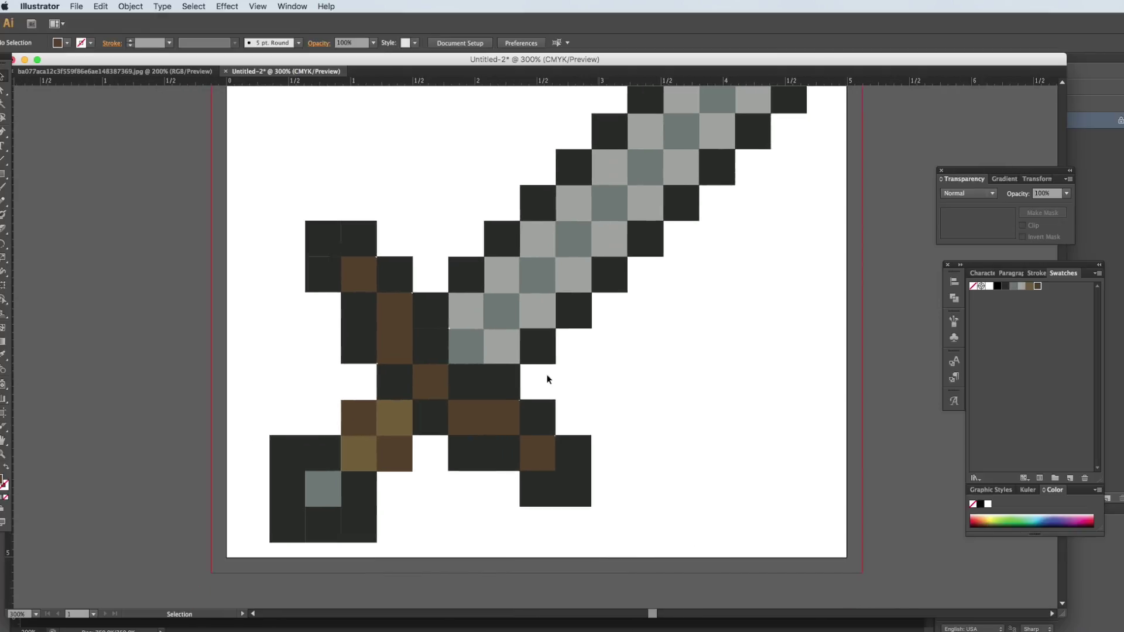
left_click_drag(256, 428, 472, 580)
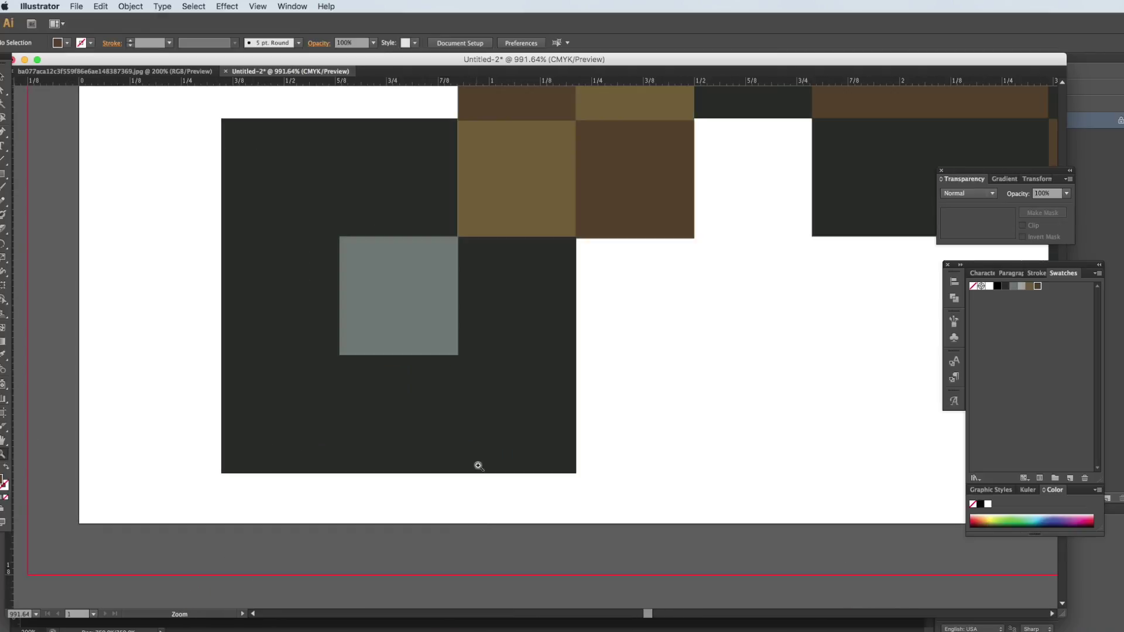
left_click_drag(453, 259, 403, 372)
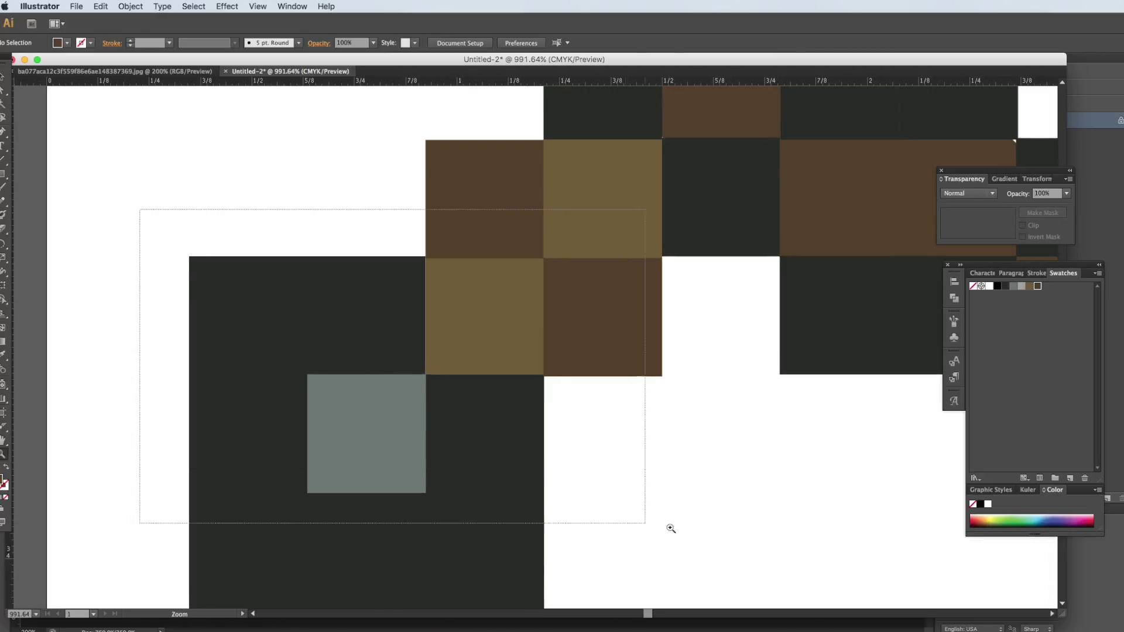
left_click_drag(670, 528, 671, 529)
key("v")
left_click(312, 293)
left_click(482, 276, "shift")
key("a")
left_click_drag(497, 303, 452, 256)
left_click_drag(248, 205, 220, 174)
left_click_drag(489, 328, 391, 188)
key("v")
Step: Move the dark and grey diagonal paths' corners into alignment with the outline squares
left_click(756, 483)
key("a")
left_click(701, 326)
left_click_drag(701, 234, 589, 545)
key("v")
left_click(650, 527)
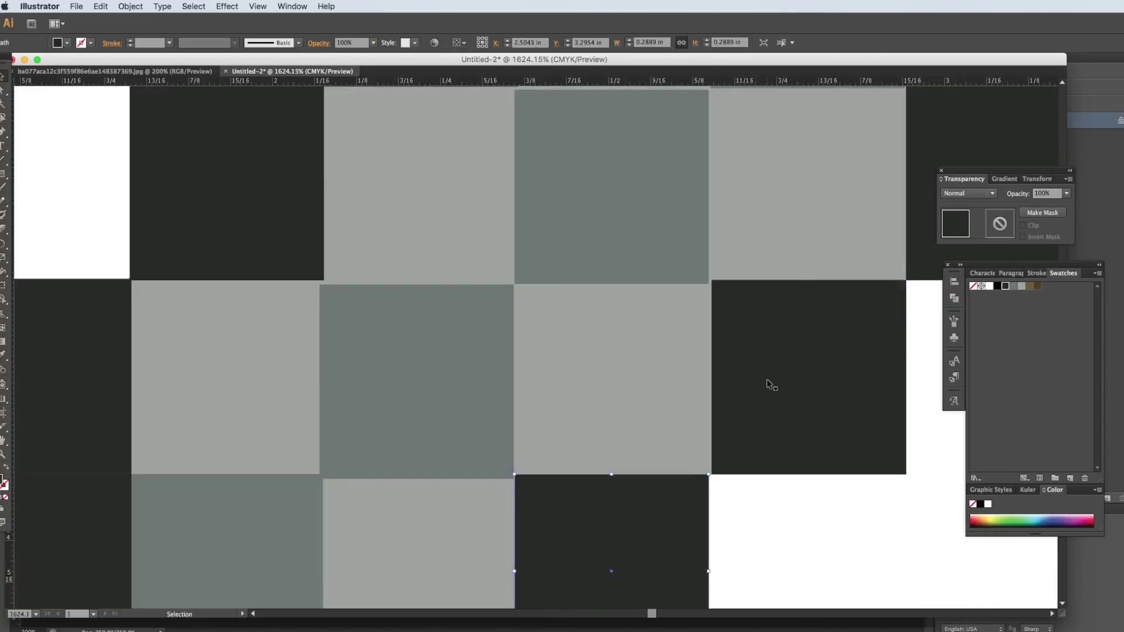
left_click_drag(770, 384, 596, 557)
left_click(620, 527)
key("a")
left_click(732, 456)
left_click_drag(703, 175, 493, 351)
left_click_drag(499, 202, 494, 207)
left_click_drag(275, 558, 591, 246)
Step: Deselect everything and zoom out to show the whole sword on the artboard
key("super+minus")
key("super+minus")
key("super+minus")
key("super+minus")
key("super+minus")
key("super+minus")
key("super+shift+a")
left_click(425, 463)
left_click_drag(673, 234, 398, 468)
key("super+minus")
key("z")
left_click(361, 493)
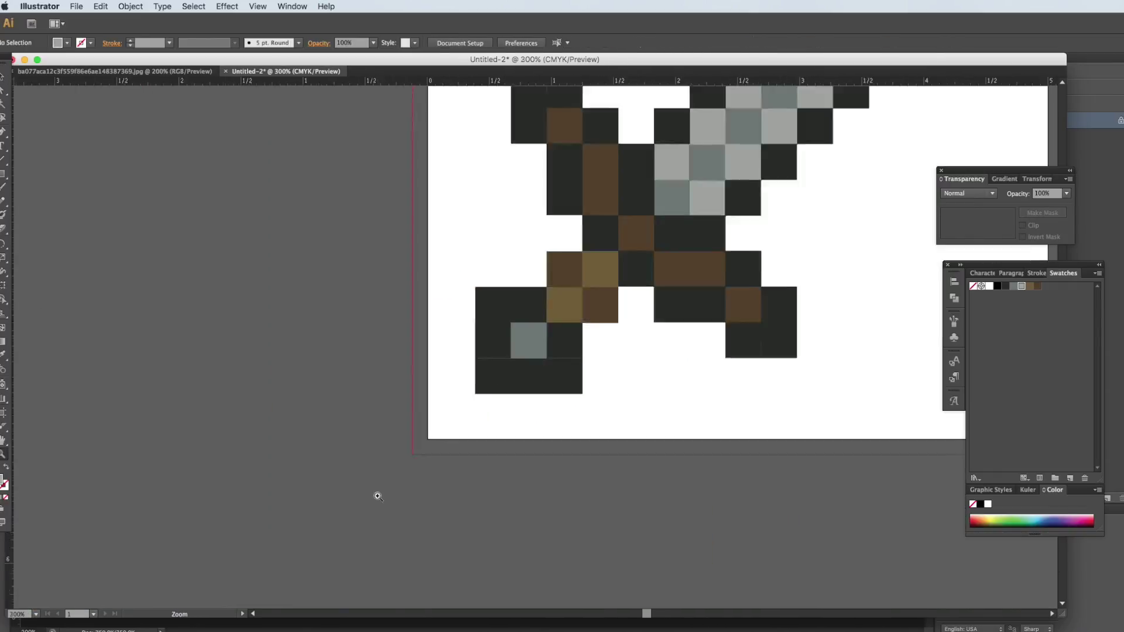
left_click_drag(779, 146, 486, 426)
left_click(487, 427)
key("super+minus")
key("super+minus")
key("super+minus")
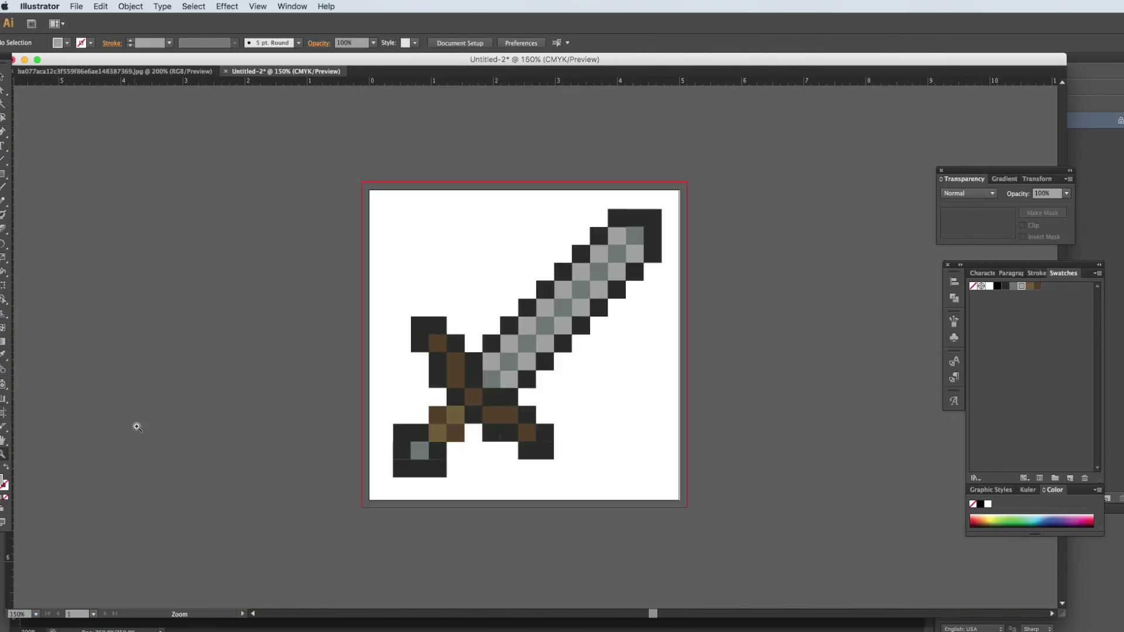